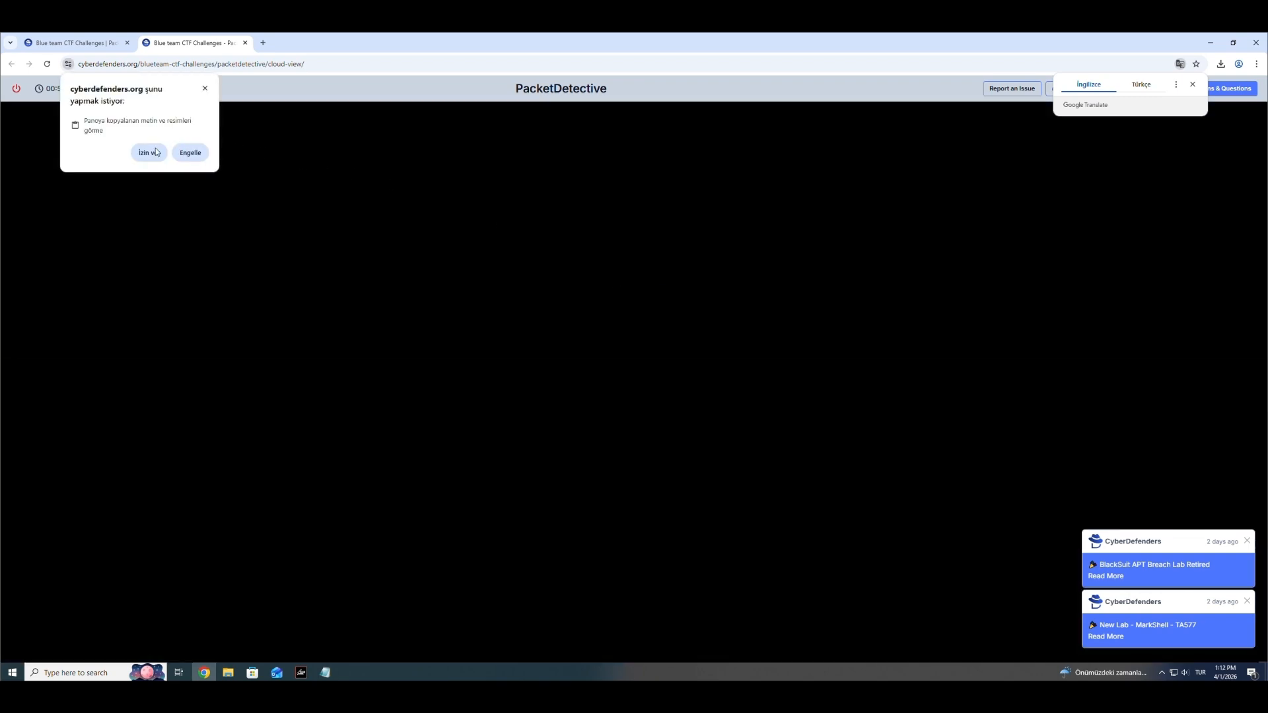
Step: Allow the lab site clipboard access and launch Wireshark in a maximized window from the Tools folder inside Start Here
{"action": "left_click", "coordinate": [139, 154]}
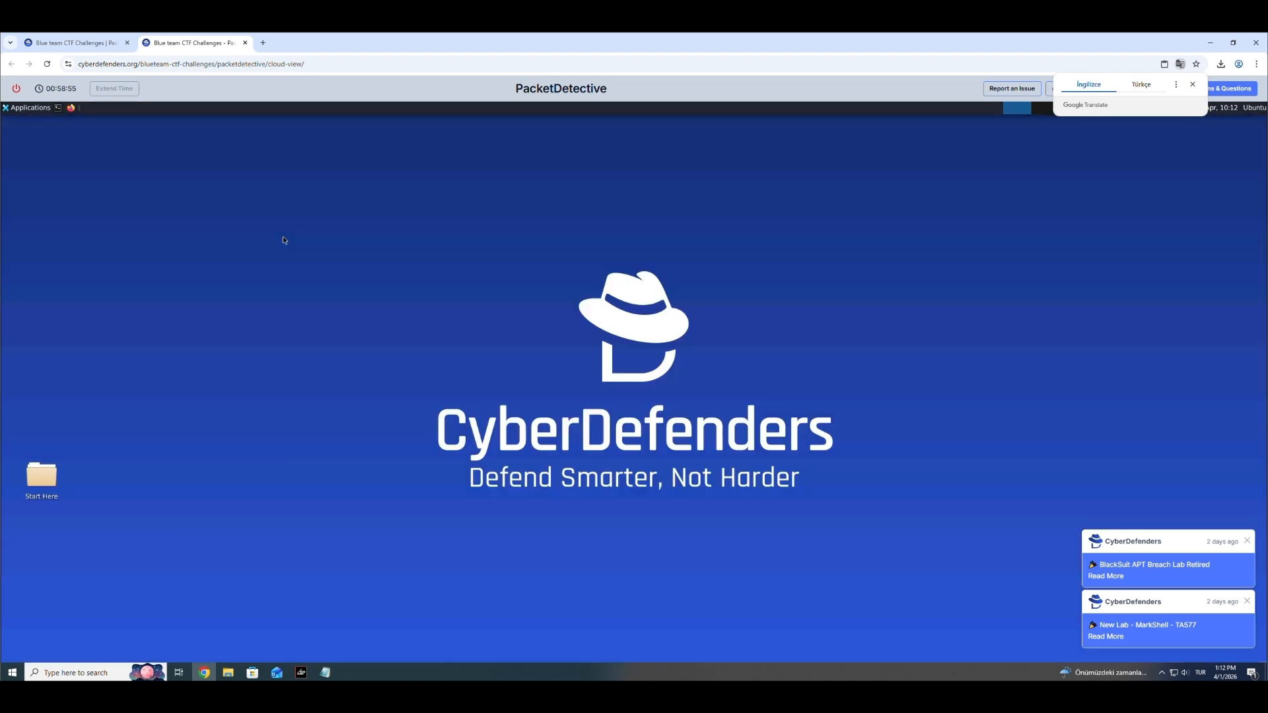
{"action": "double_click", "coordinate": [41, 476]}
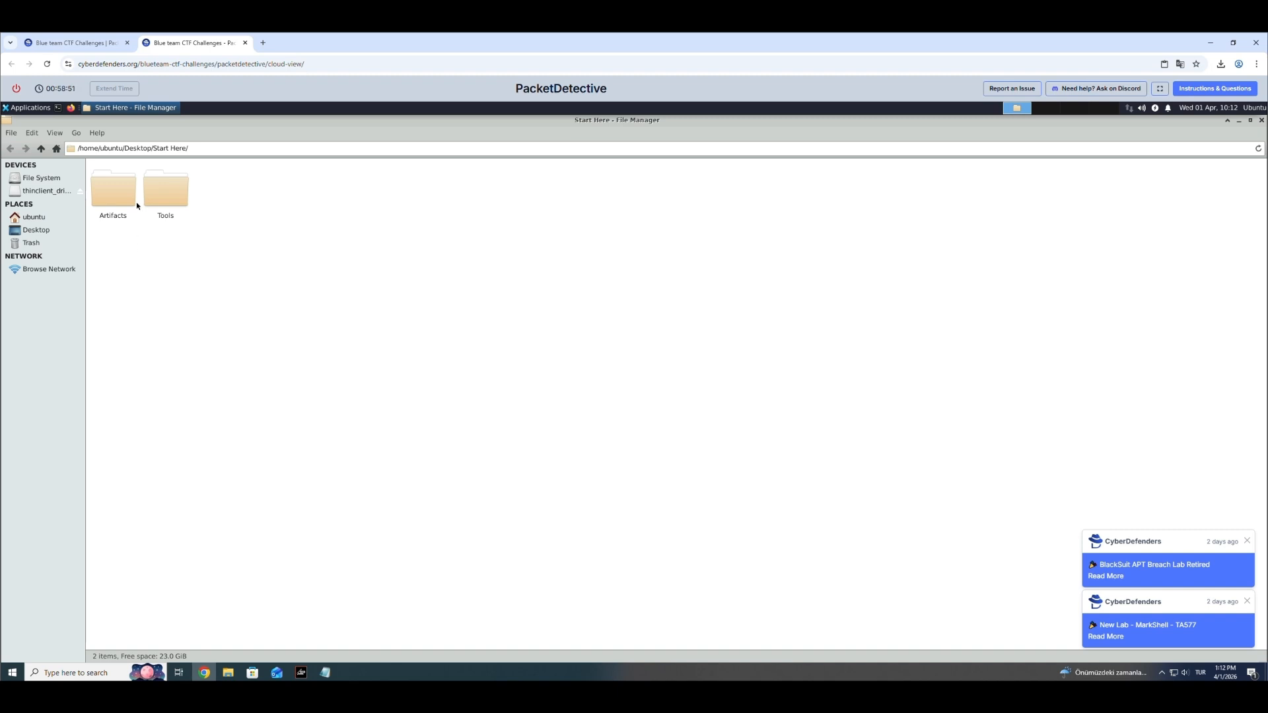
{"action": "double_click", "coordinate": [181, 198]}
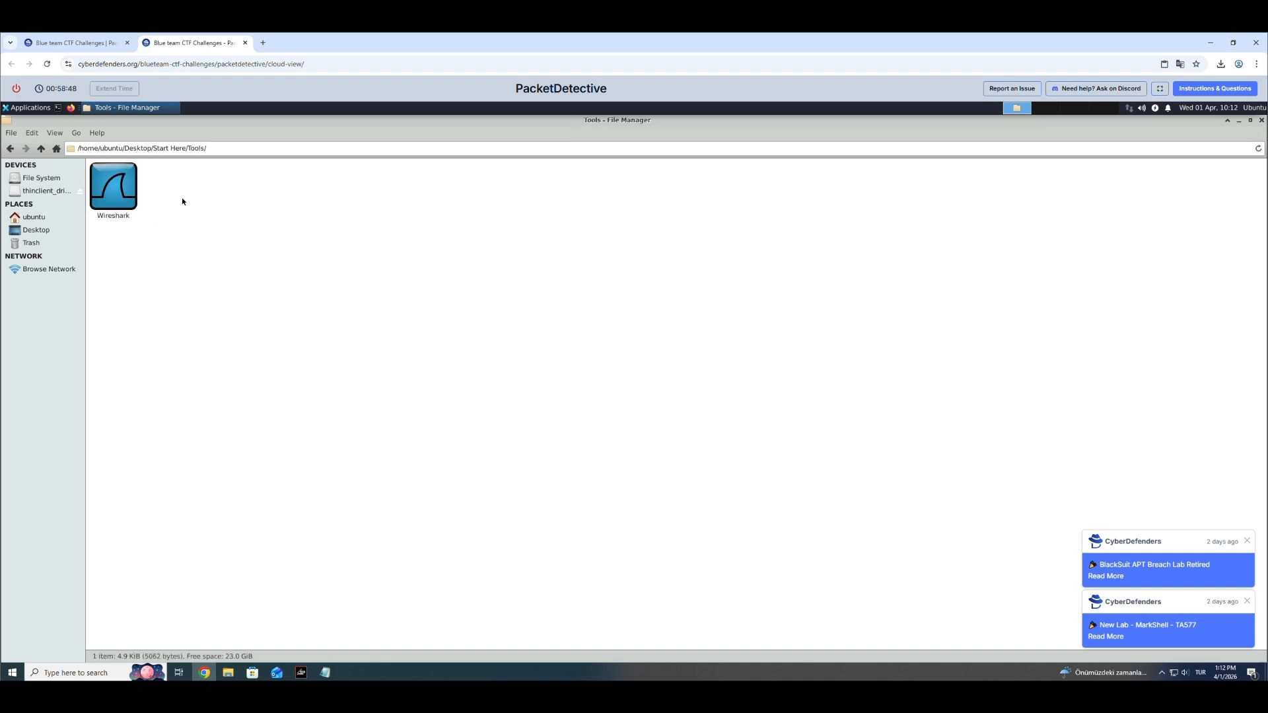
{"action": "left_click", "coordinate": [122, 197]}
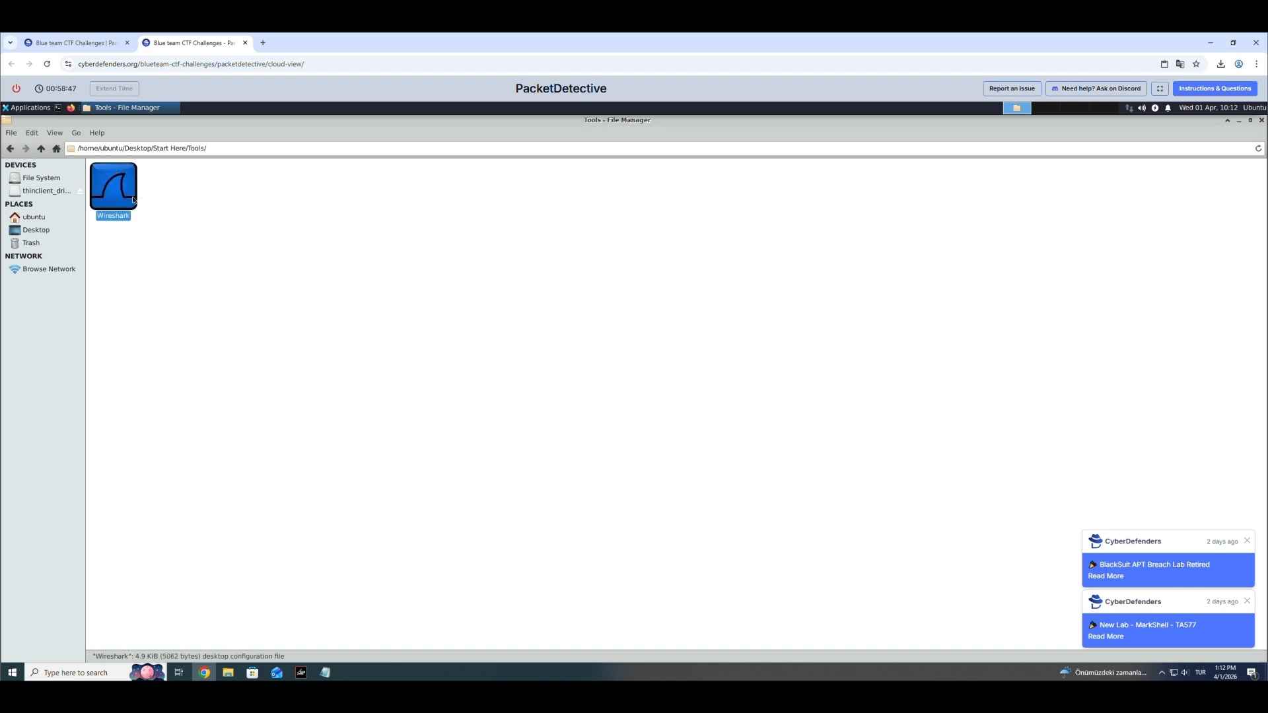
{"action": "left_click", "coordinate": [10, 148]}
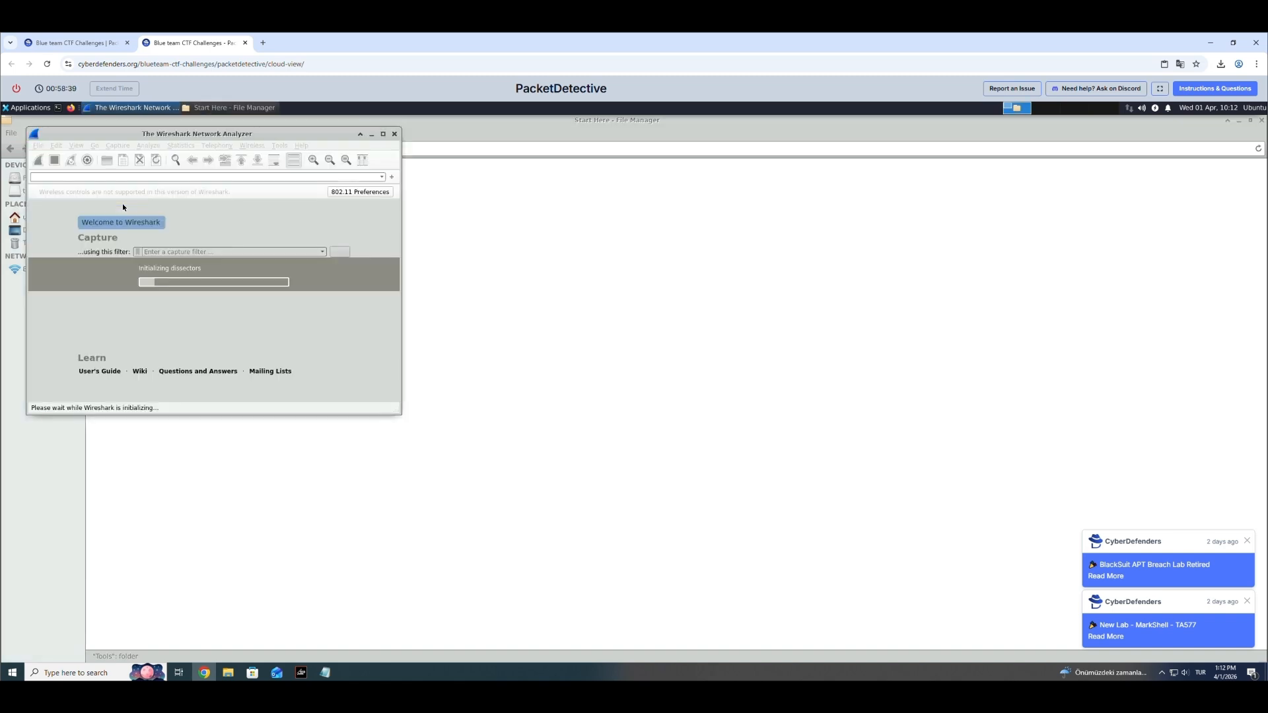
{"action": "left_click_drag", "start_coordinate": [274, 134], "coordinate": [806, 162]}
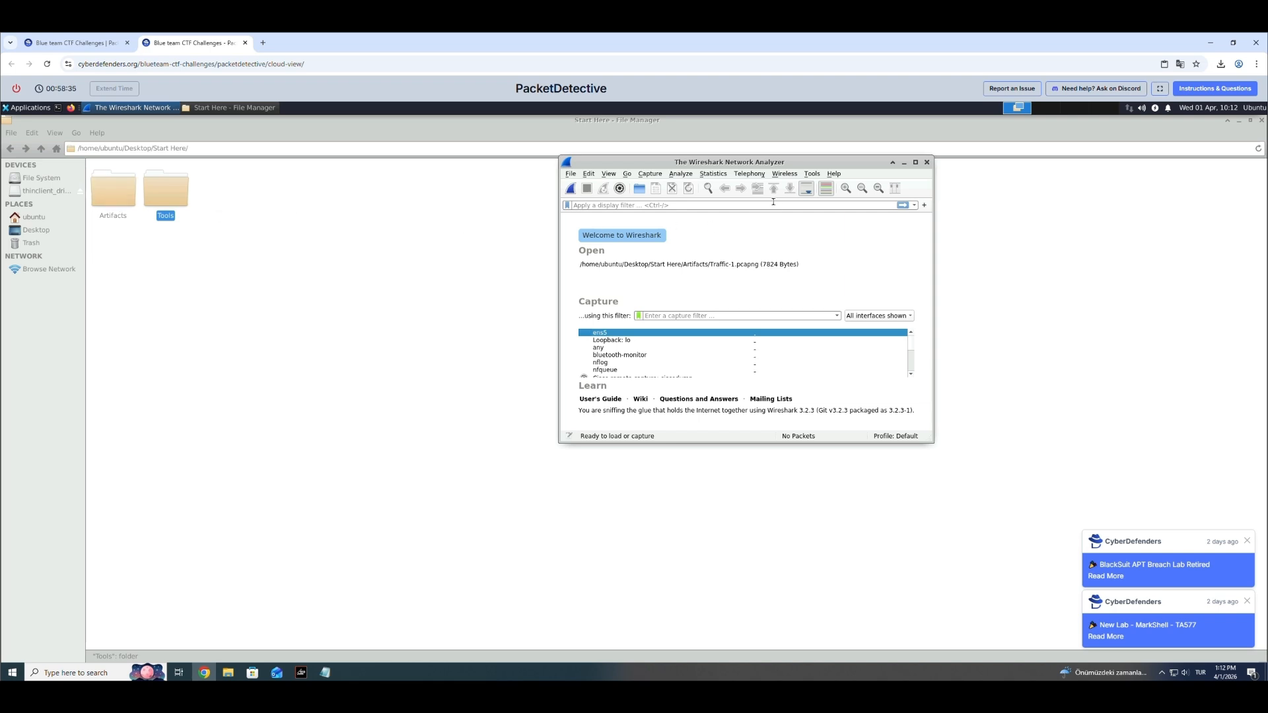
{"action": "left_click", "coordinate": [915, 162]}
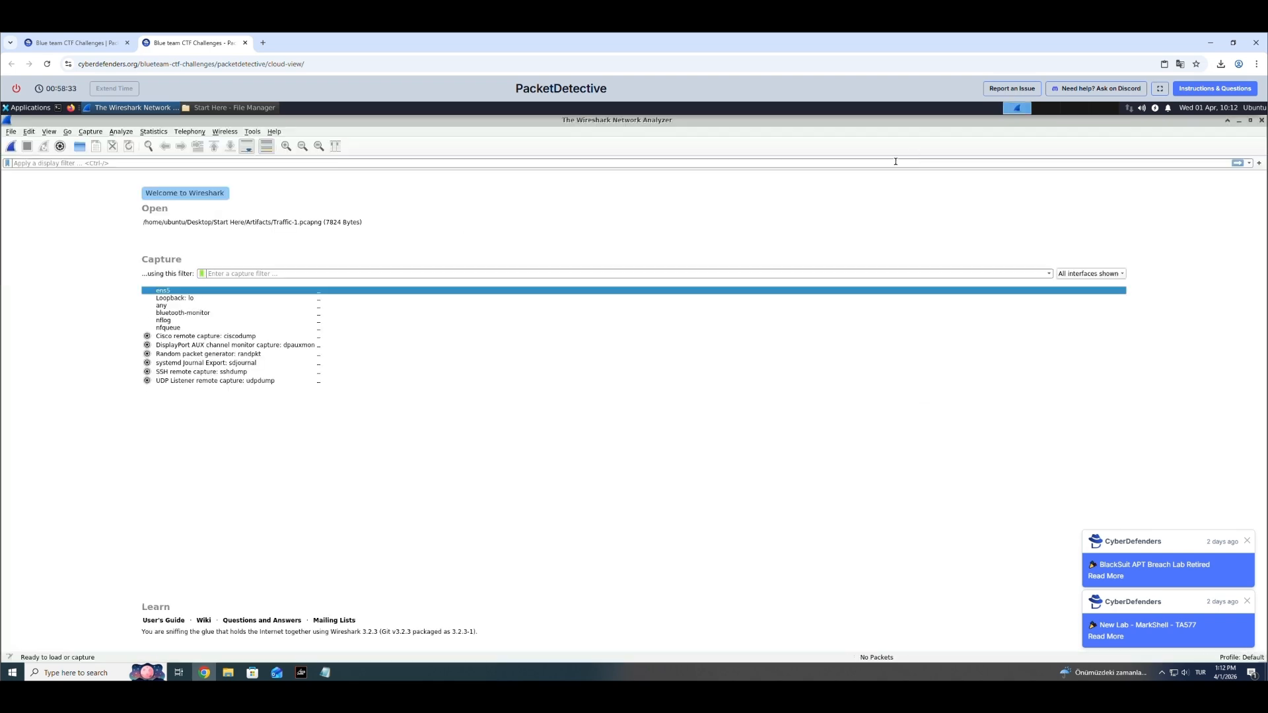
Step: Open the capture file Traffic-1.pcapng from the Artifacts folder
{"action": "left_click", "coordinate": [10, 132]}
{"action": "left_click", "coordinate": [29, 145]}
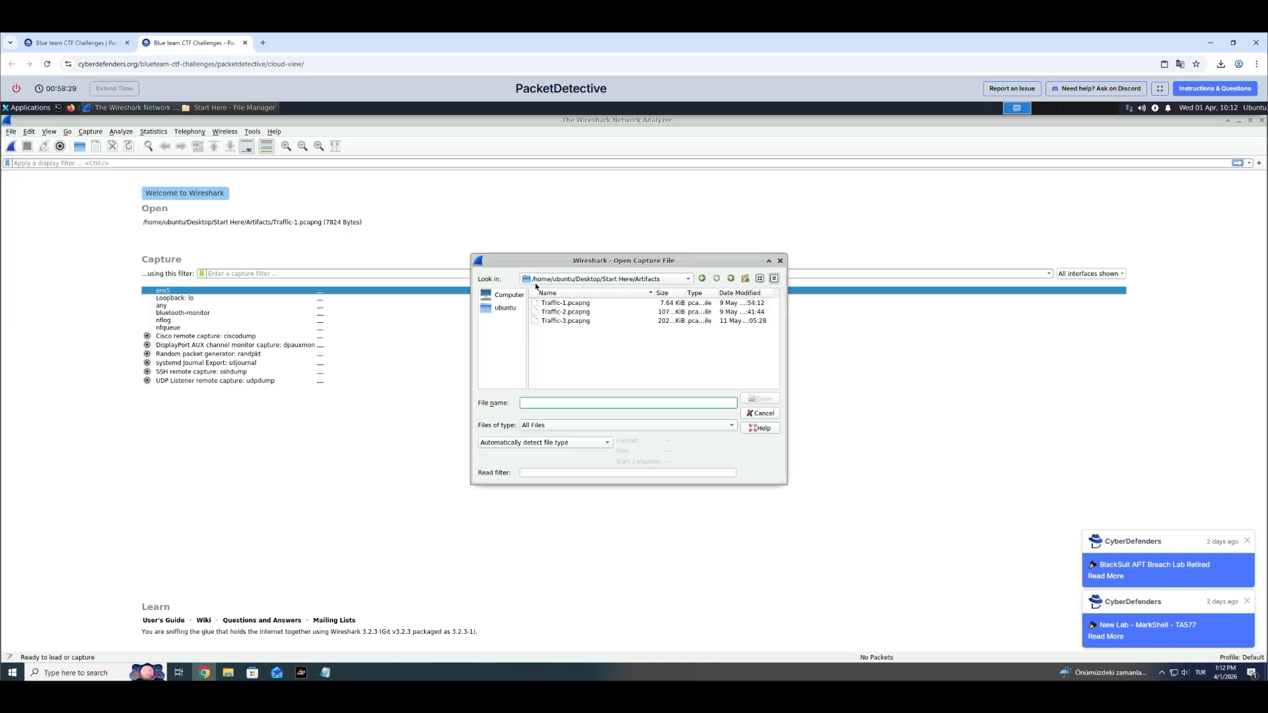
{"action": "double_click", "coordinate": [567, 303]}
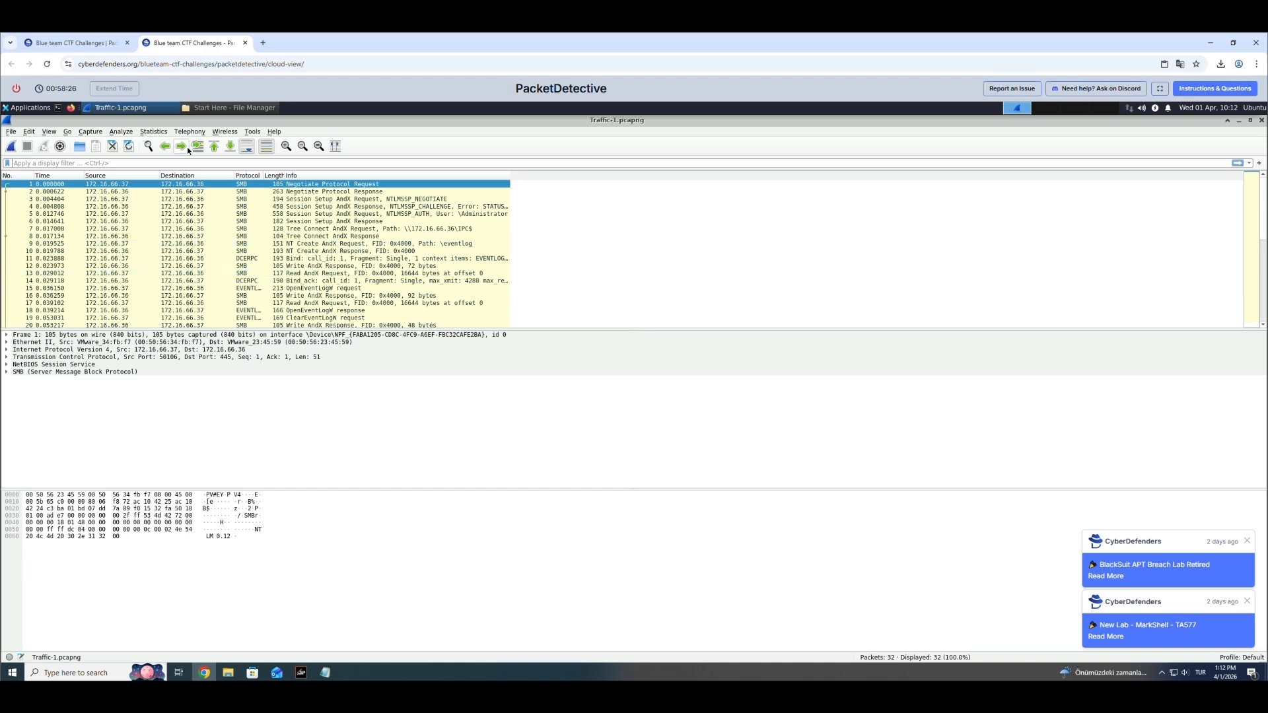
Step: Expand the Traffic-1.pcapng questions on the PacketDetective lab page and read Q1 about the SMB protocol's total bytes
{"action": "left_click", "coordinate": [45, 41]}
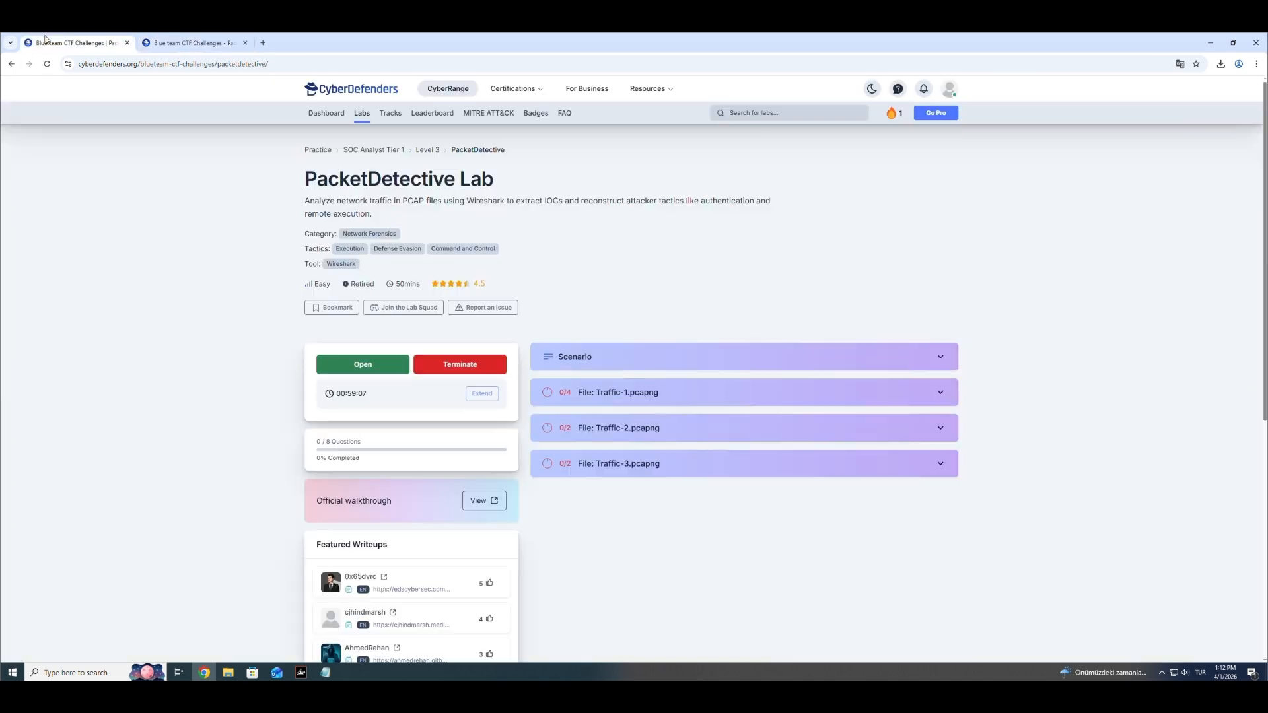
{"action": "left_click", "coordinate": [609, 391]}
{"action": "scroll", "coordinate": [648, 339], "scroll_direction": "down", "scroll_amount": 2}
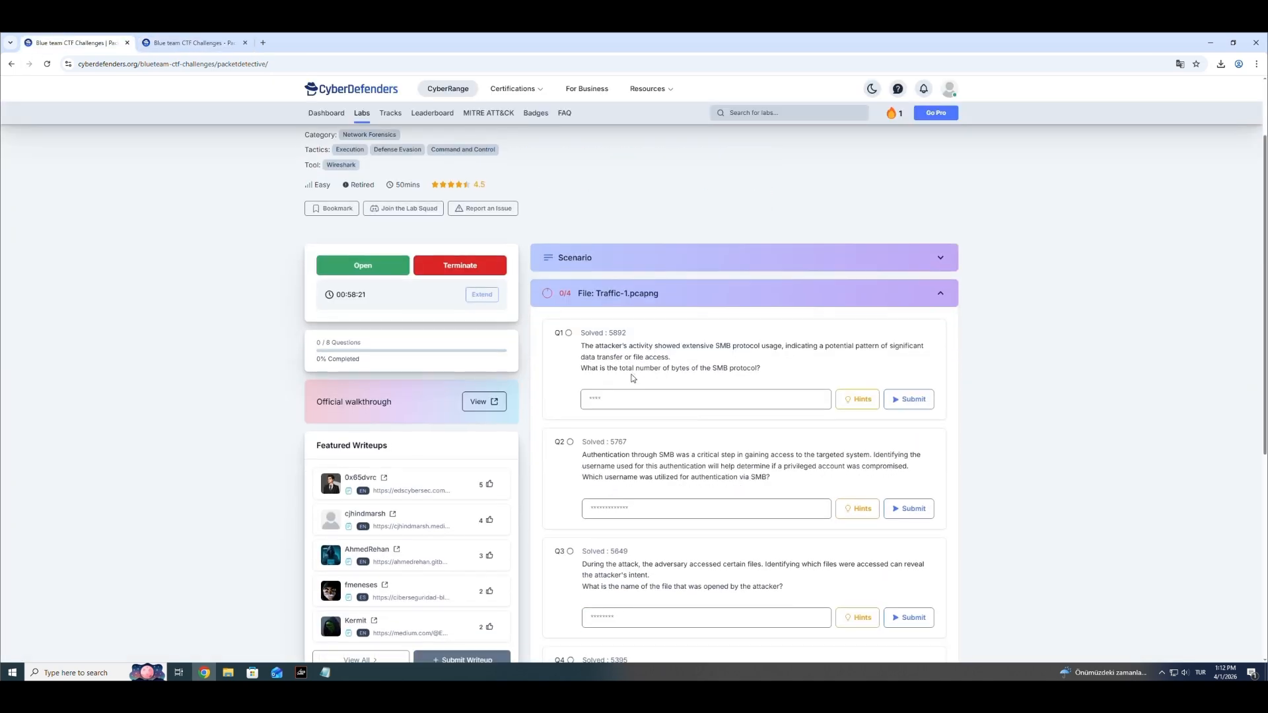
{"action": "left_click_drag", "start_coordinate": [580, 346], "coordinate": [907, 370]}
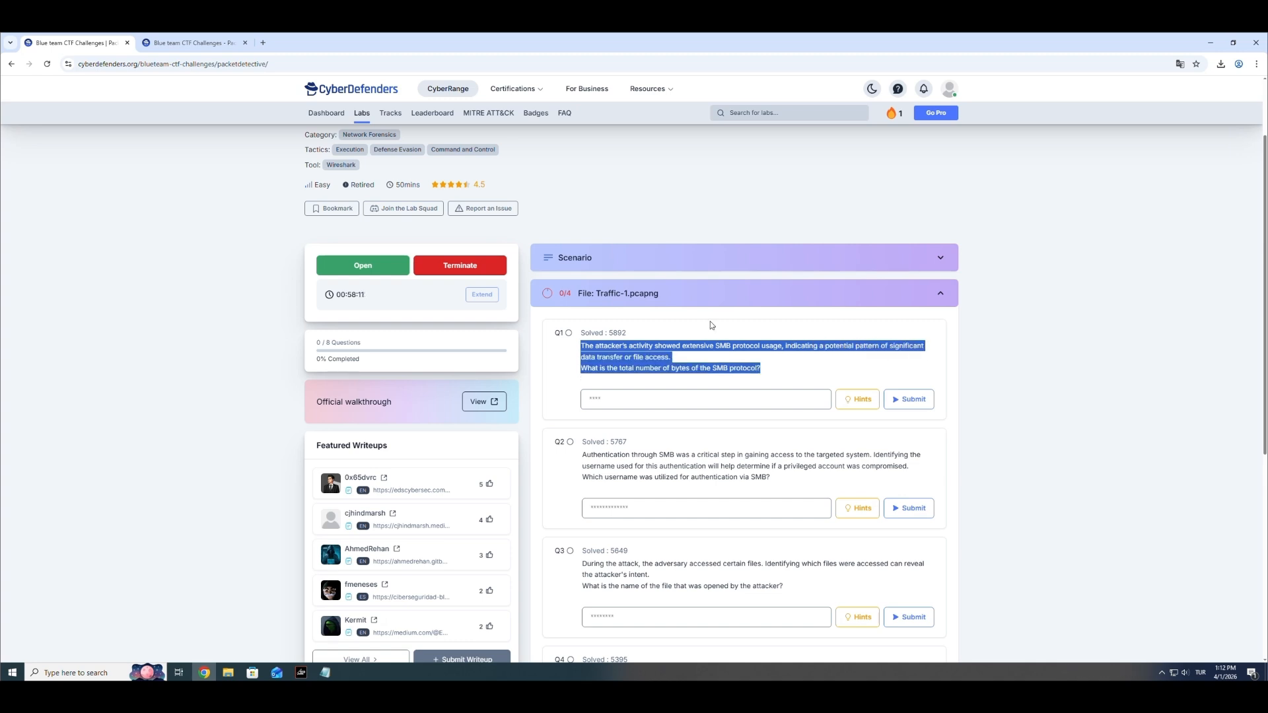
Step: Return to the capture and examine packet 1's SMB header and Negotiate Protocol Request details in a separate window
{"action": "left_click", "coordinate": [190, 43]}
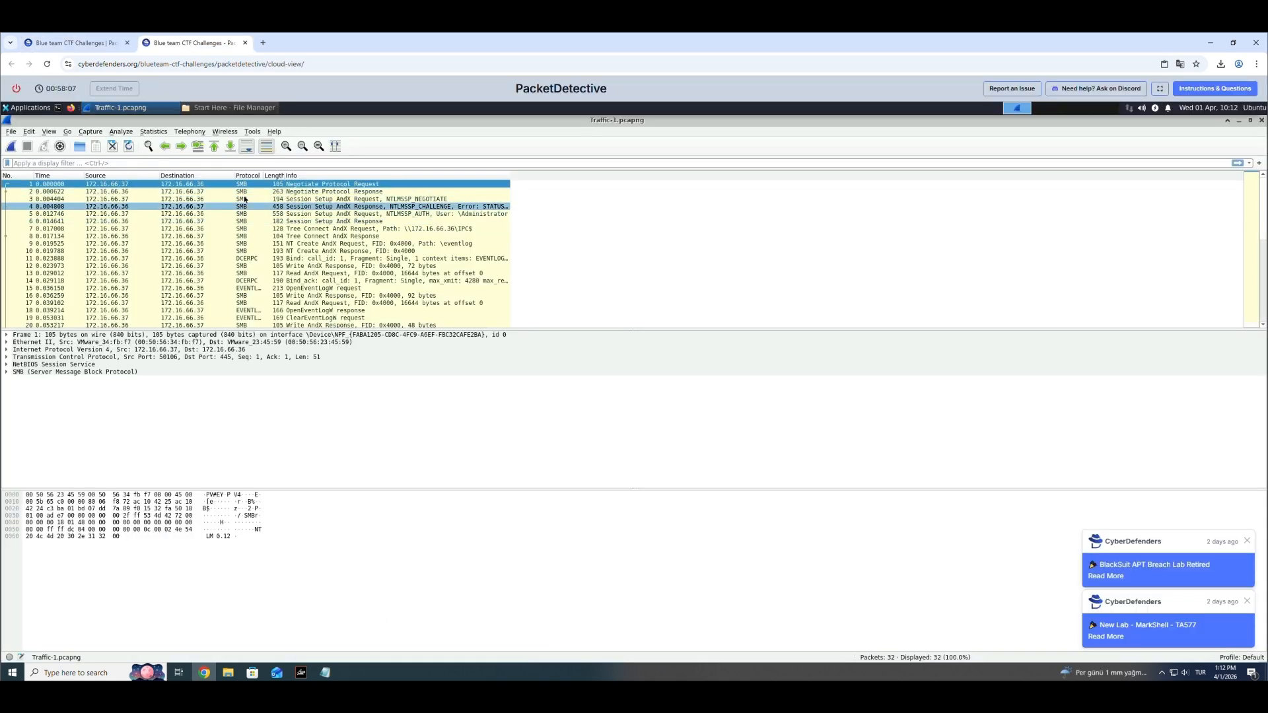
{"action": "double_click", "coordinate": [129, 183]}
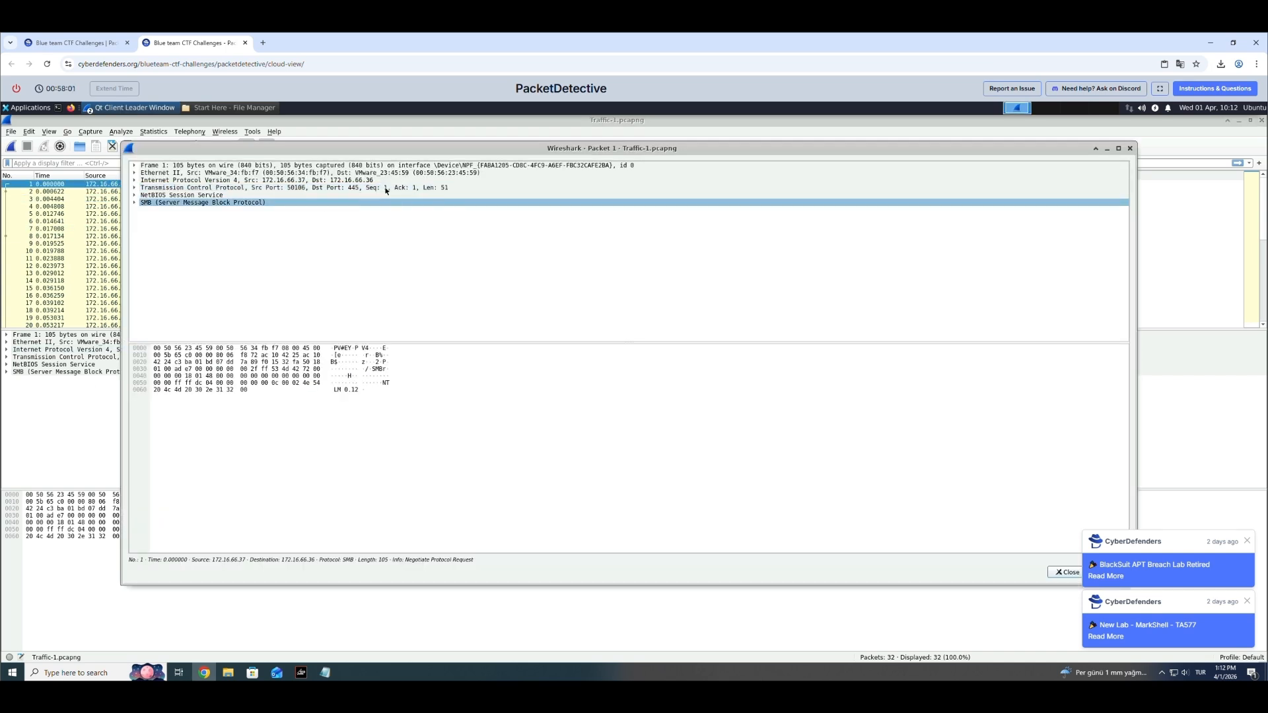
{"action": "left_click", "coordinate": [215, 190]}
{"action": "left_click", "coordinate": [138, 204]}
{"action": "left_click", "coordinate": [135, 204]}
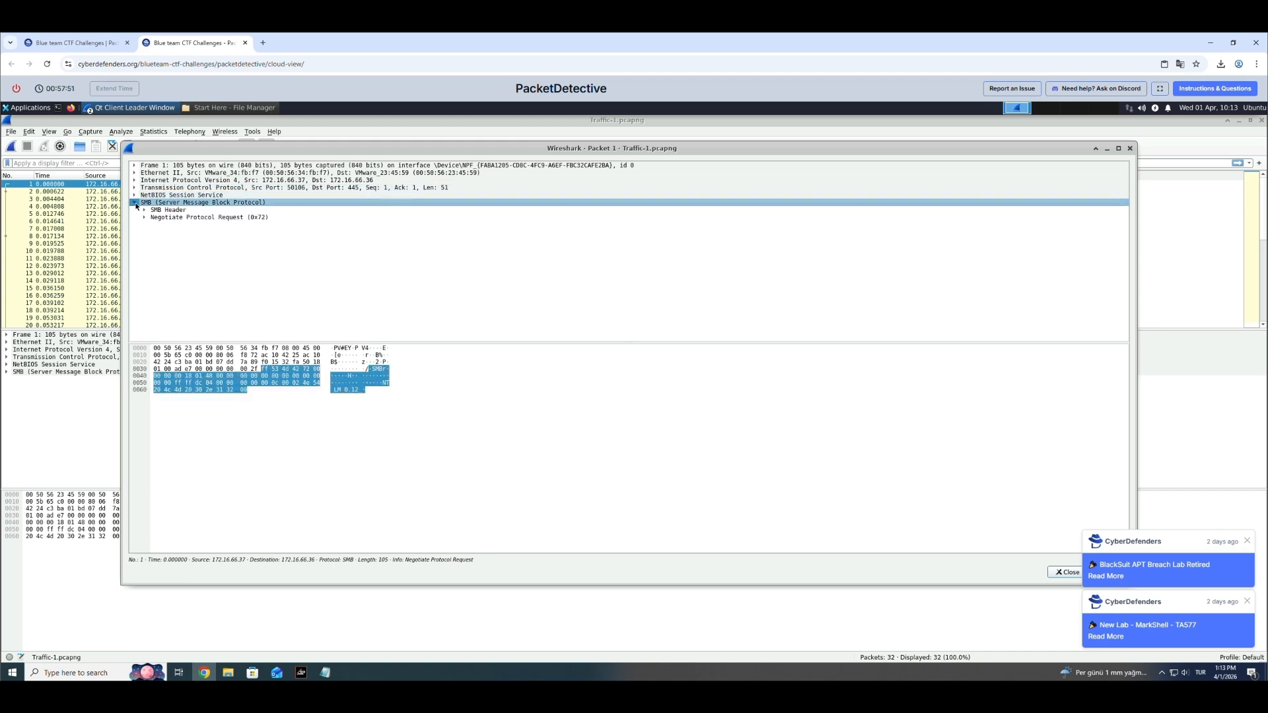
{"action": "left_click", "coordinate": [145, 210]}
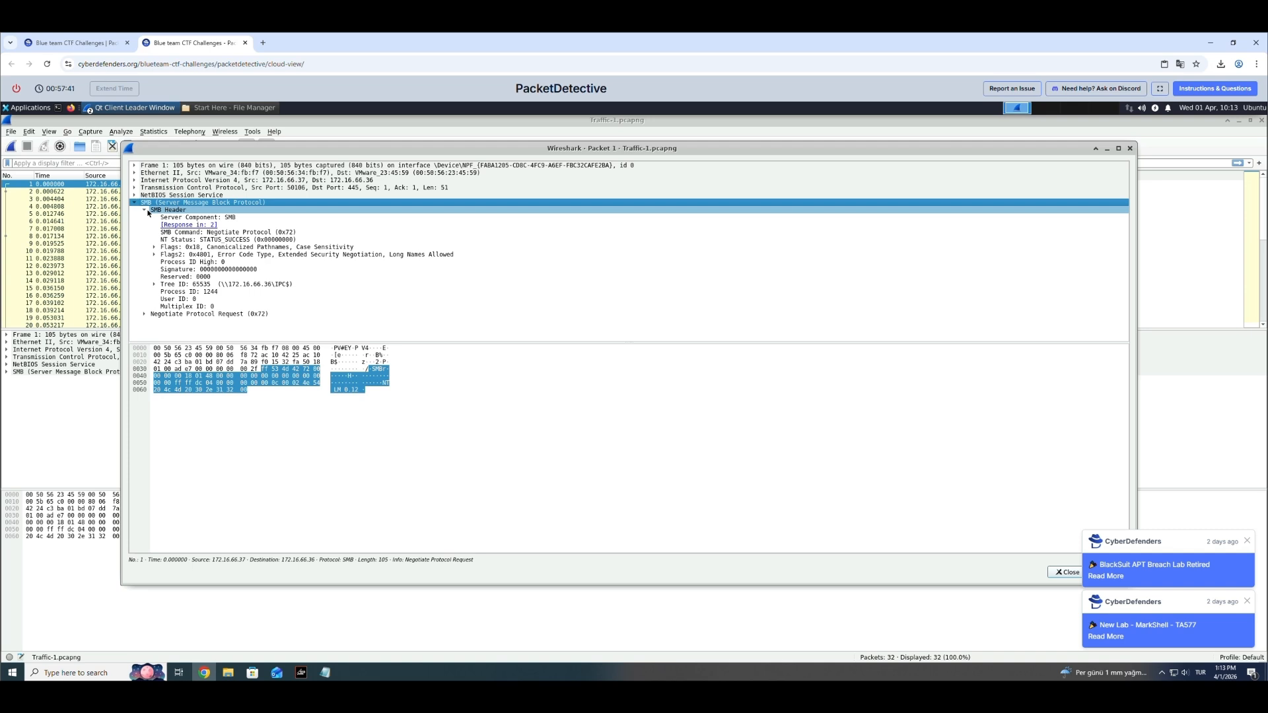
{"action": "left_click", "coordinate": [145, 210]}
{"action": "left_click", "coordinate": [146, 217]}
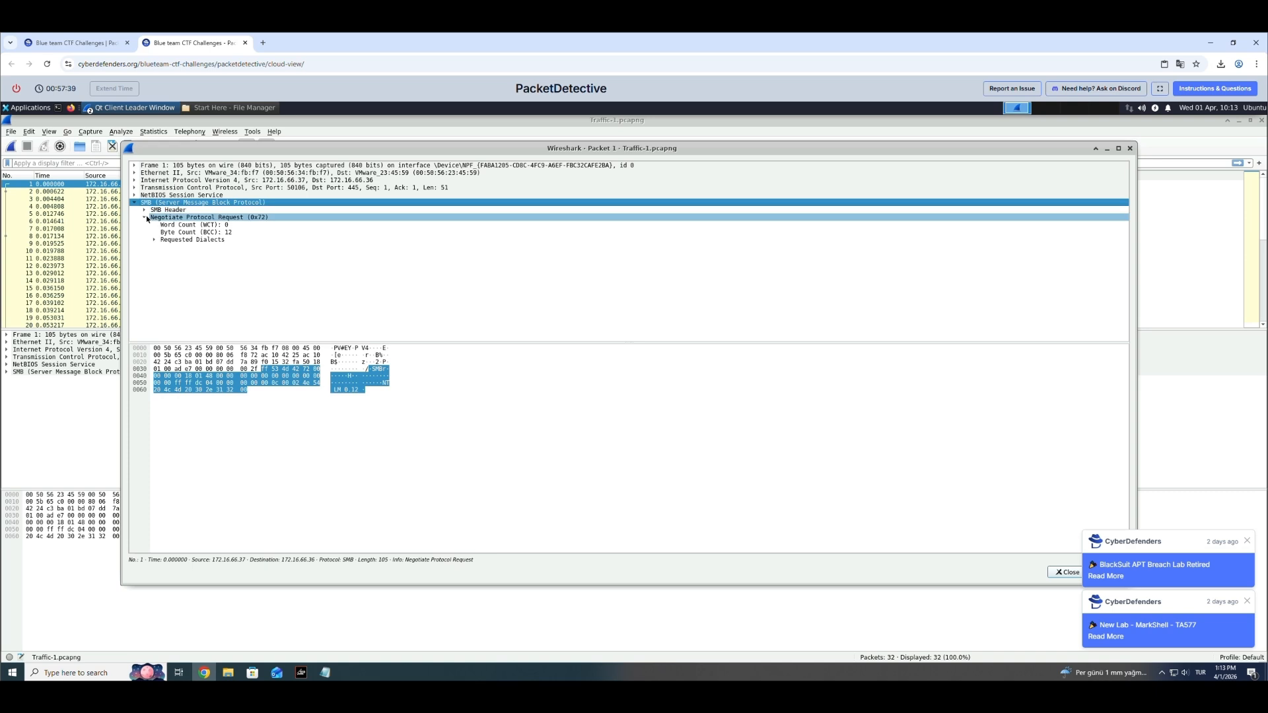
{"action": "left_click", "coordinate": [146, 217]}
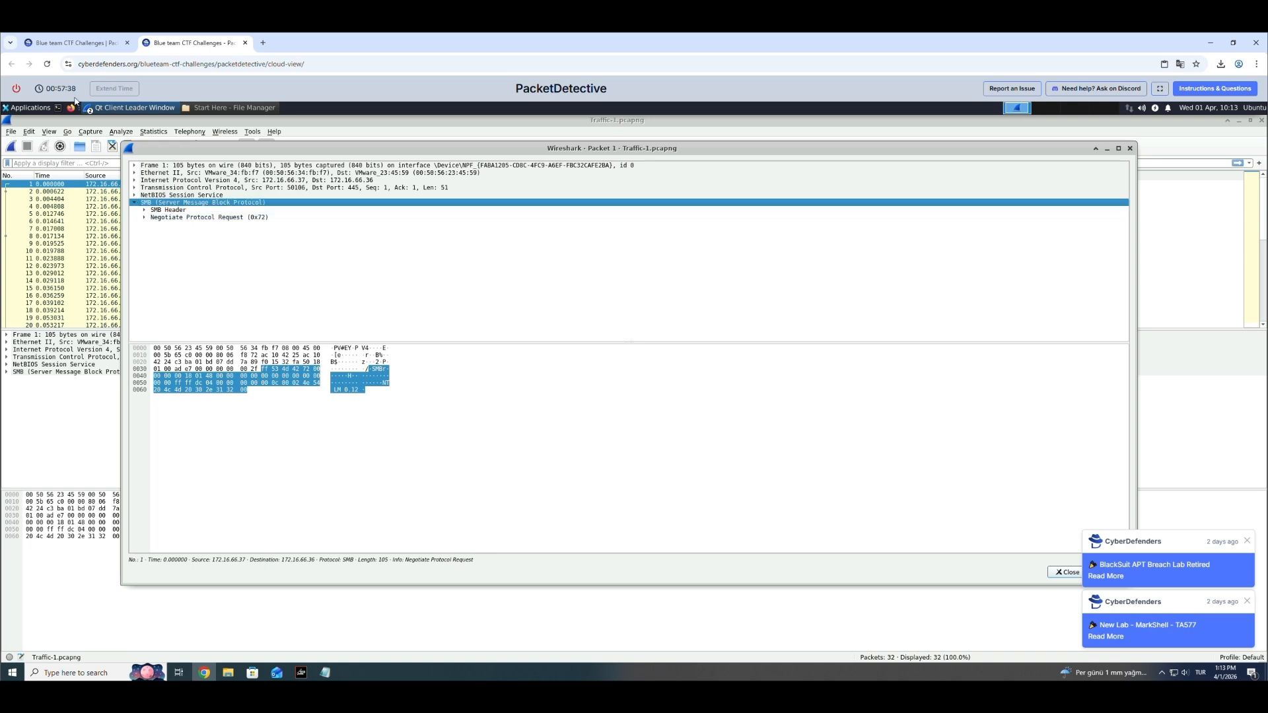
Step: Return to the lab page and reread Q1 on the total number of SMB bytes
{"action": "left_click", "coordinate": [225, 109]}
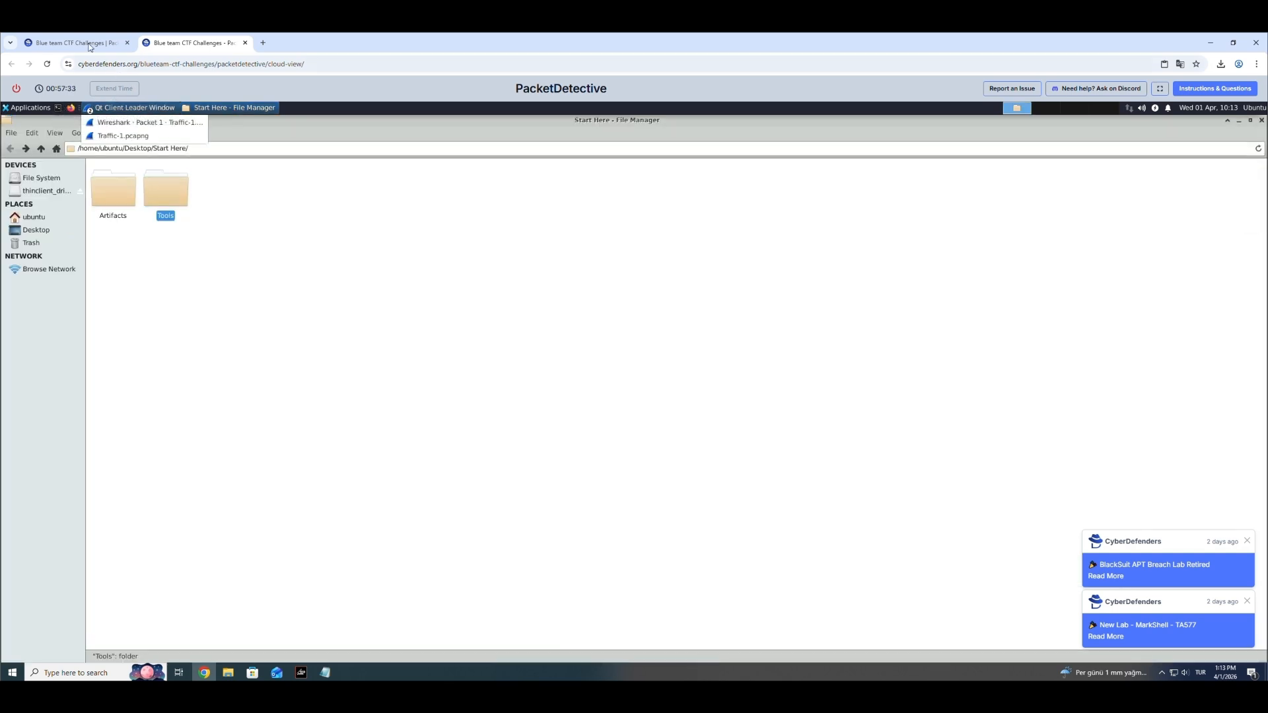
{"action": "left_click", "coordinate": [85, 43]}
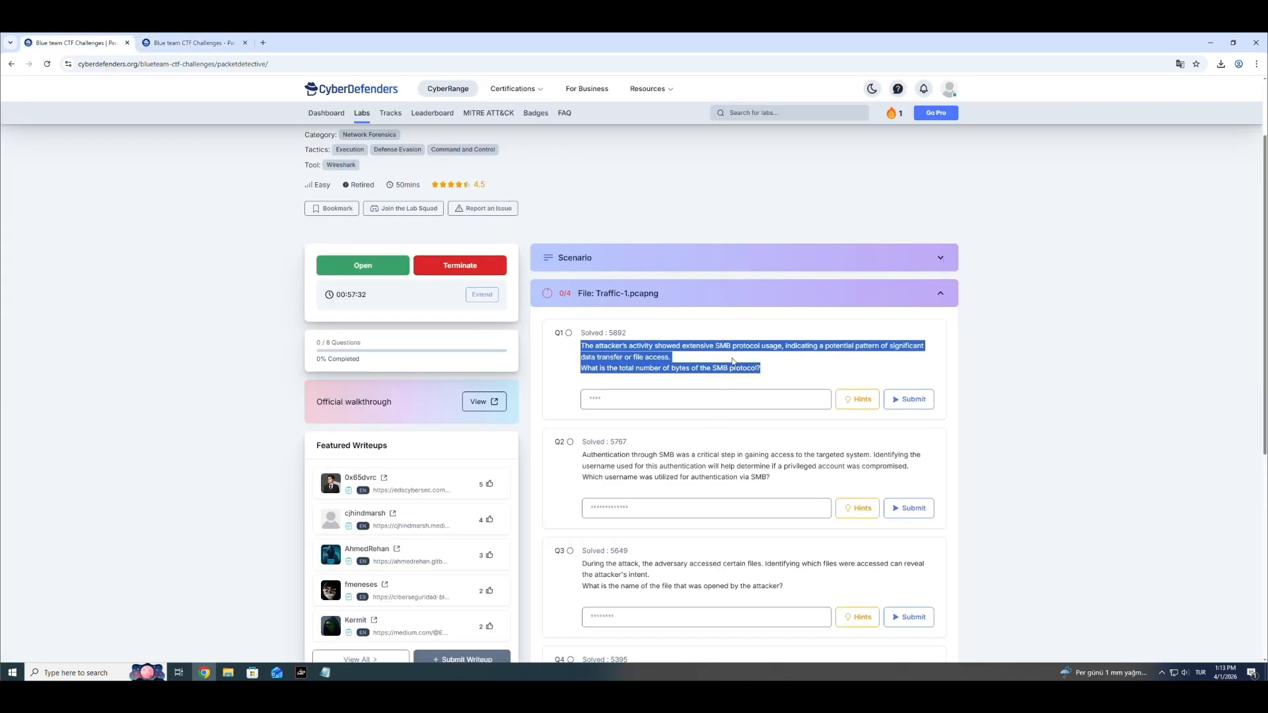
{"action": "left_click", "coordinate": [734, 362]}
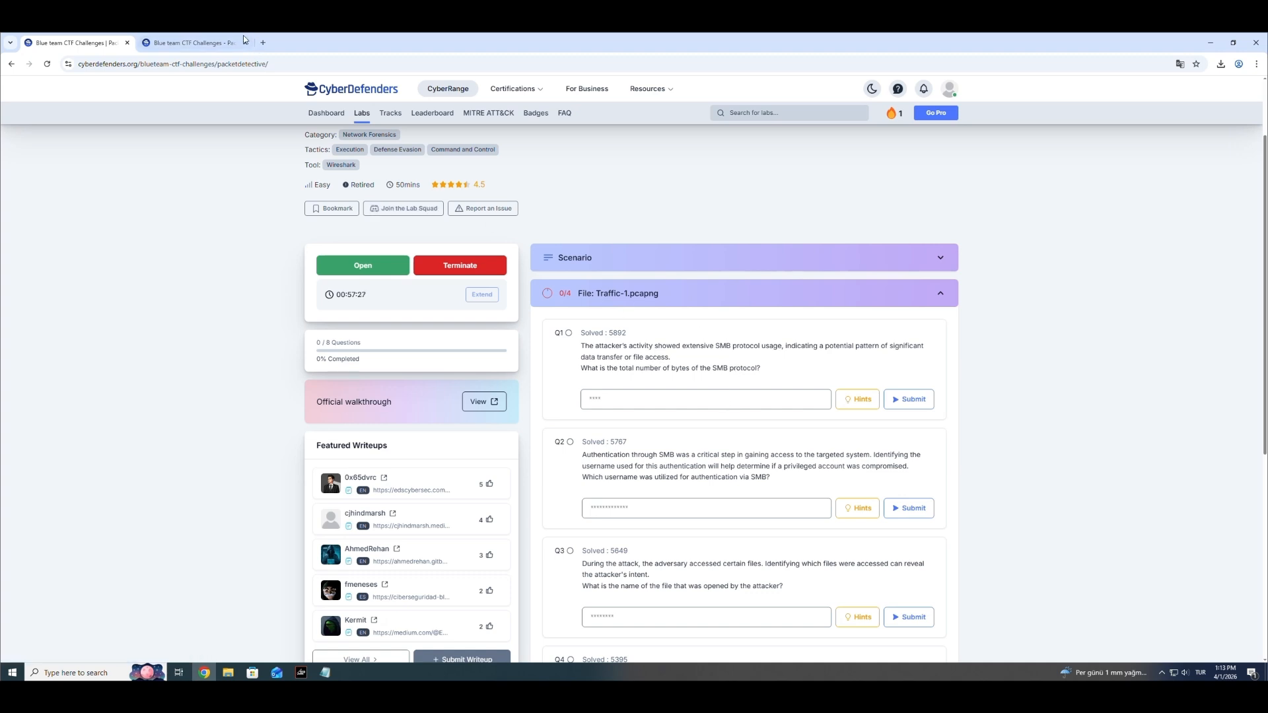
Step: Bring back the main Traffic-1.pcapng window and look through its packet list, checking packets 2, 5, 6 and 7
{"action": "left_click", "coordinate": [210, 37]}
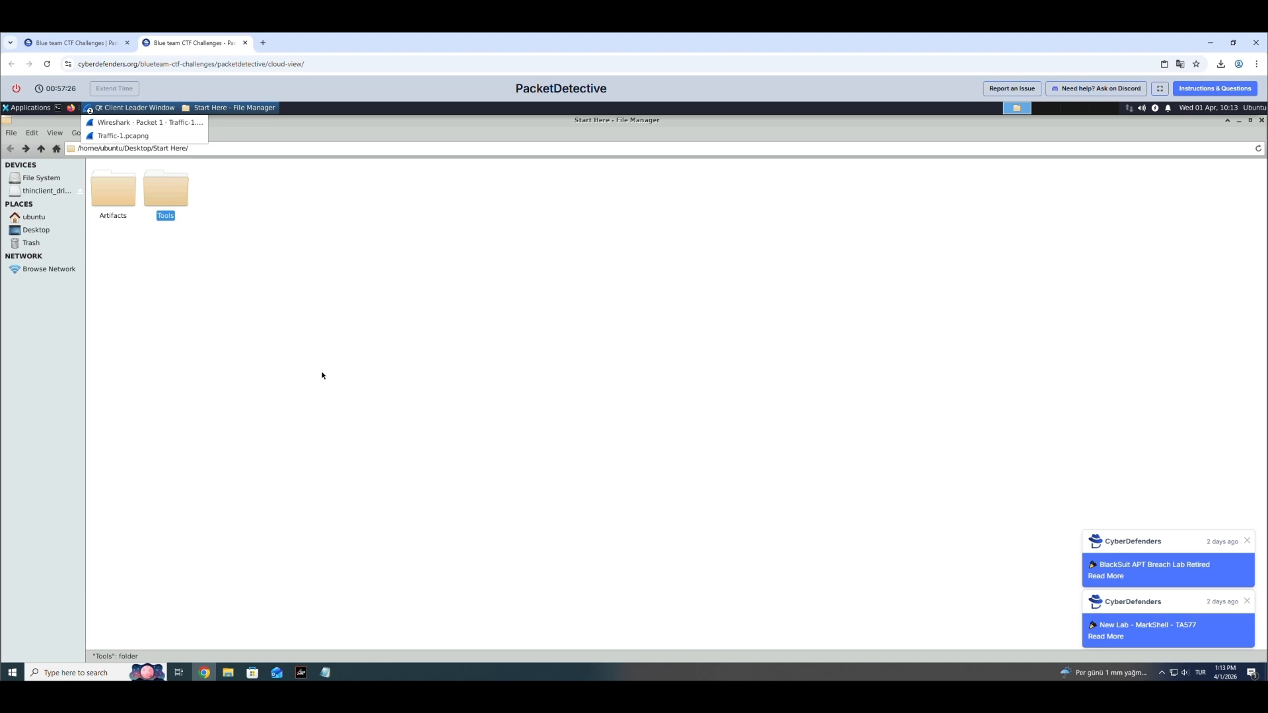
{"action": "left_click", "coordinate": [129, 109]}
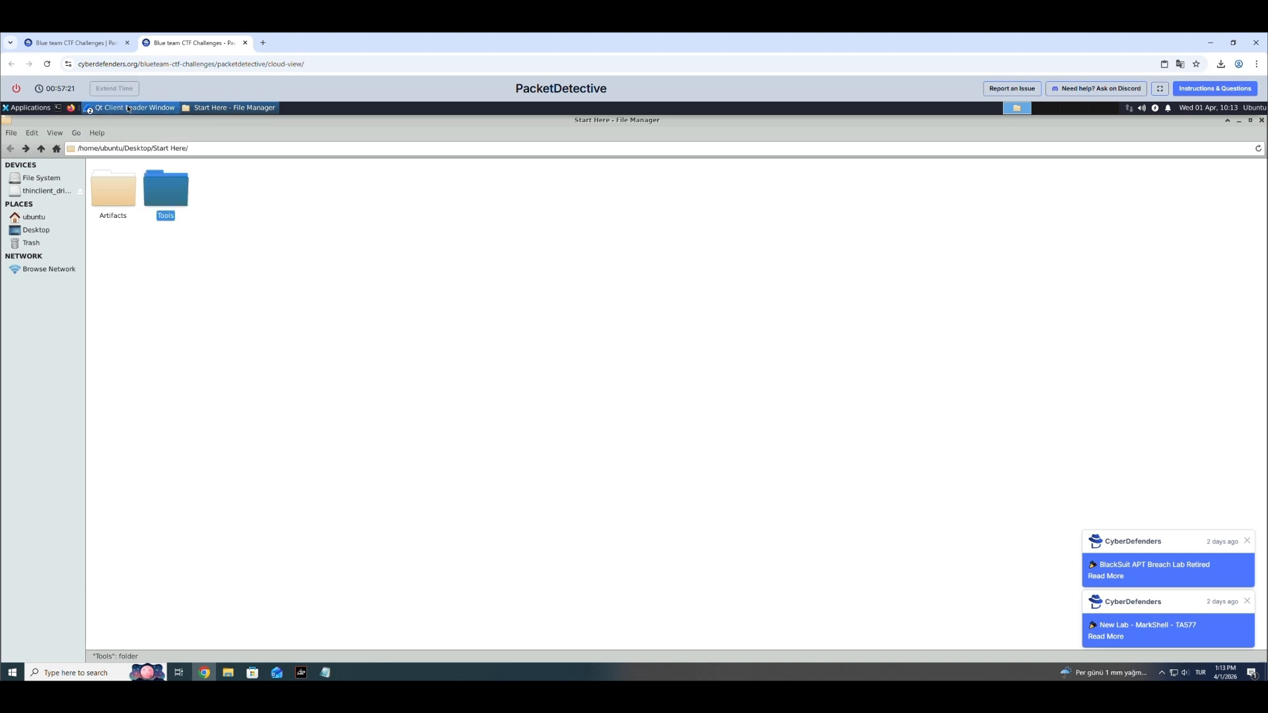
{"action": "left_click", "coordinate": [129, 108]}
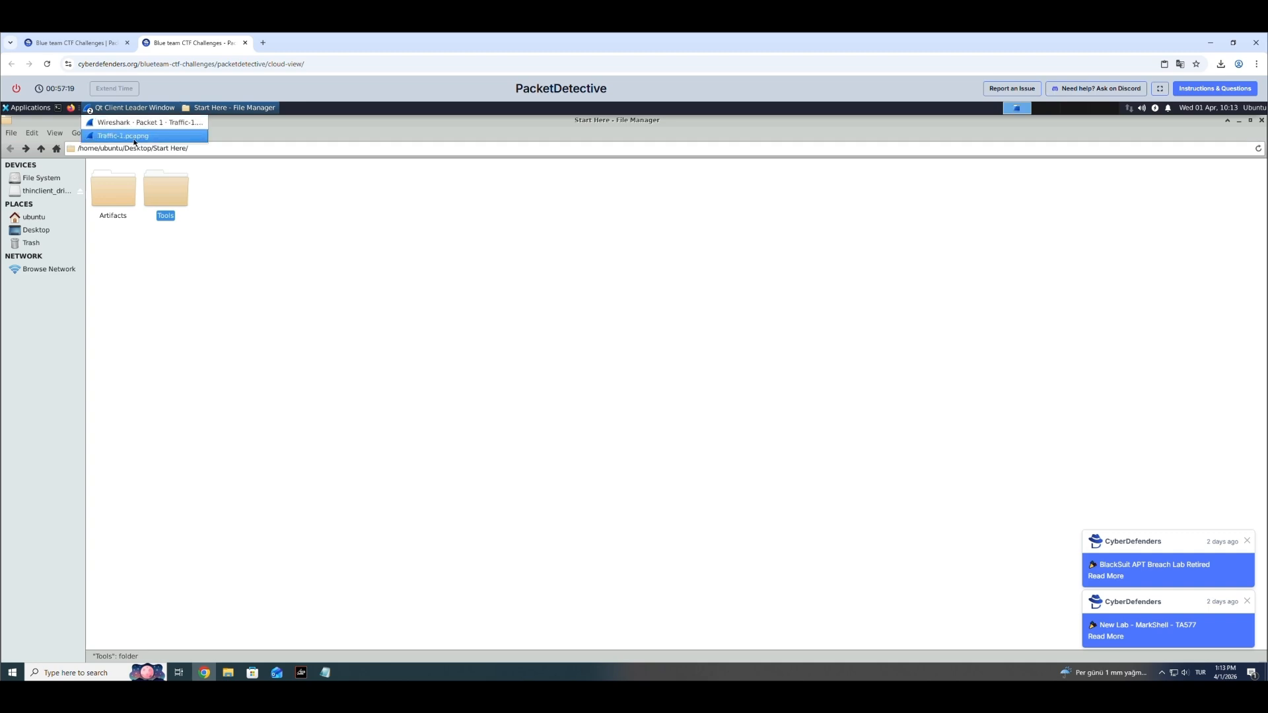
{"action": "left_click", "coordinate": [135, 141]}
{"action": "left_click", "coordinate": [269, 193]}
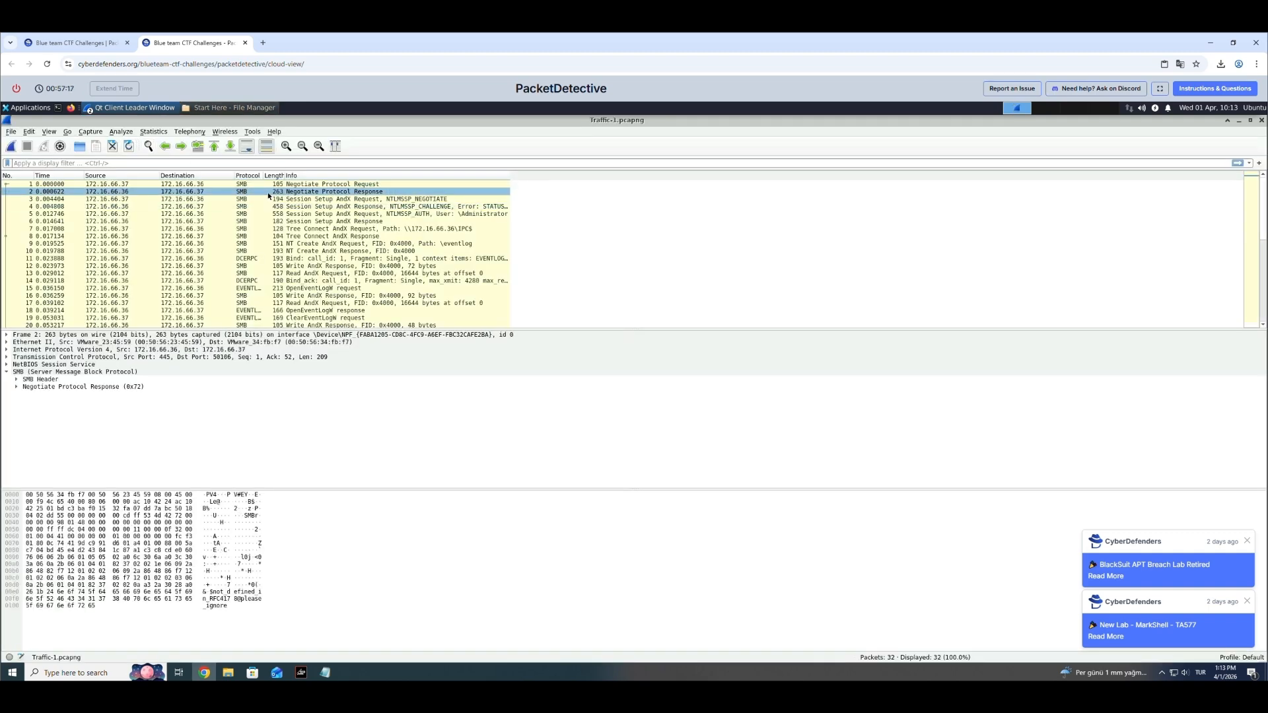
{"action": "left_click", "coordinate": [297, 215]}
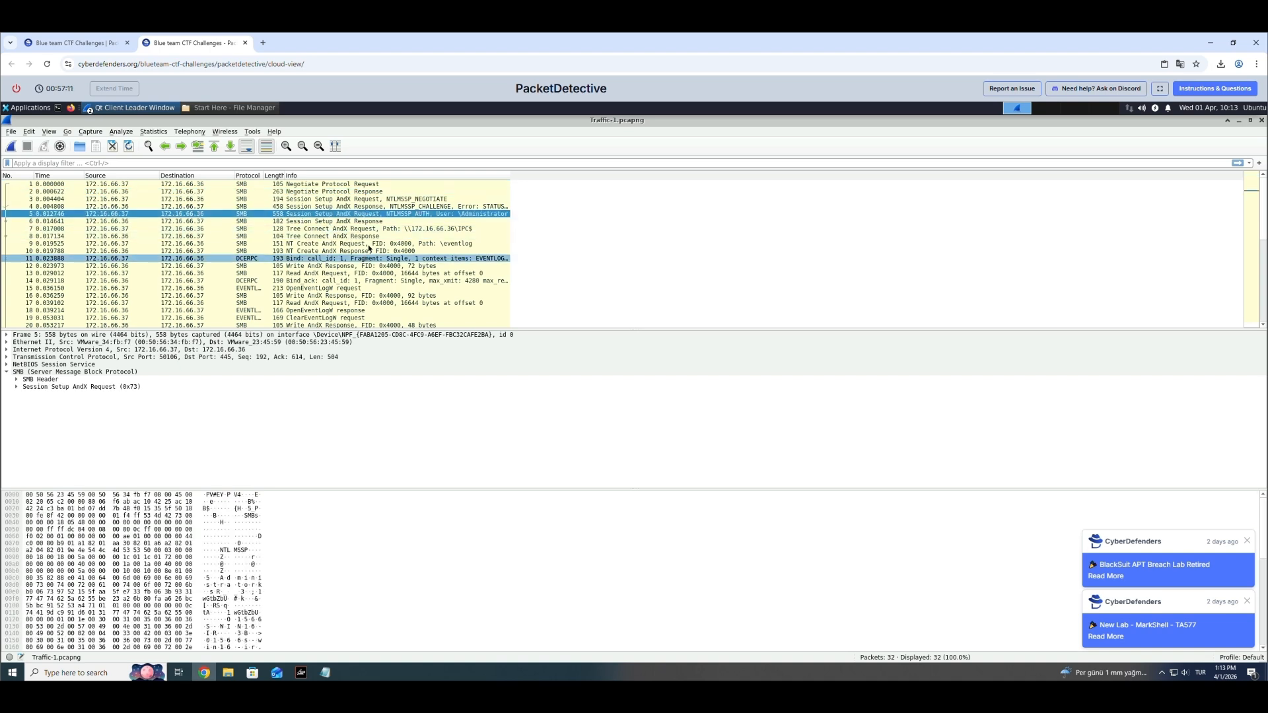
{"action": "scroll", "coordinate": [374, 267], "scroll_direction": "down", "scroll_amount": 1}
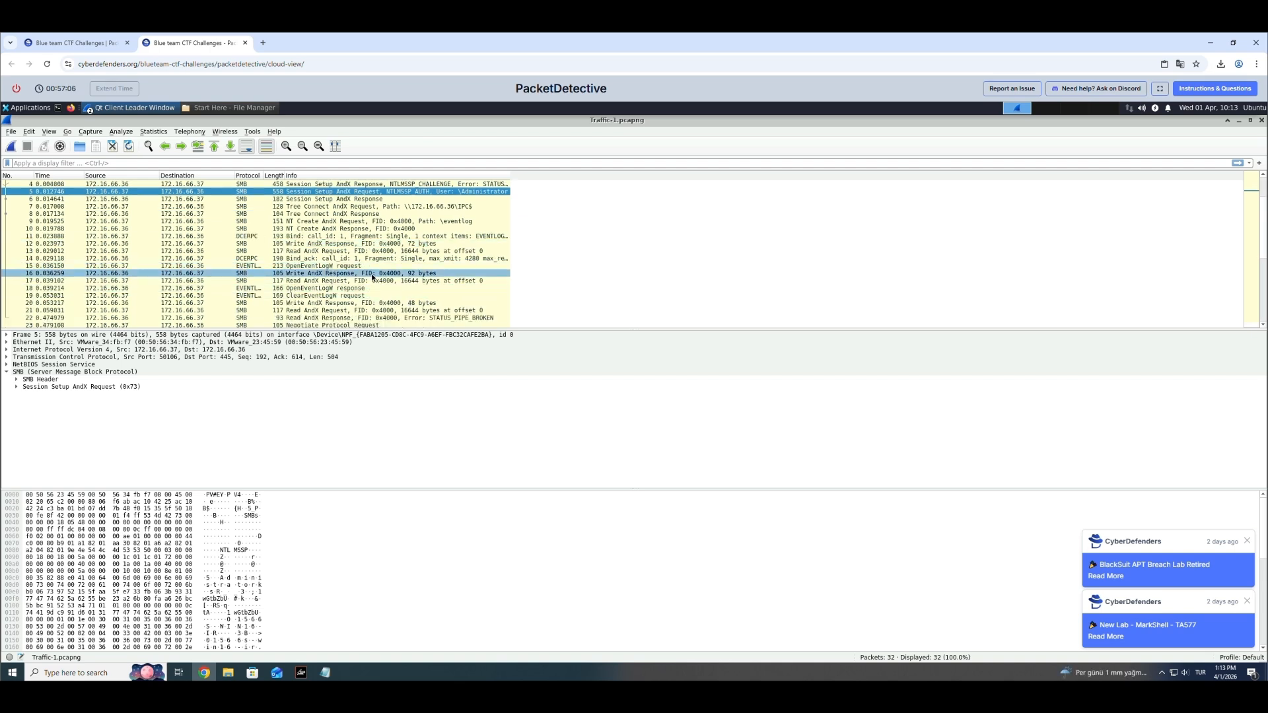
{"action": "scroll", "coordinate": [373, 275], "scroll_direction": "down", "scroll_amount": 1}
{"action": "scroll", "coordinate": [372, 277], "scroll_direction": "down", "scroll_amount": 3}
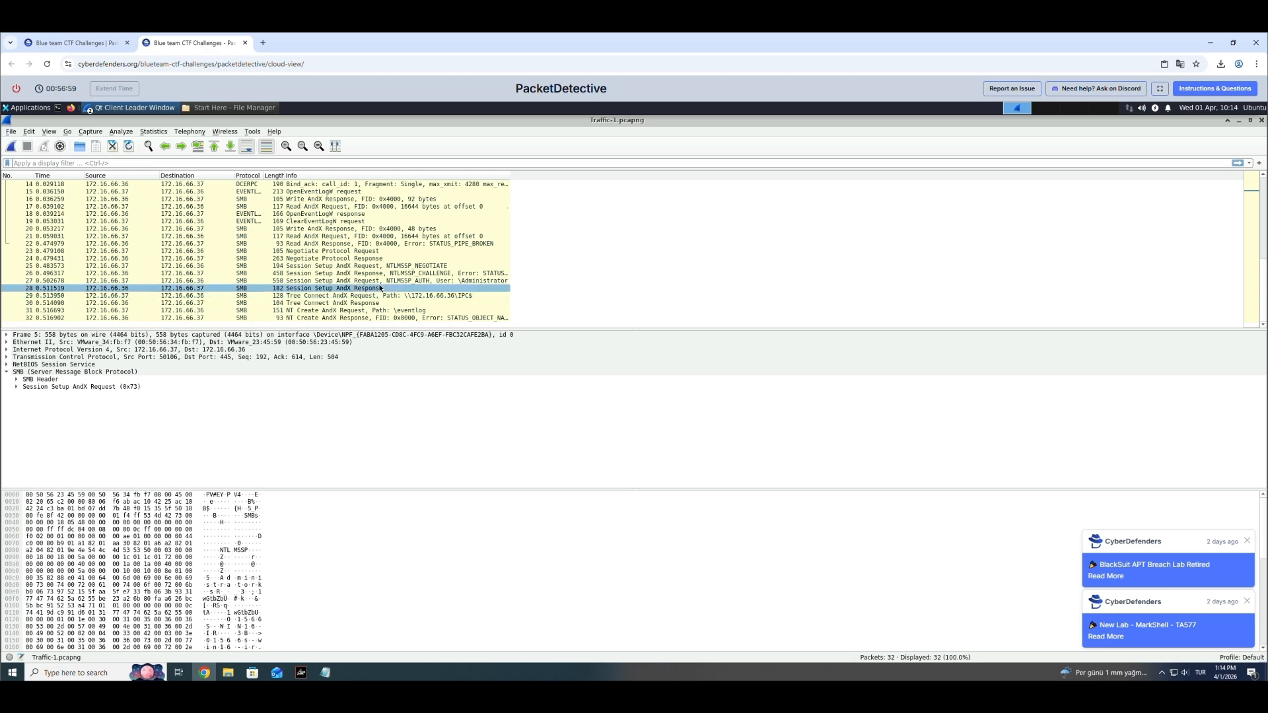
{"action": "scroll", "coordinate": [380, 288], "scroll_direction": "up", "scroll_amount": 4}
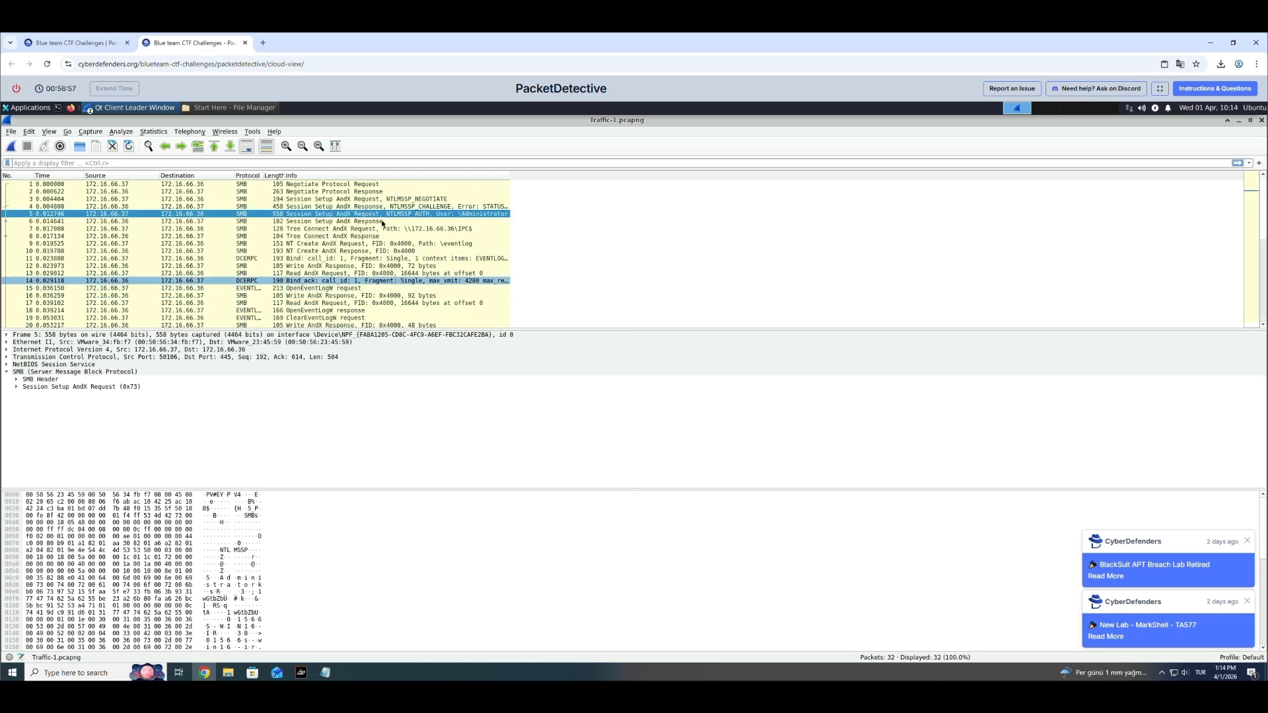
{"action": "left_click", "coordinate": [409, 222]}
{"action": "left_click", "coordinate": [407, 229]}
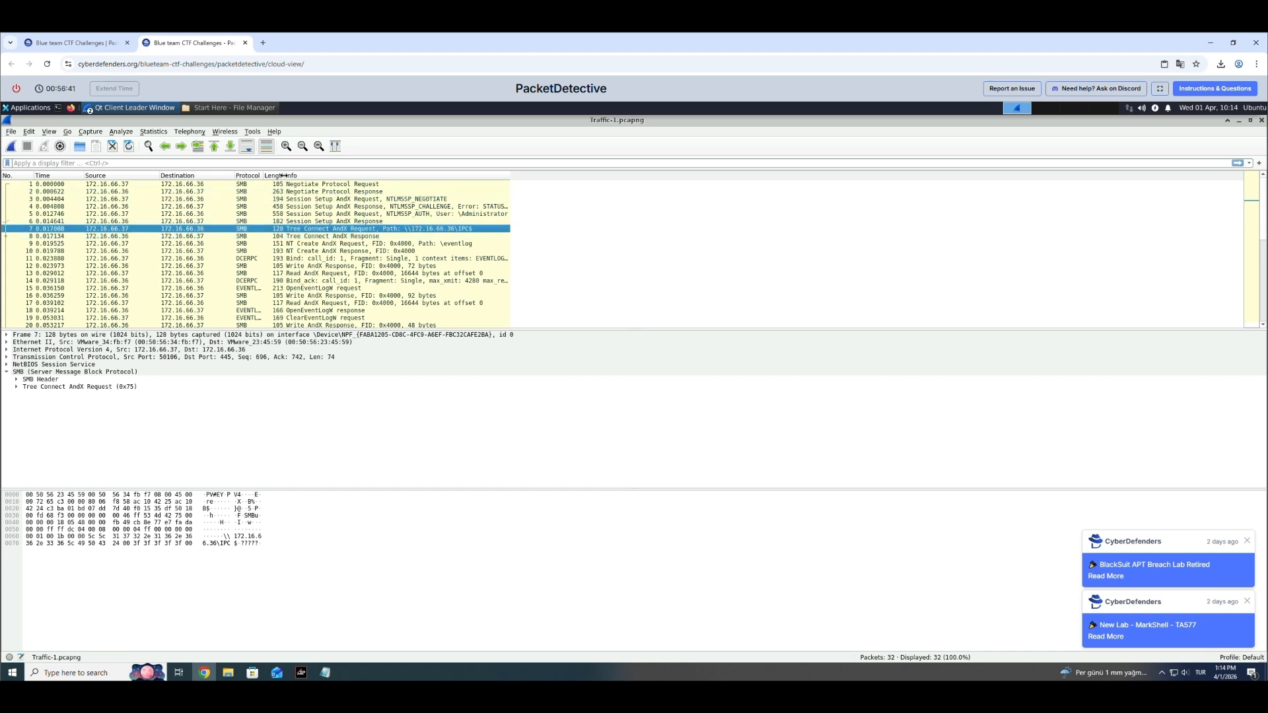
Step: Widen the Length column and sort the packets by length in descending order
{"action": "left_click_drag", "start_coordinate": [317, 176], "coordinate": [362, 176]}
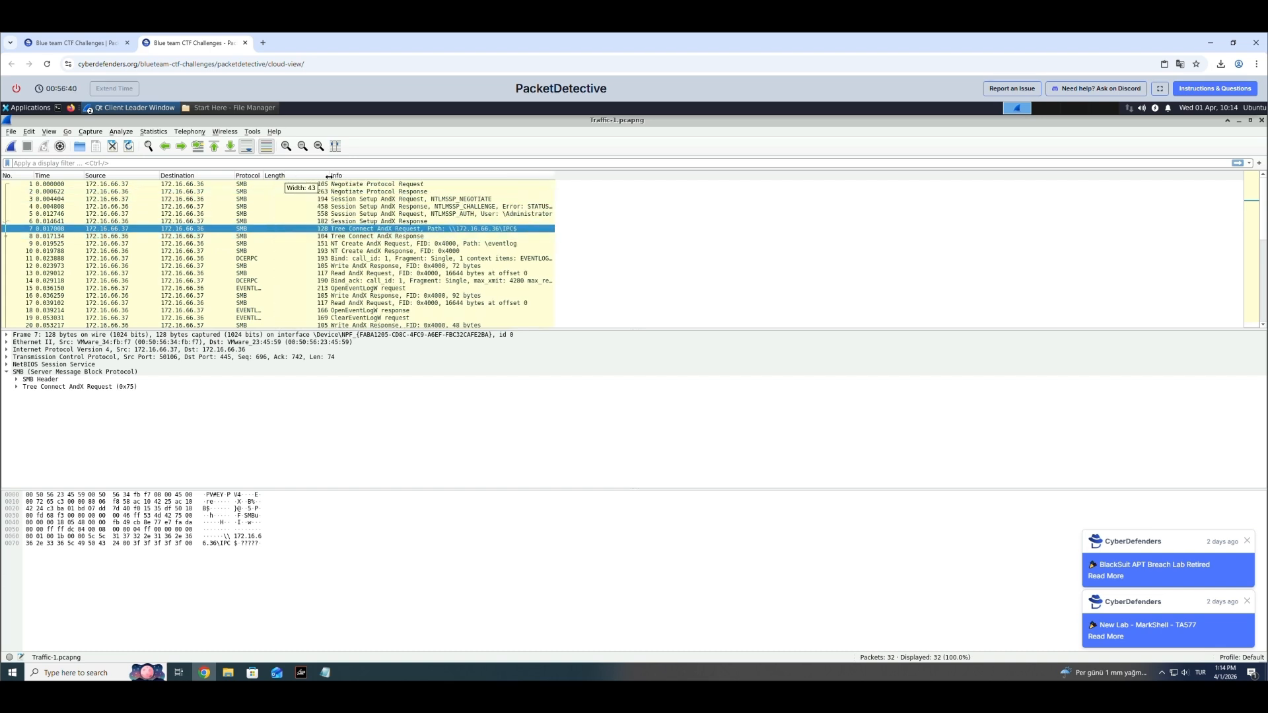
{"action": "left_click", "coordinate": [287, 175]}
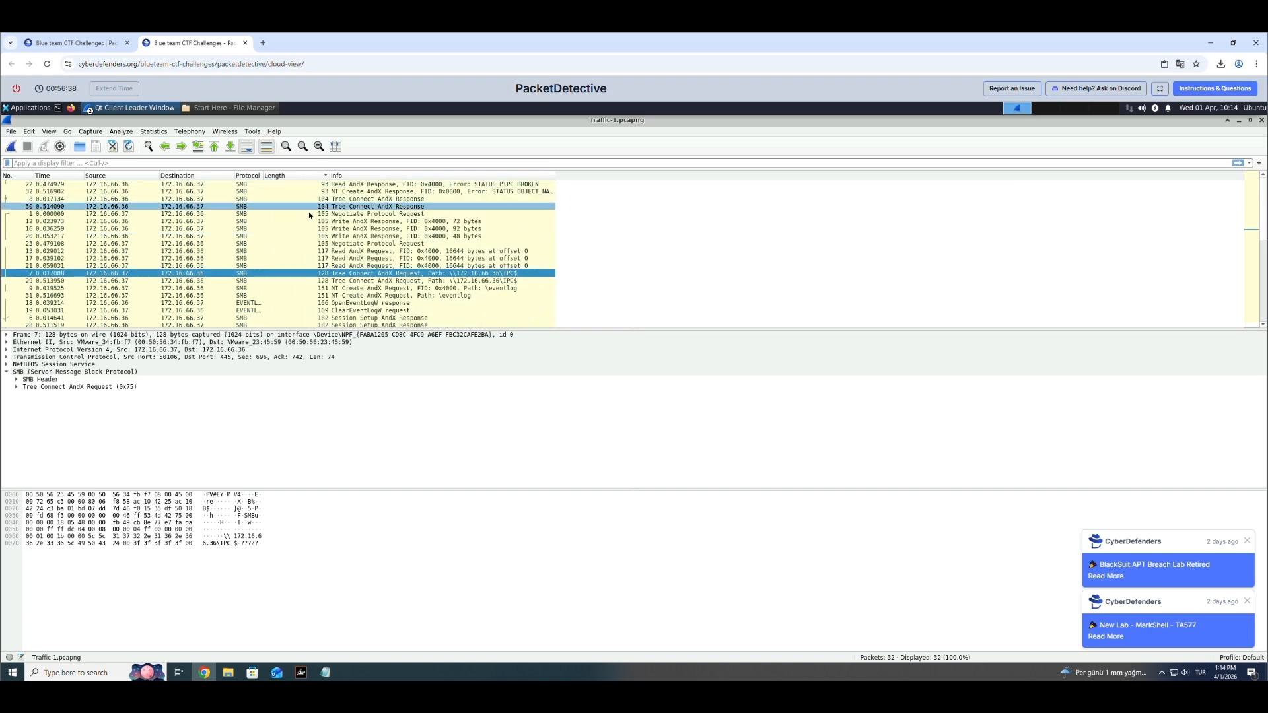
{"action": "left_click", "coordinate": [290, 175]}
{"action": "scroll", "coordinate": [316, 228], "scroll_direction": "up", "scroll_amount": 1}
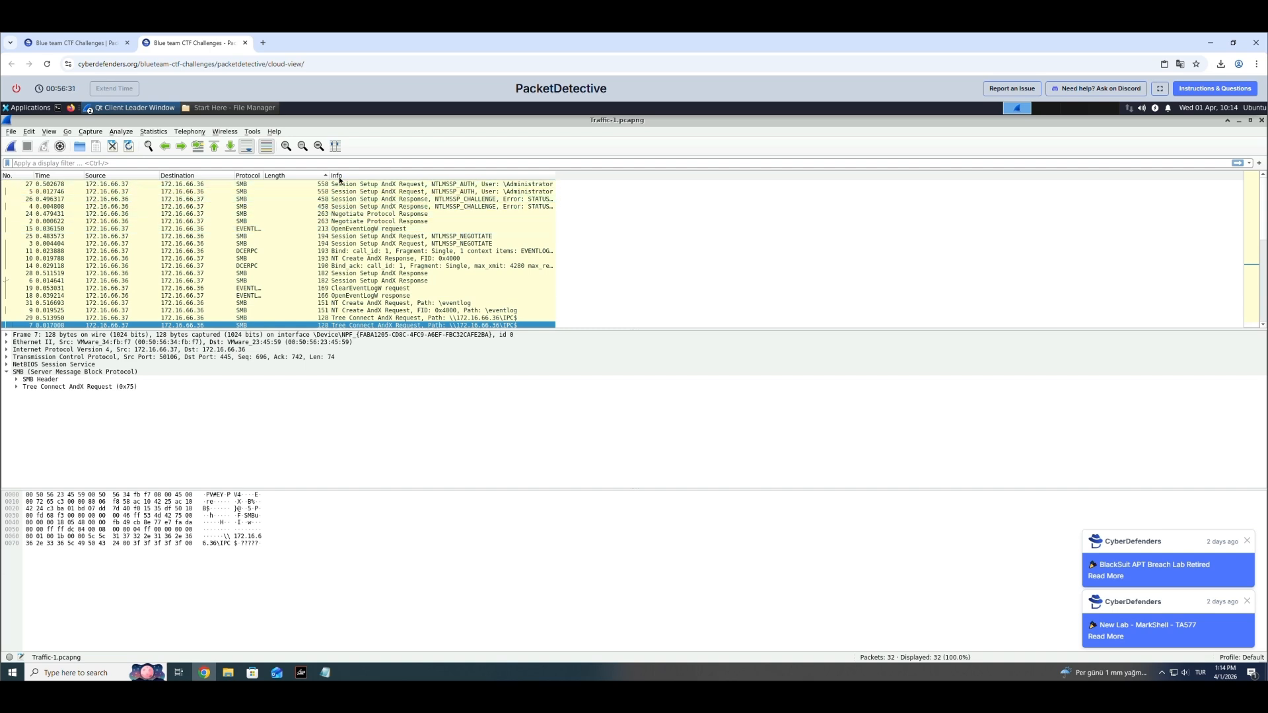
Step: Select packet 27 and examine its SMB Header, including the flags and the Tree ID details
{"action": "left_click", "coordinate": [337, 185]}
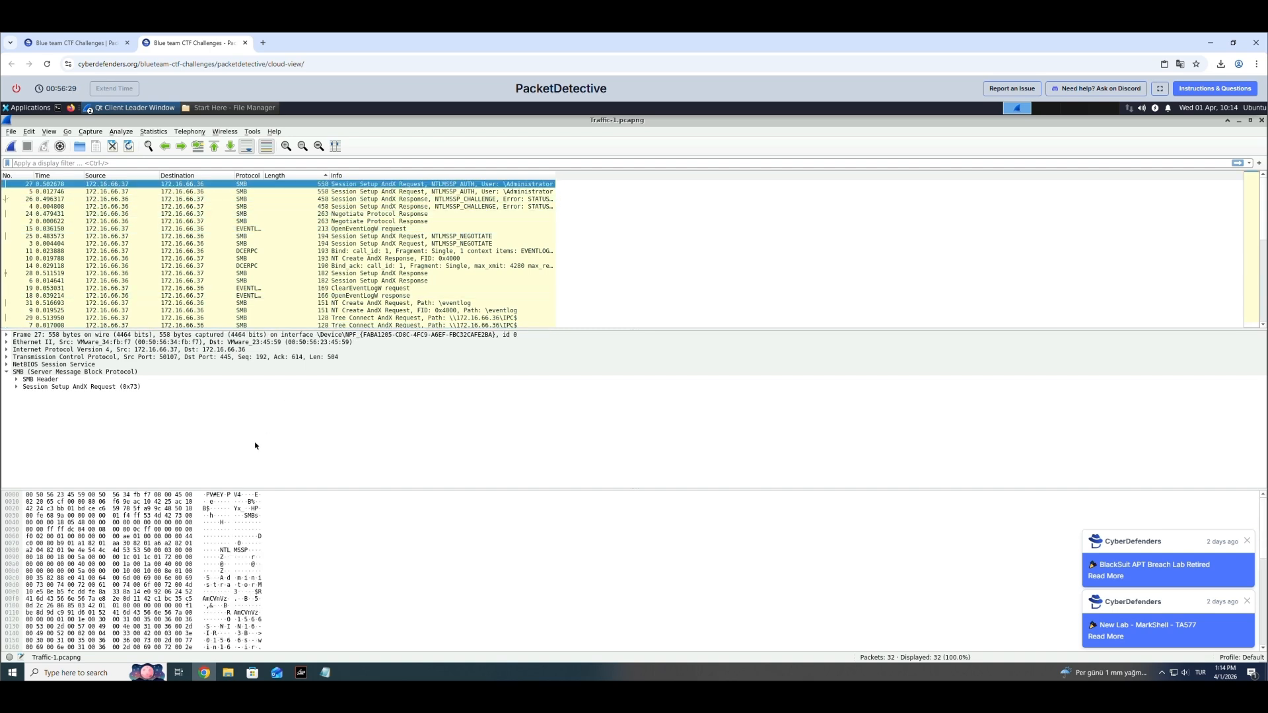
{"action": "left_click", "coordinate": [19, 381]}
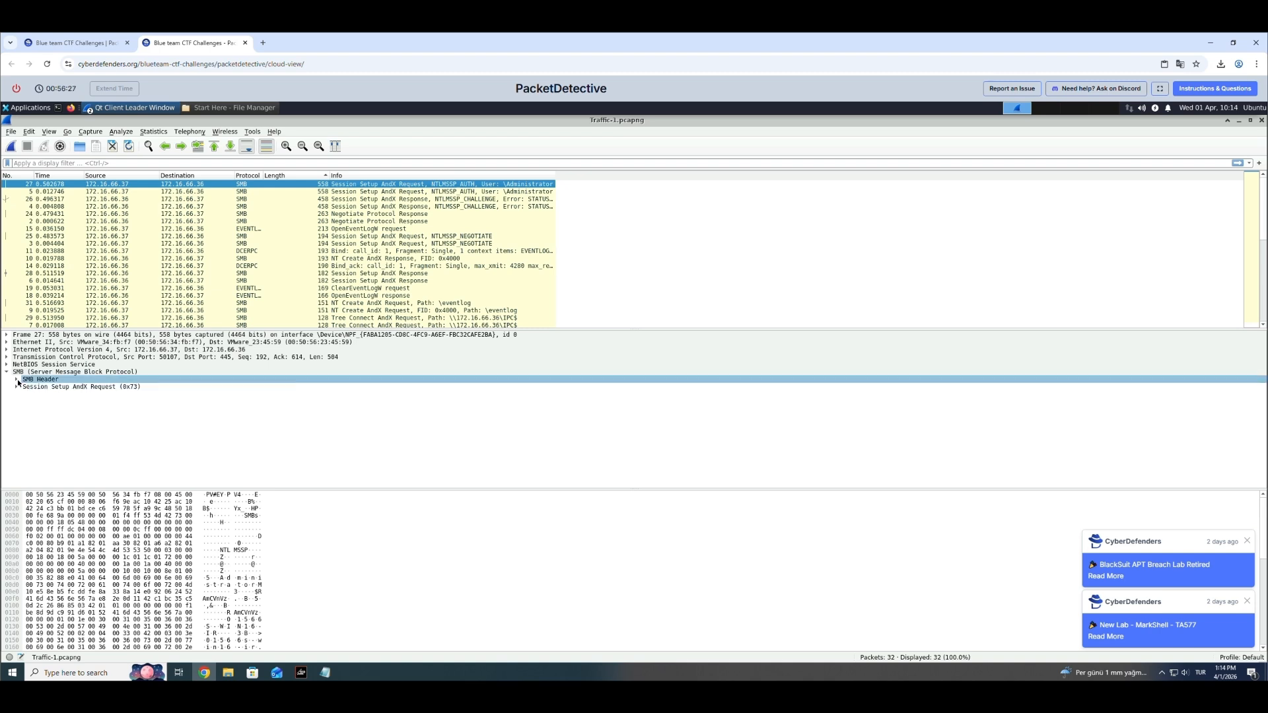
{"action": "left_click", "coordinate": [18, 381]}
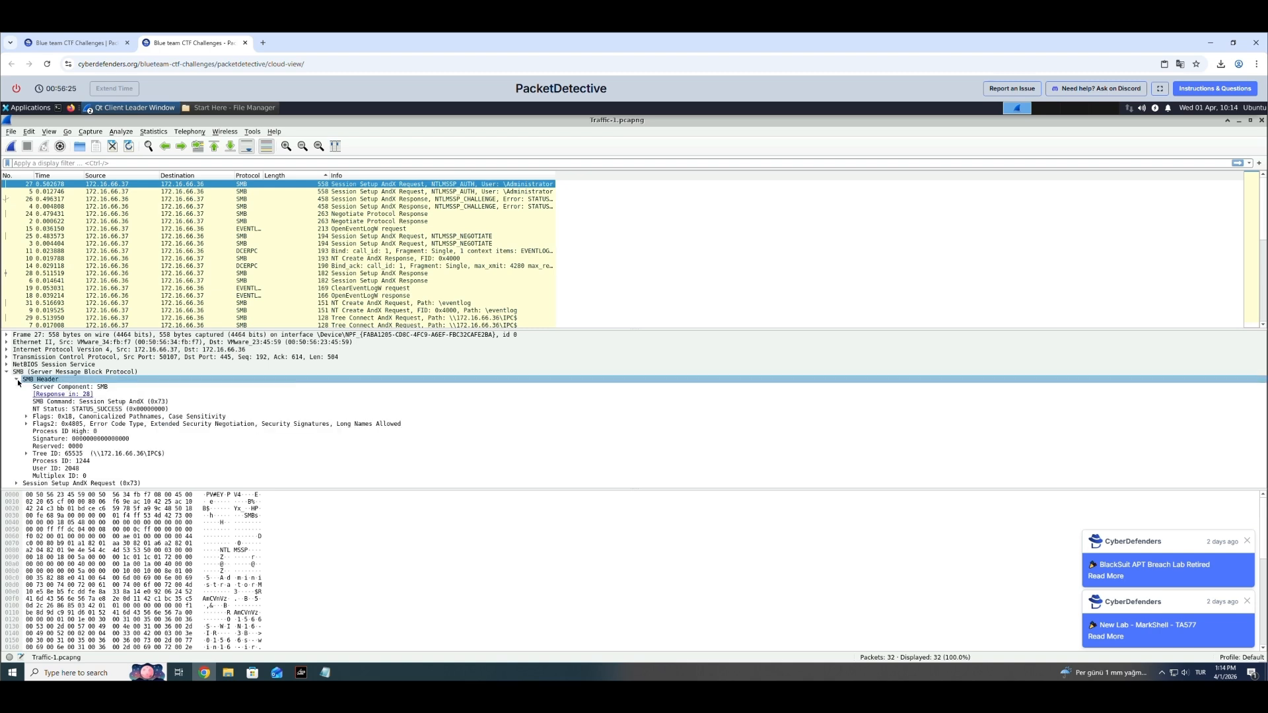
{"action": "key", "text": "Down"}
{"action": "key", "text": "Down"}
{"action": "key", "text": "Down"}
{"action": "key", "text": "Down"}
{"action": "key", "text": "Down"}
{"action": "key", "text": "Down"}
{"action": "key", "text": "Down"}
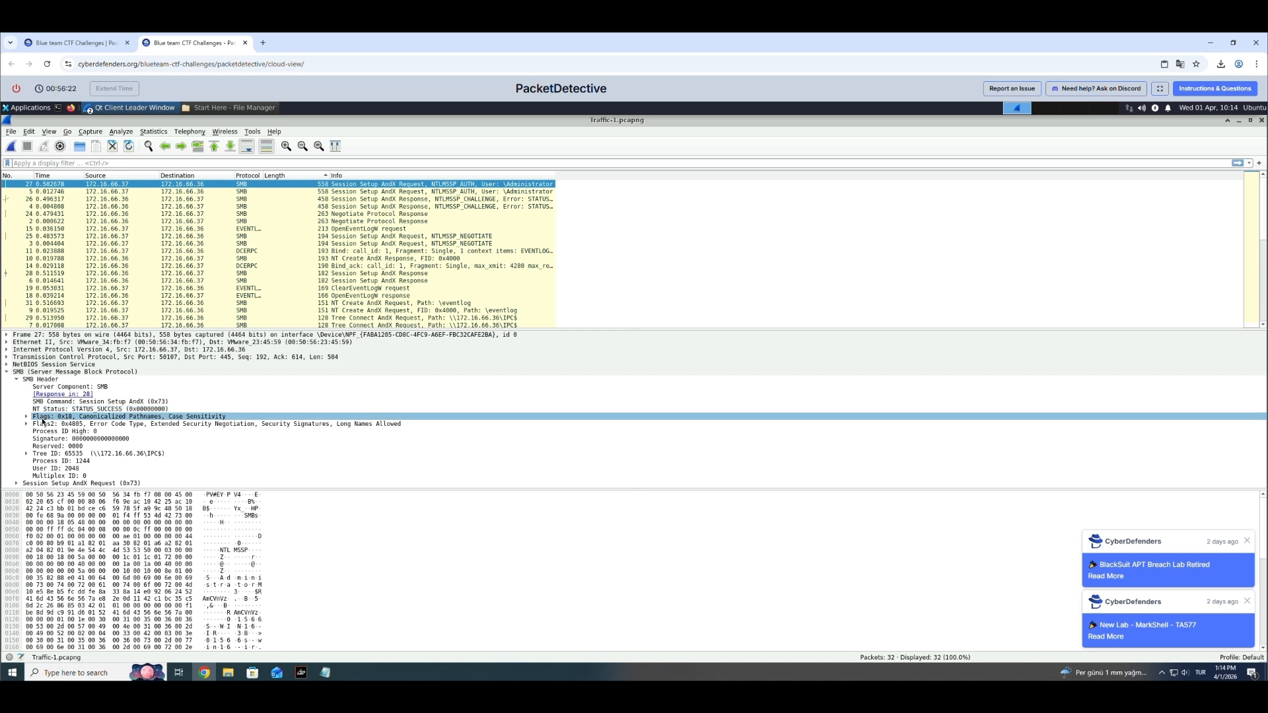
{"action": "left_click", "coordinate": [55, 454]}
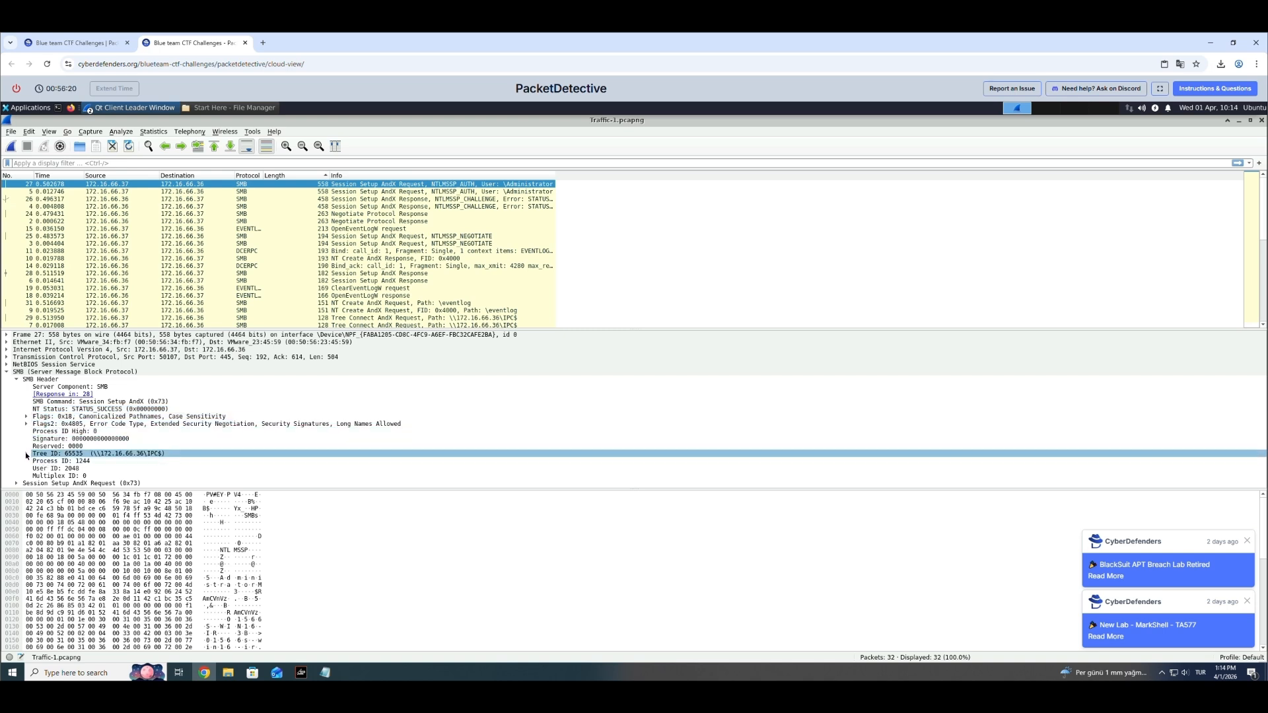
{"action": "left_click", "coordinate": [27, 454]}
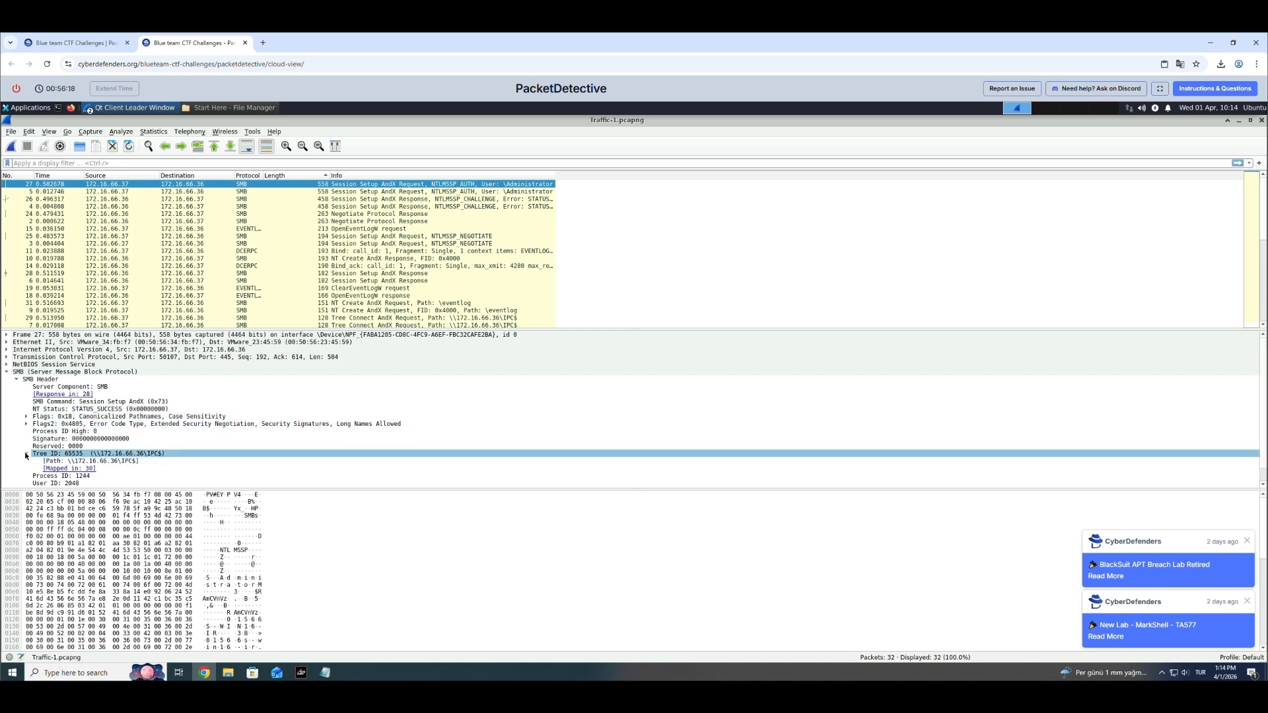
{"action": "scroll", "coordinate": [98, 463], "scroll_direction": "down", "scroll_amount": 1}
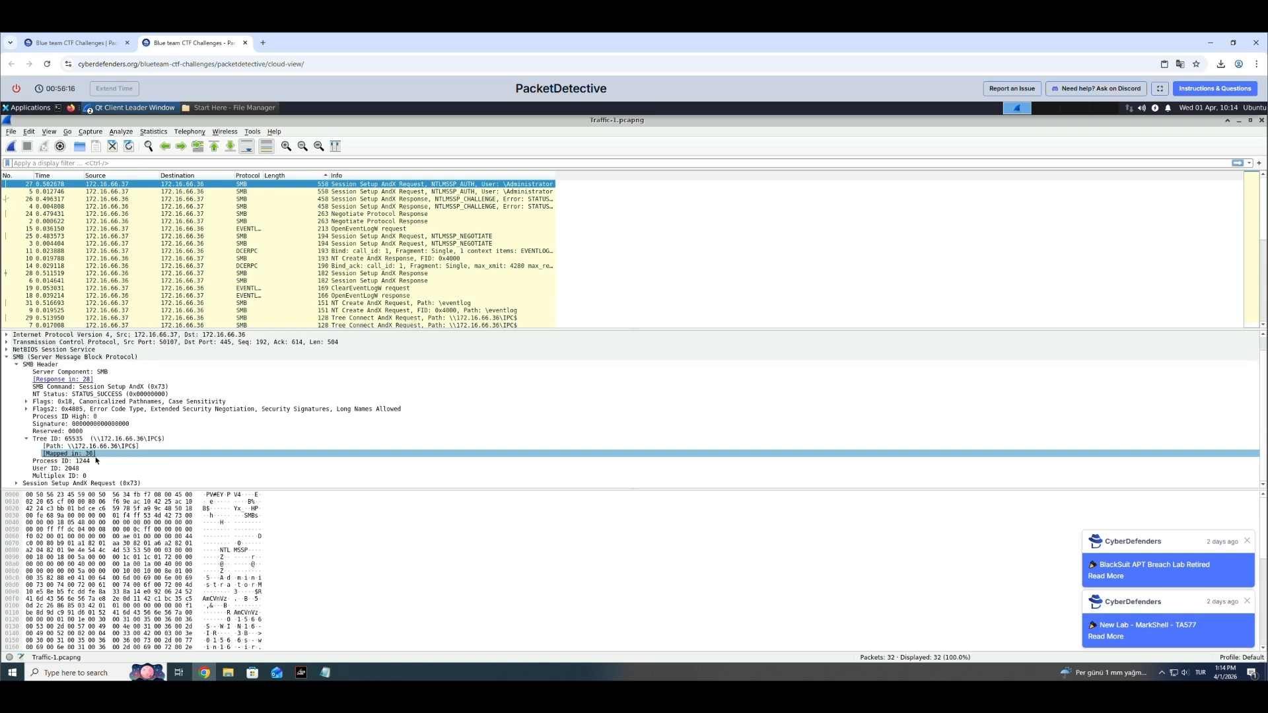
{"action": "left_click", "coordinate": [98, 461]}
Step: Expand packet 27's Session Setup AndX Request and read through its fields down to the Security Blob
{"action": "left_click", "coordinate": [25, 483]}
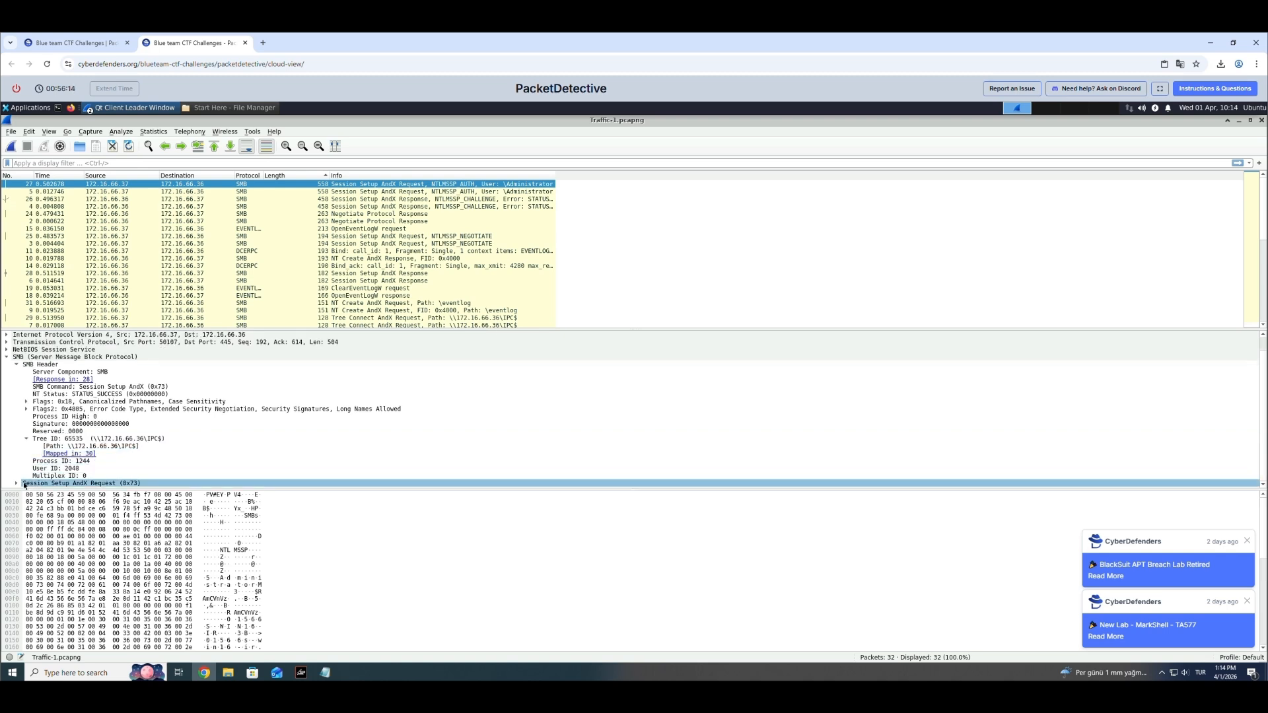
{"action": "left_click", "coordinate": [17, 484]}
{"action": "scroll", "coordinate": [99, 462], "scroll_direction": "down", "scroll_amount": 2}
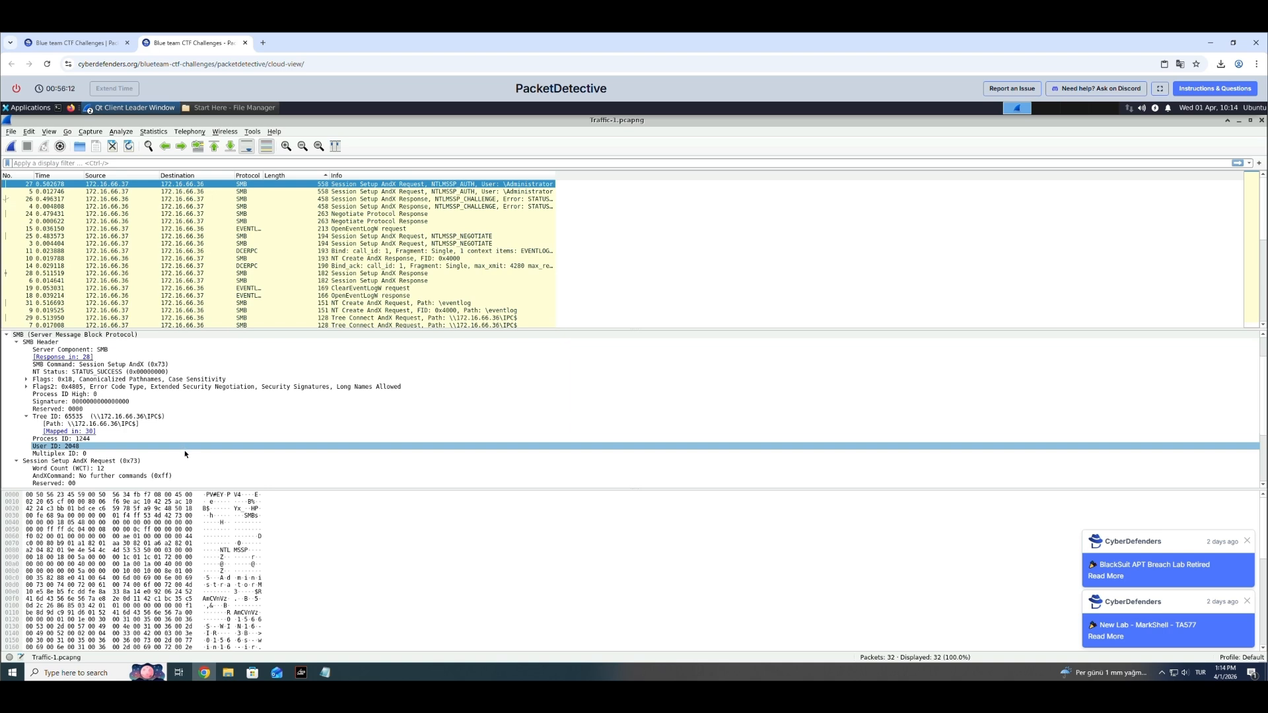
{"action": "left_click", "coordinate": [191, 450]}
{"action": "scroll", "coordinate": [198, 440], "scroll_direction": "down", "scroll_amount": 2}
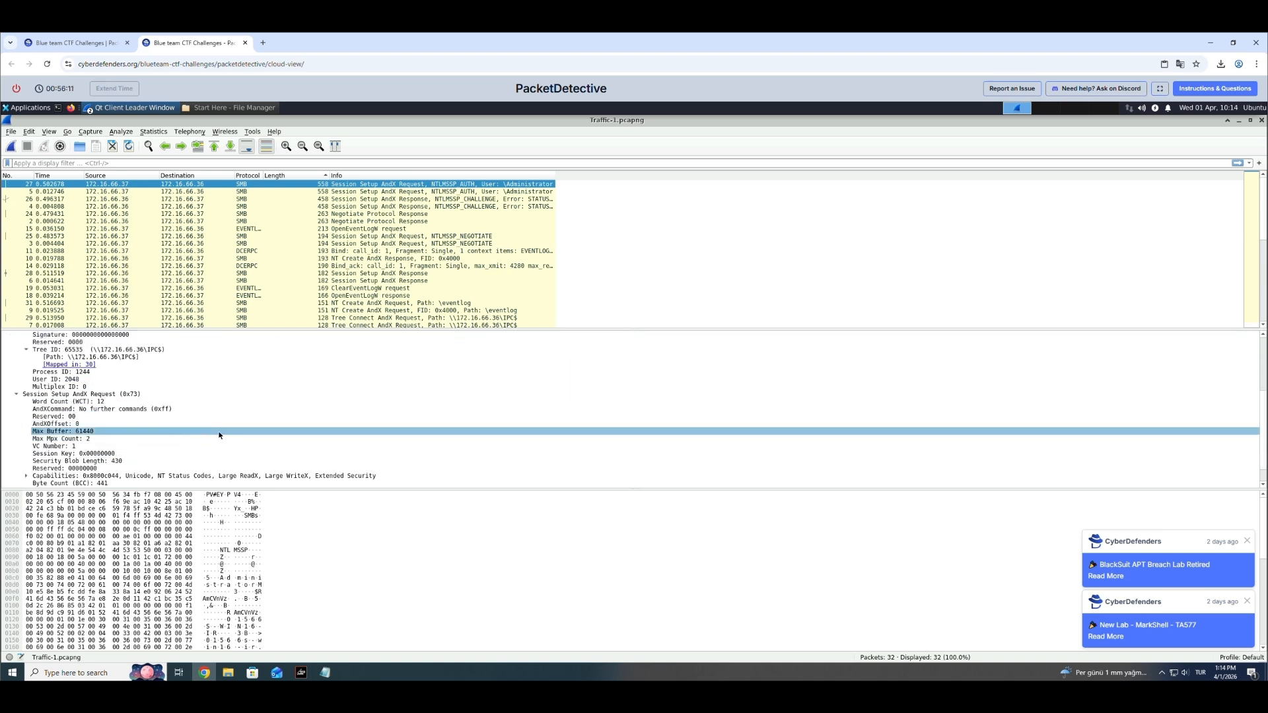
{"action": "scroll", "coordinate": [220, 433], "scroll_direction": "down", "scroll_amount": 1}
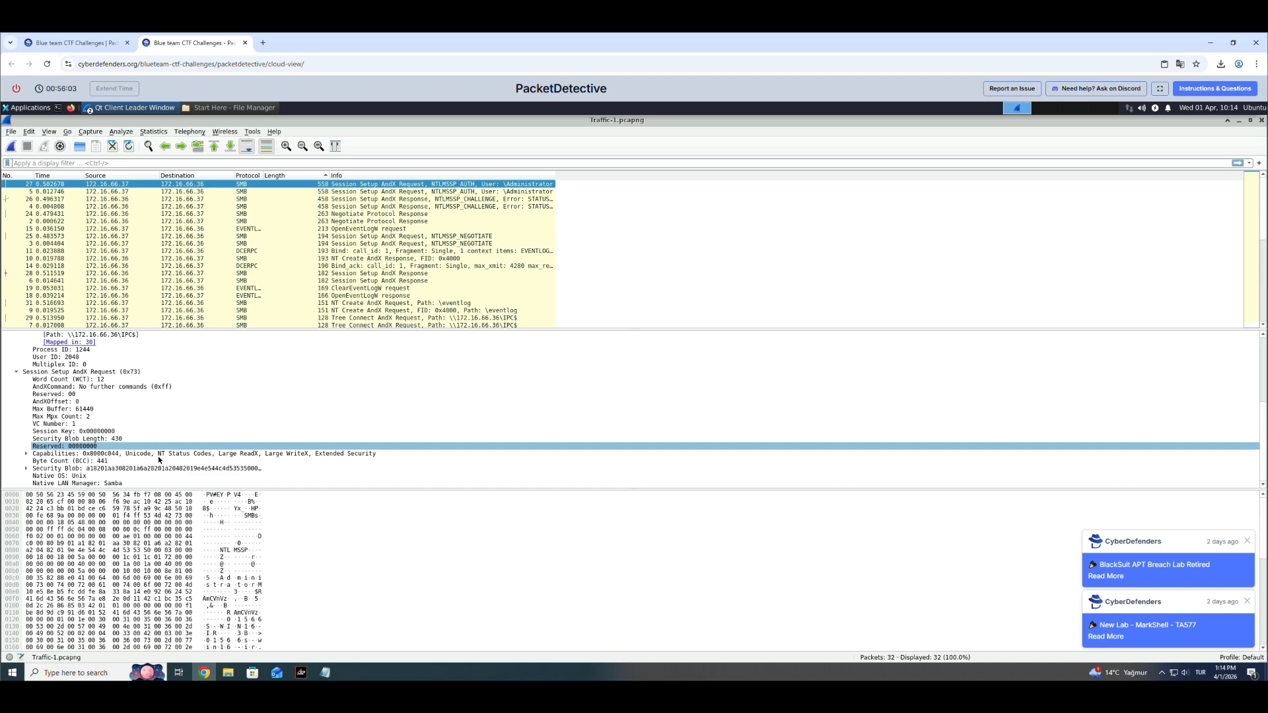
Step: Reread Q1 on the lab page and return to the capture to check packet 5
{"action": "left_click", "coordinate": [72, 42]}
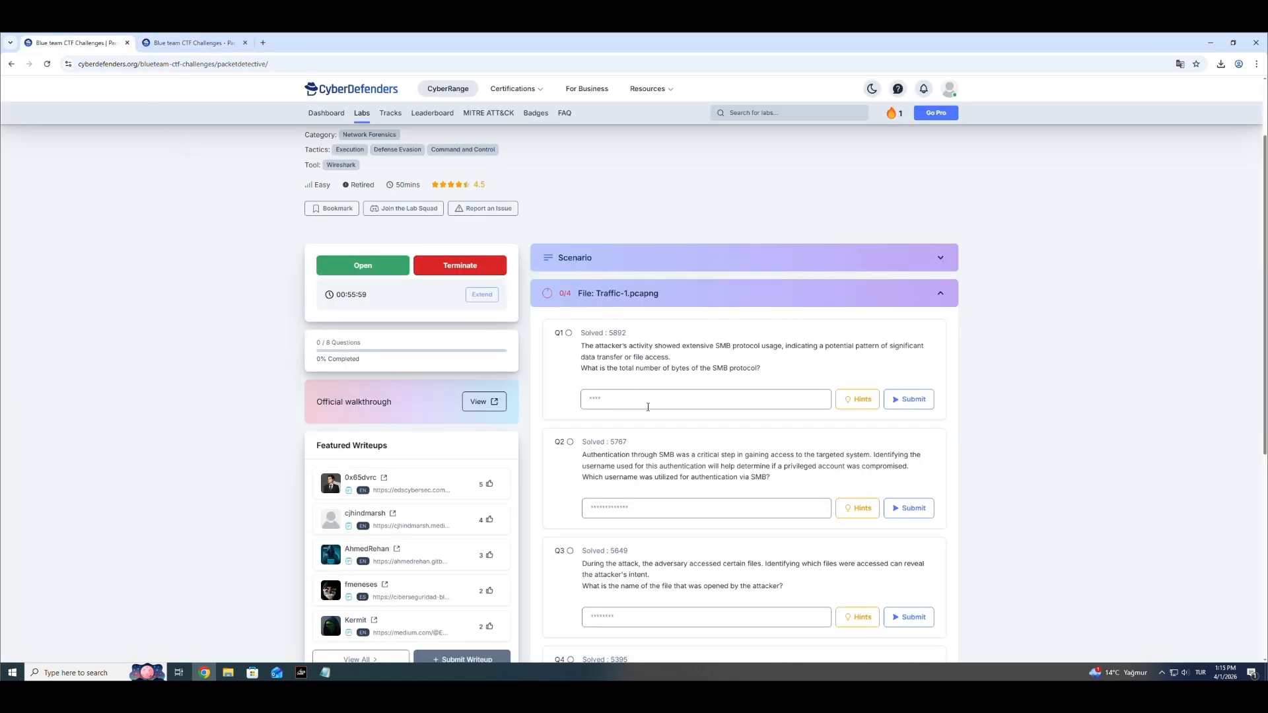
{"action": "left_click", "coordinate": [192, 42]}
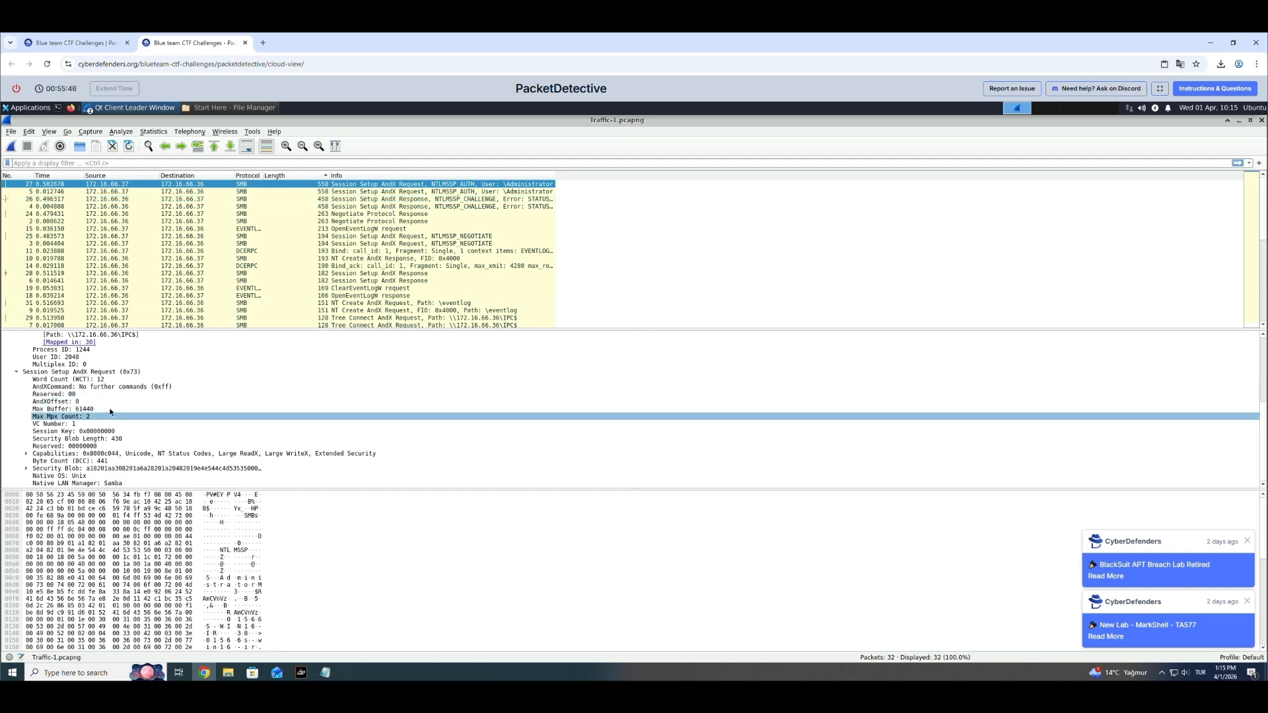
{"action": "left_click", "coordinate": [263, 192]}
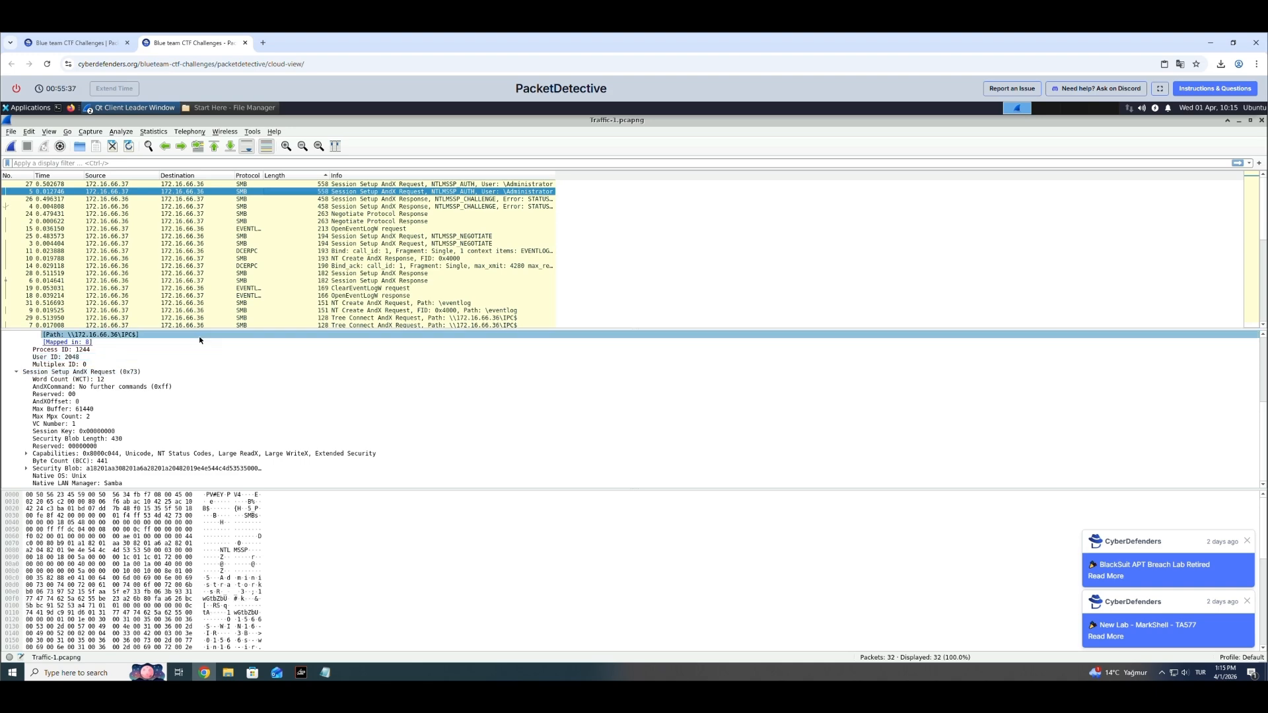
Step: Select packet 26 and expand its Security Blob down through GSS-API and Simple Protected Negotiation to inspect the contents
{"action": "key", "text": "Down"}
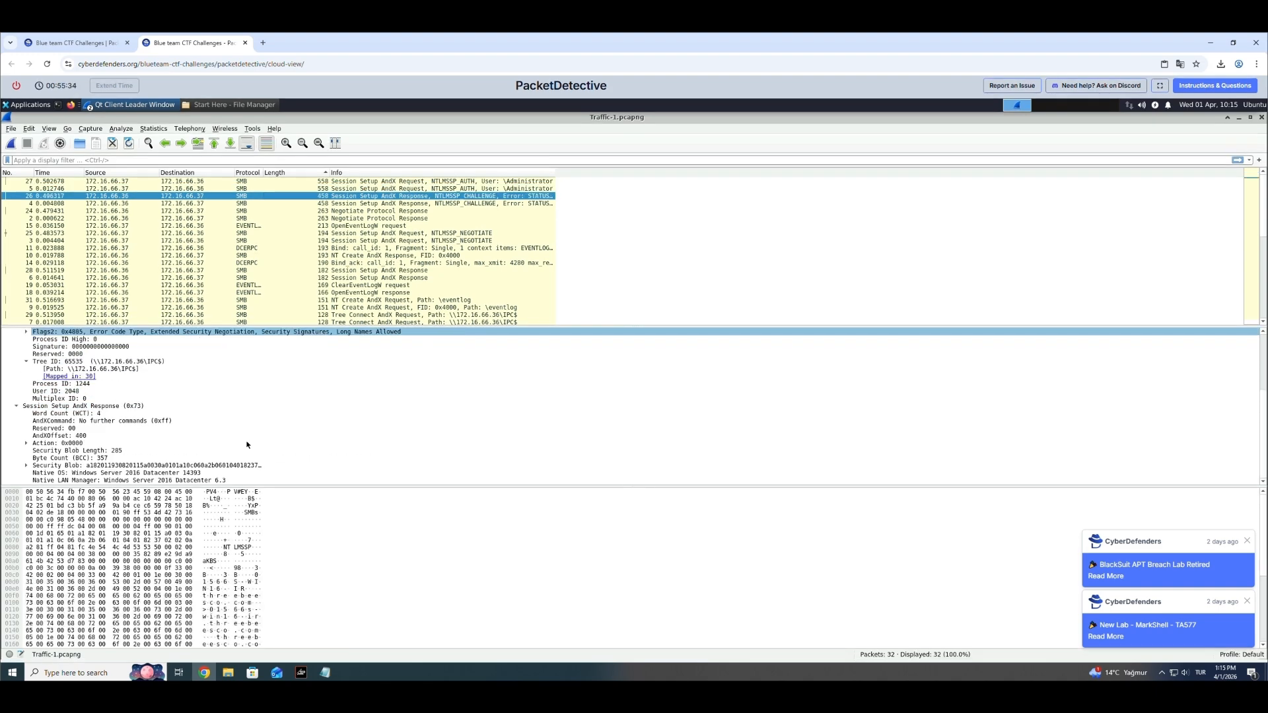
{"action": "left_click", "coordinate": [48, 465]}
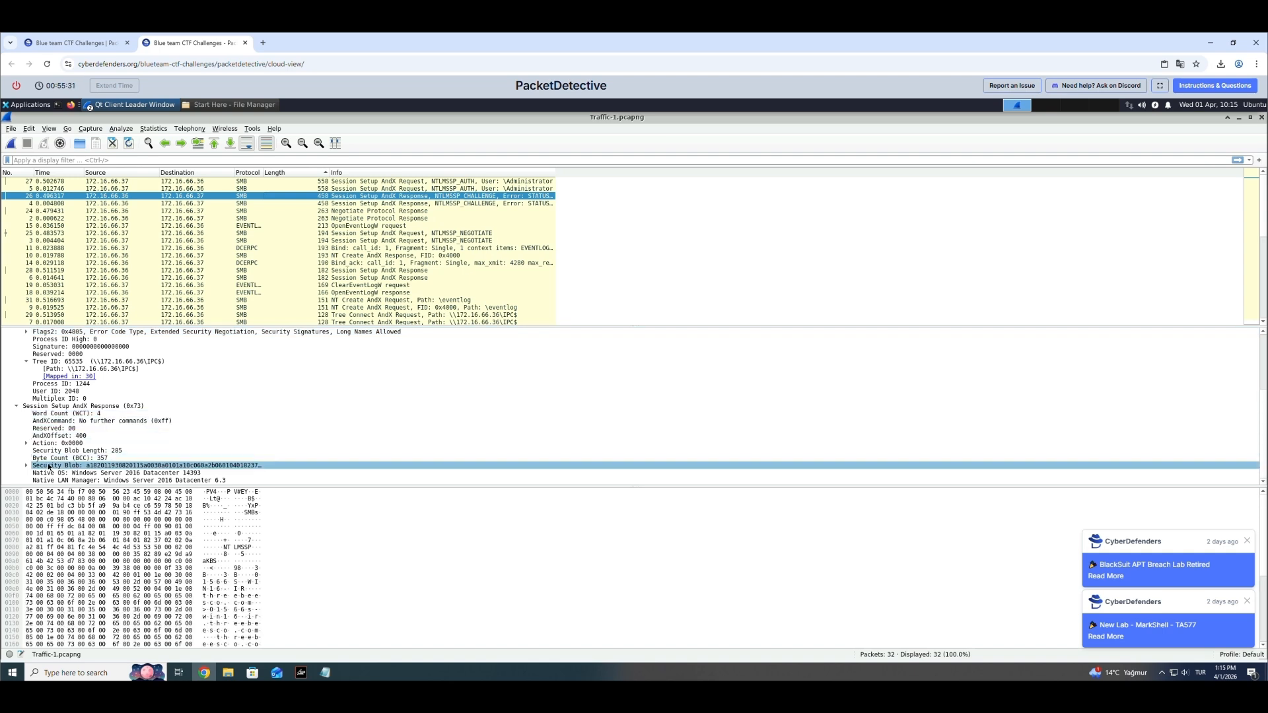
{"action": "left_click", "coordinate": [27, 466]}
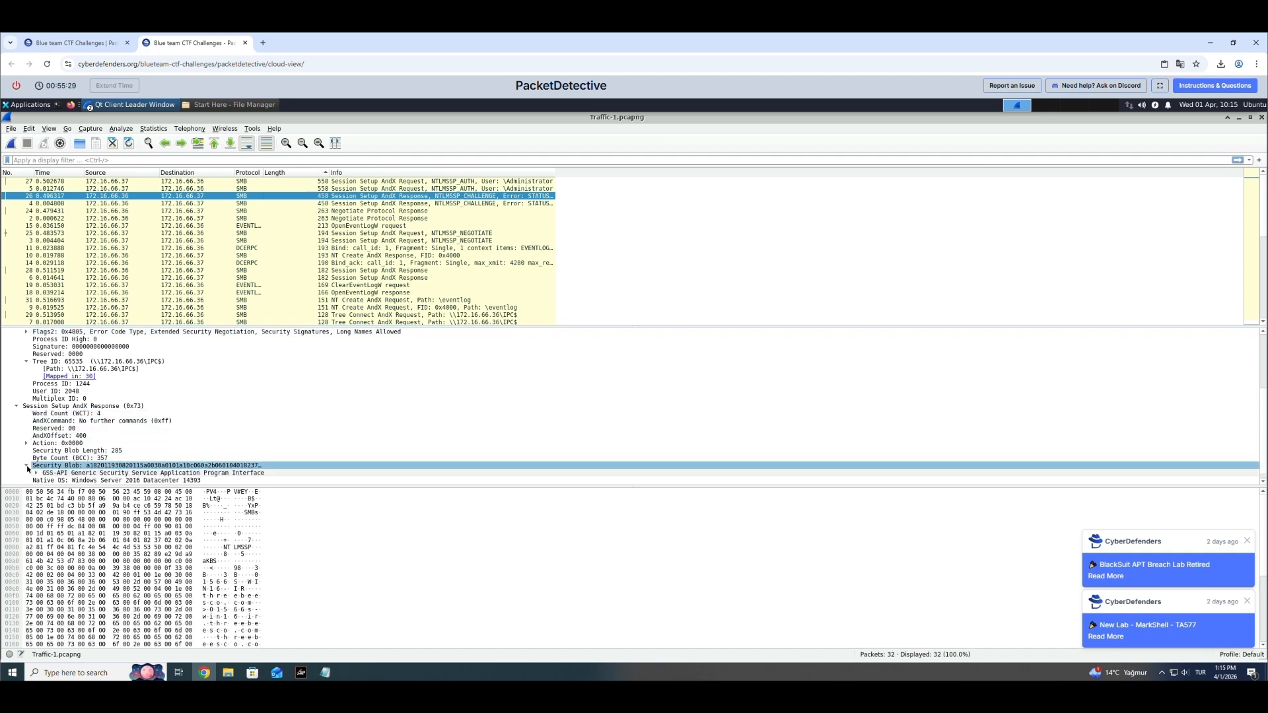
{"action": "key", "text": "Down"}
{"action": "key", "text": "Down"}
{"action": "key", "text": "Down"}
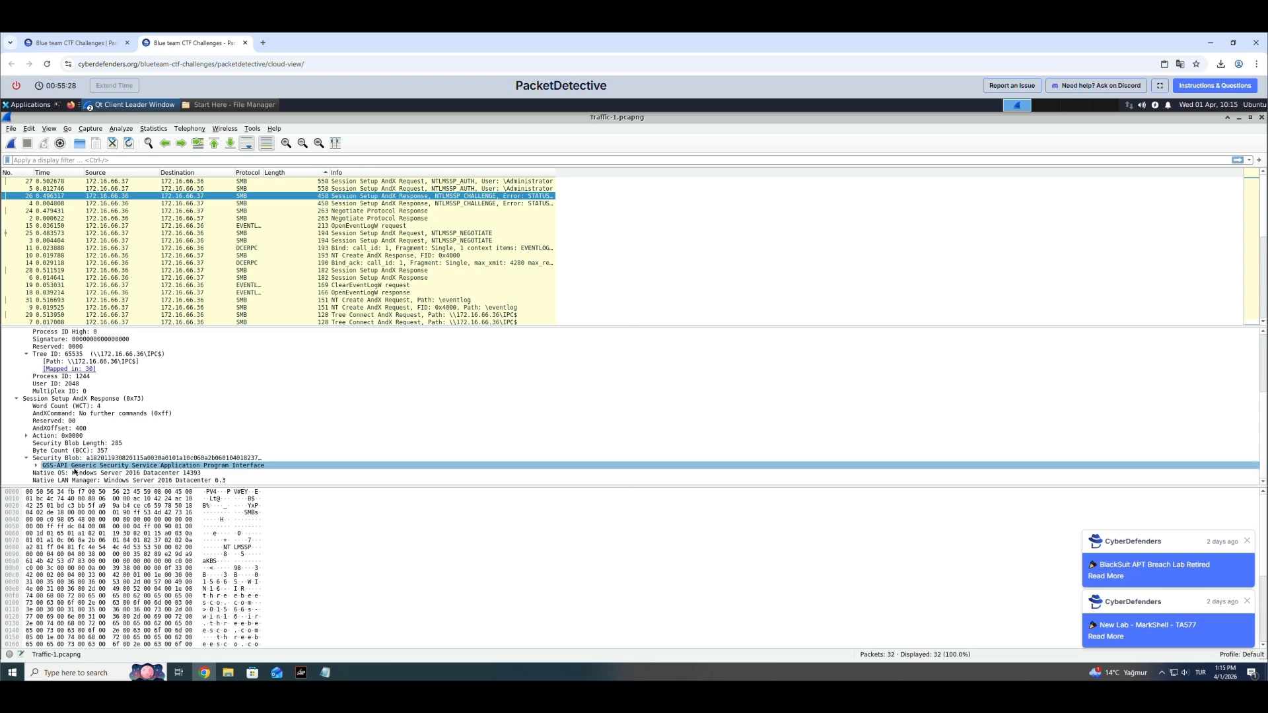
{"action": "left_click", "coordinate": [45, 473]}
{"action": "left_click", "coordinate": [36, 466]}
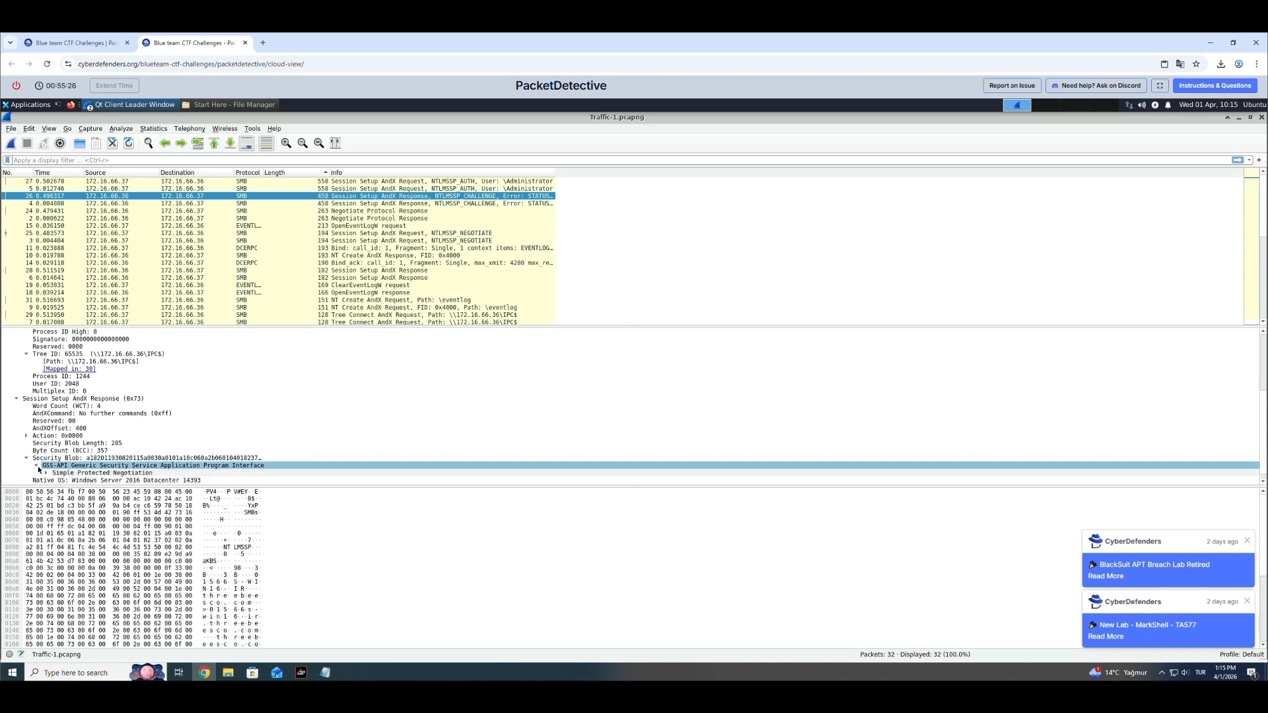
{"action": "left_click", "coordinate": [37, 466]}
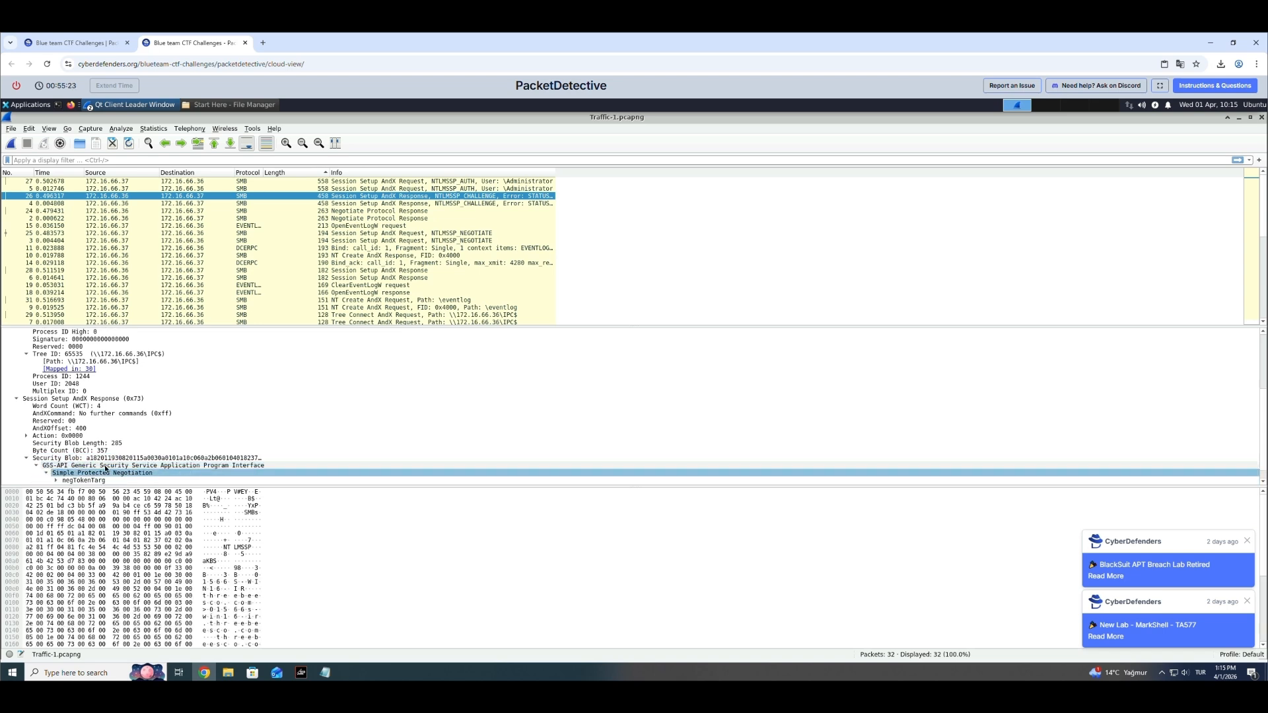
{"action": "left_click", "coordinate": [123, 459]}
{"action": "scroll", "coordinate": [123, 460], "scroll_direction": "down", "scroll_amount": 1}
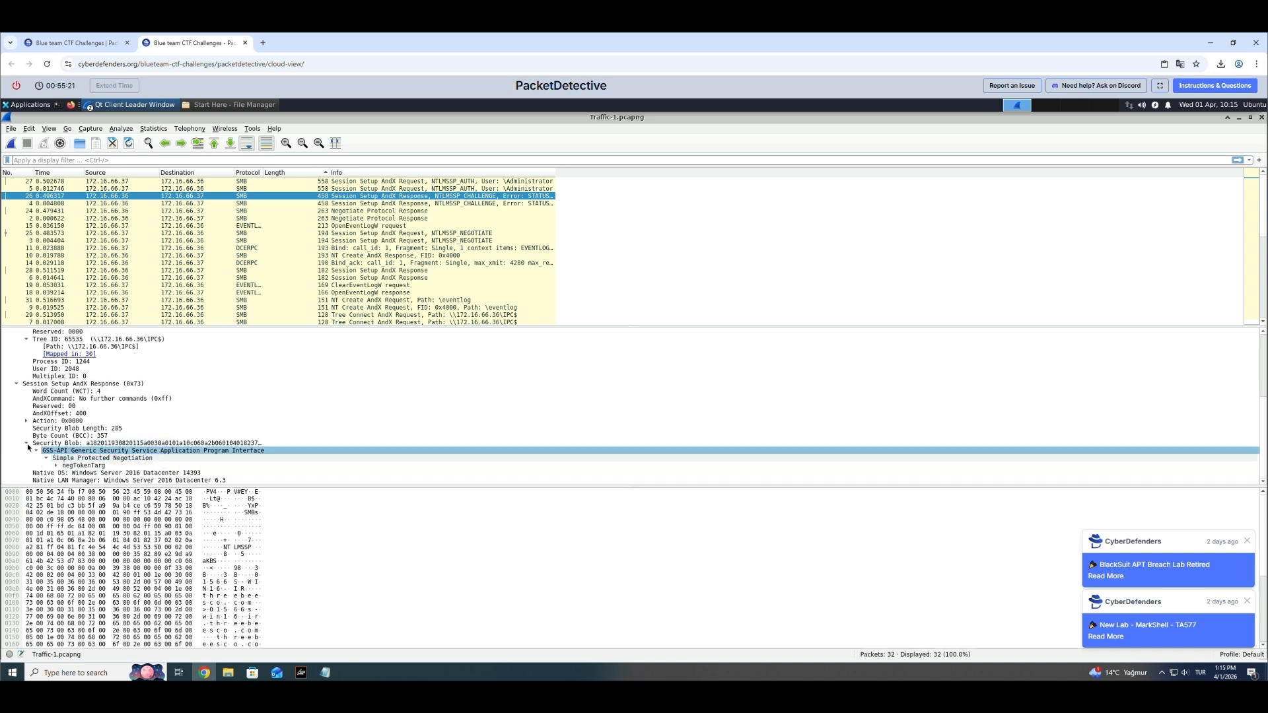
Step: Collapse packet 26's Security Blob and review its Session Setup AndX Response and SMB Header fields
{"action": "left_click", "coordinate": [27, 444]}
{"action": "left_click", "coordinate": [129, 458]}
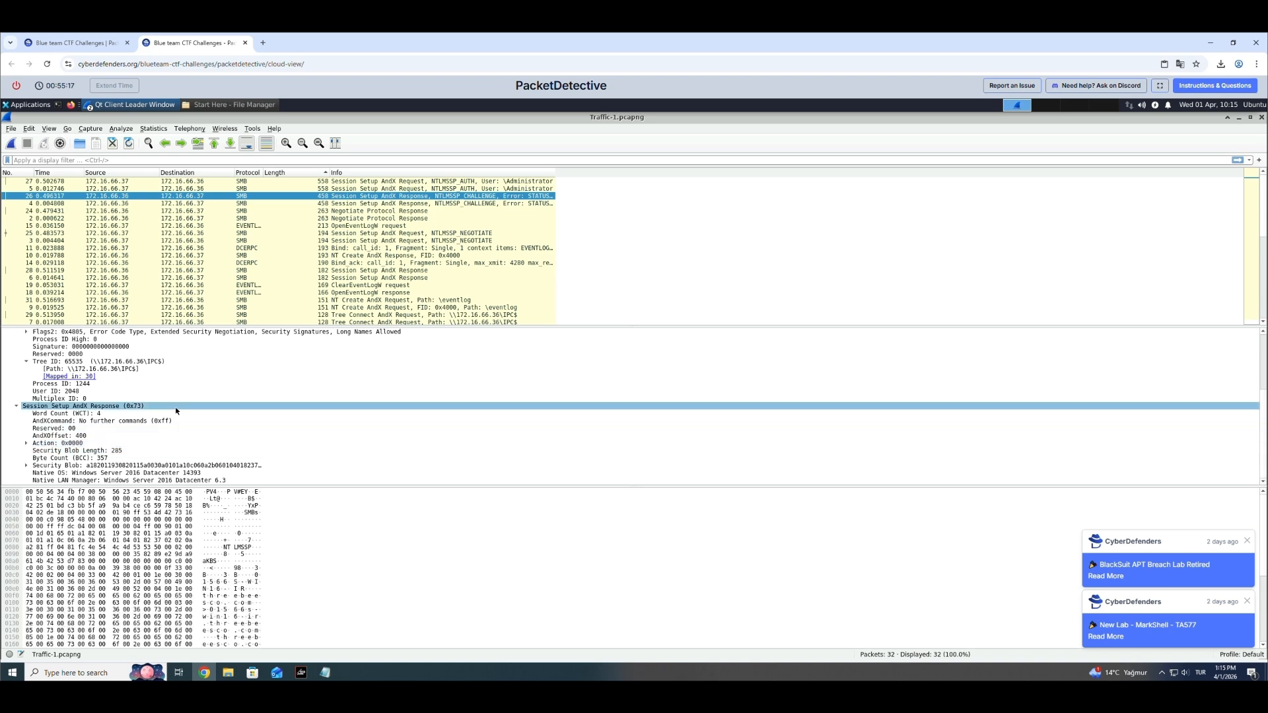
{"action": "scroll", "coordinate": [157, 427], "scroll_direction": "up", "scroll_amount": 1}
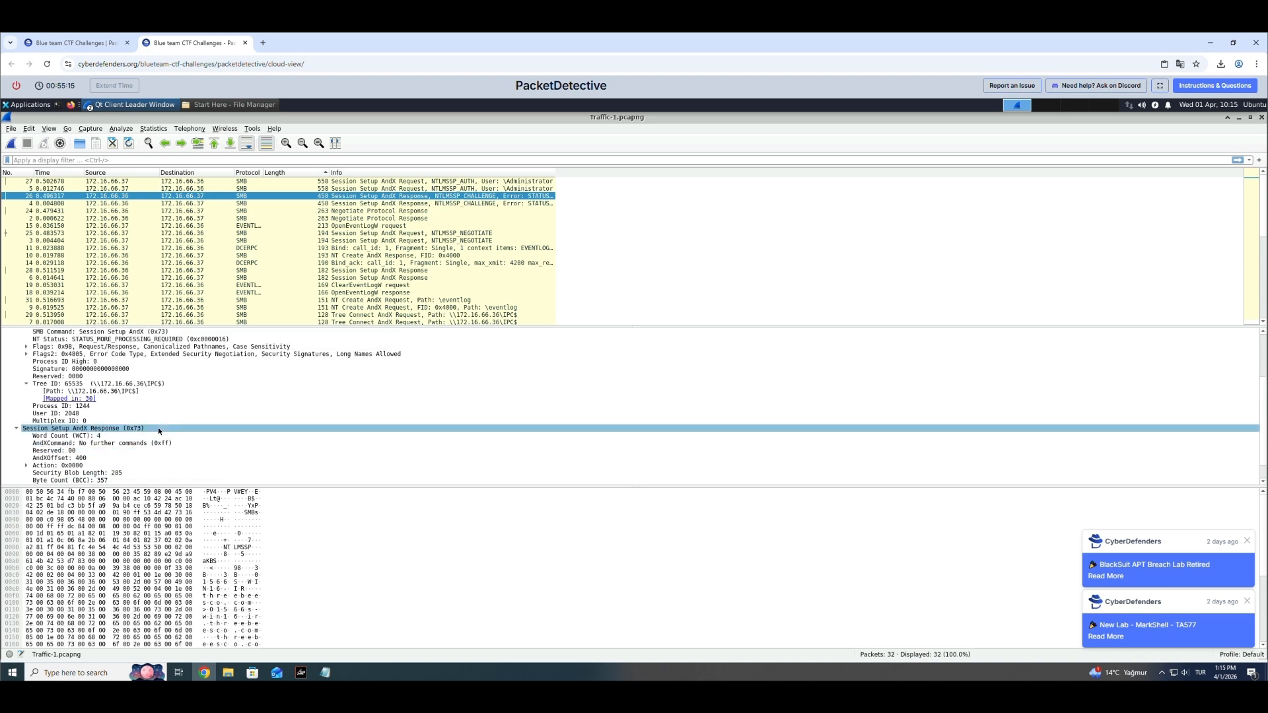
{"action": "scroll", "coordinate": [152, 421], "scroll_direction": "up", "scroll_amount": 1}
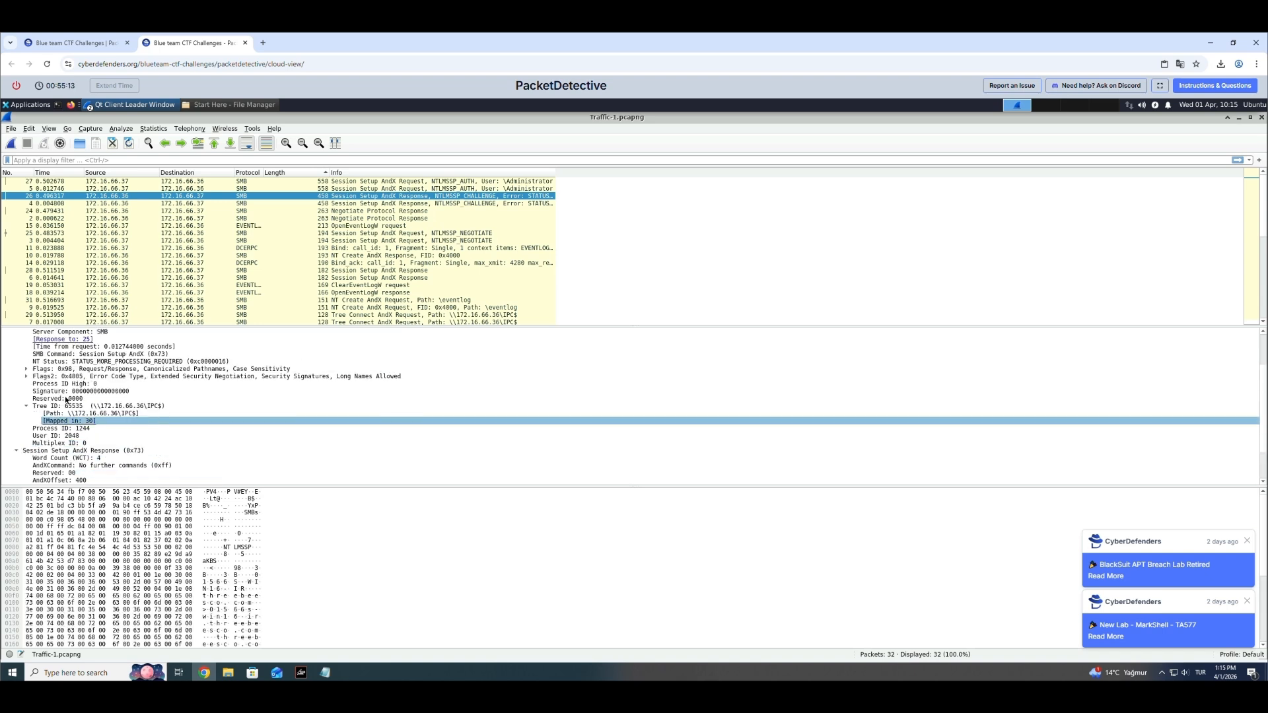
{"action": "scroll", "coordinate": [66, 406], "scroll_direction": "up", "scroll_amount": 2}
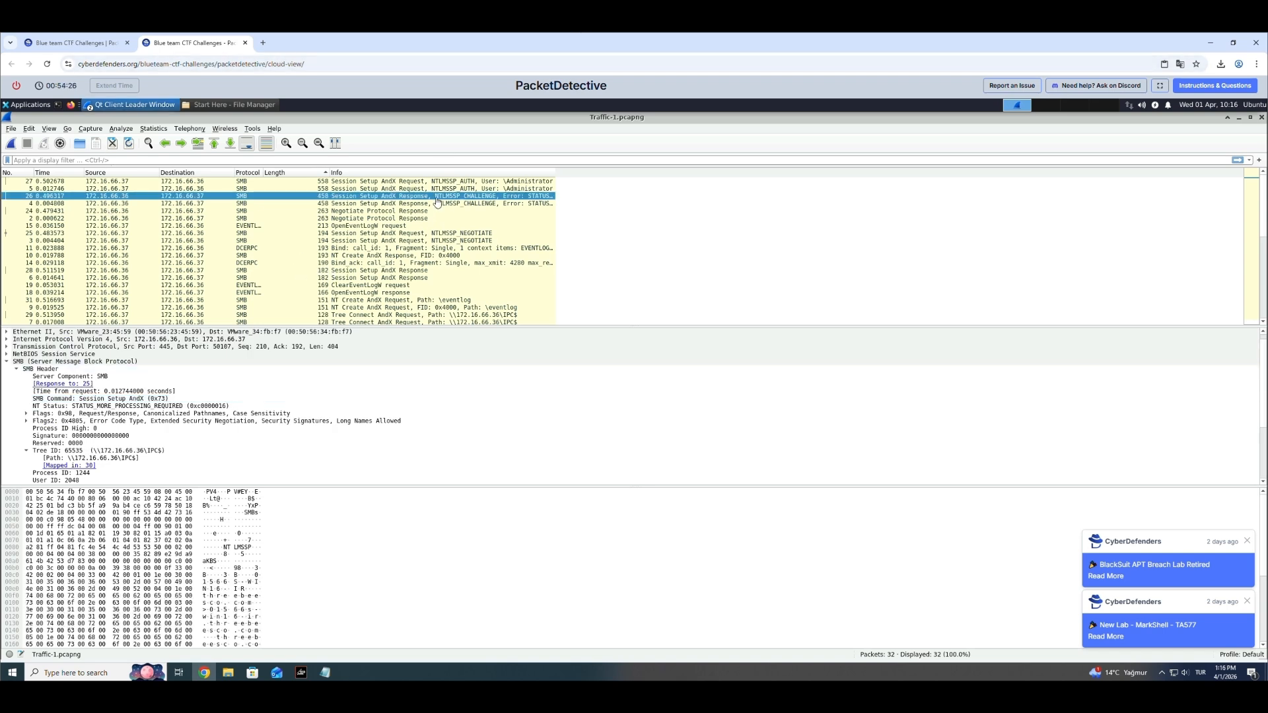
{"action": "left_click", "coordinate": [423, 205]}
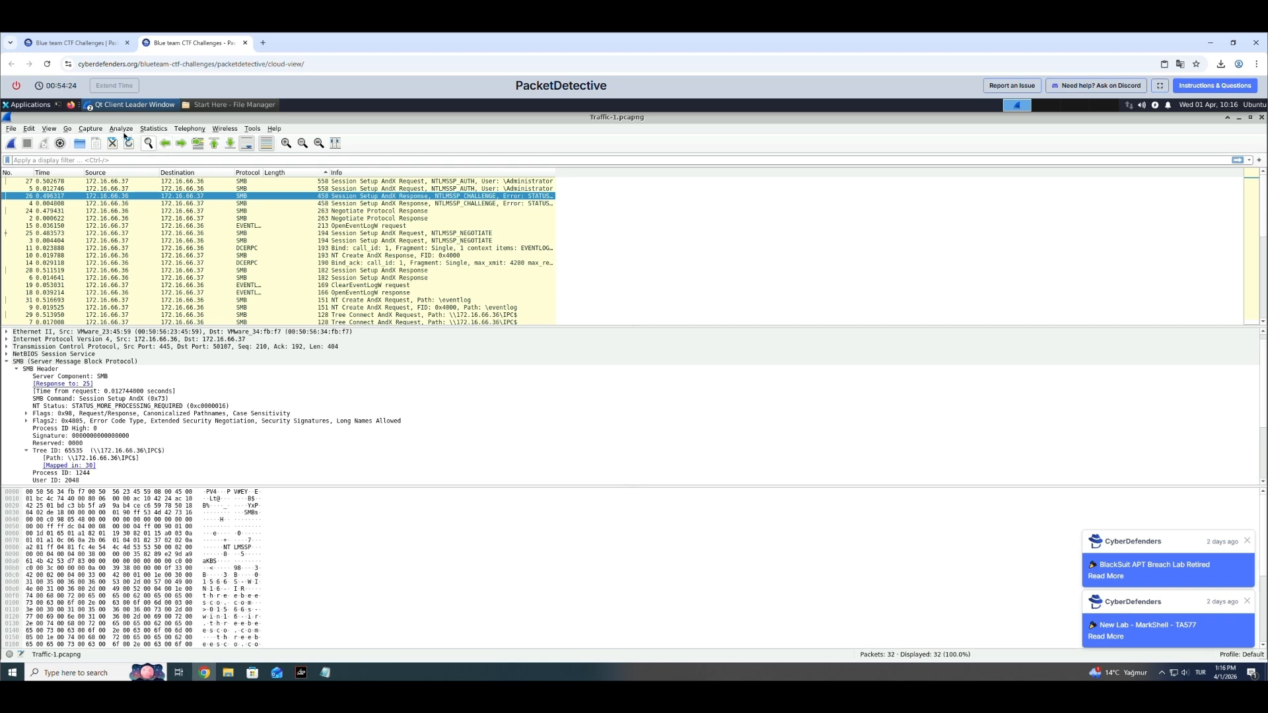
Step: Open the Protocol Hierarchy statistics for the capture and check the byte count in the SMB row
{"action": "left_click", "coordinate": [158, 130]}
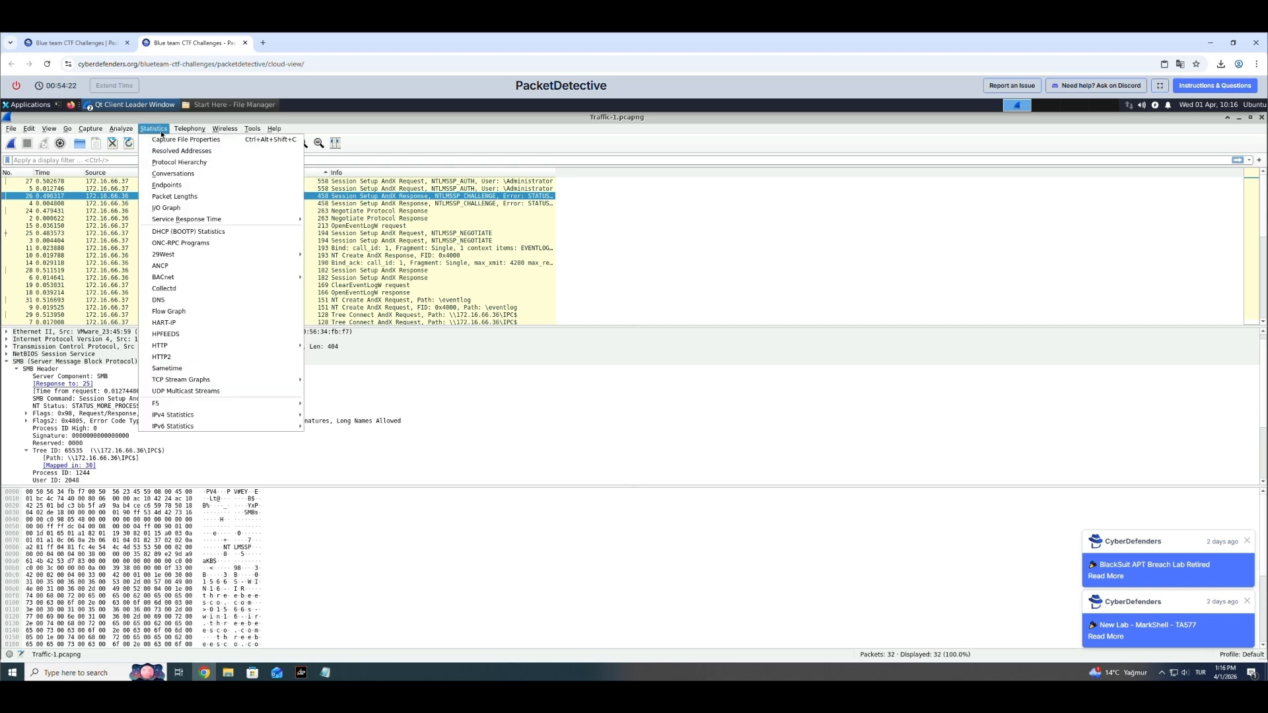
{"action": "left_click", "coordinate": [178, 162]}
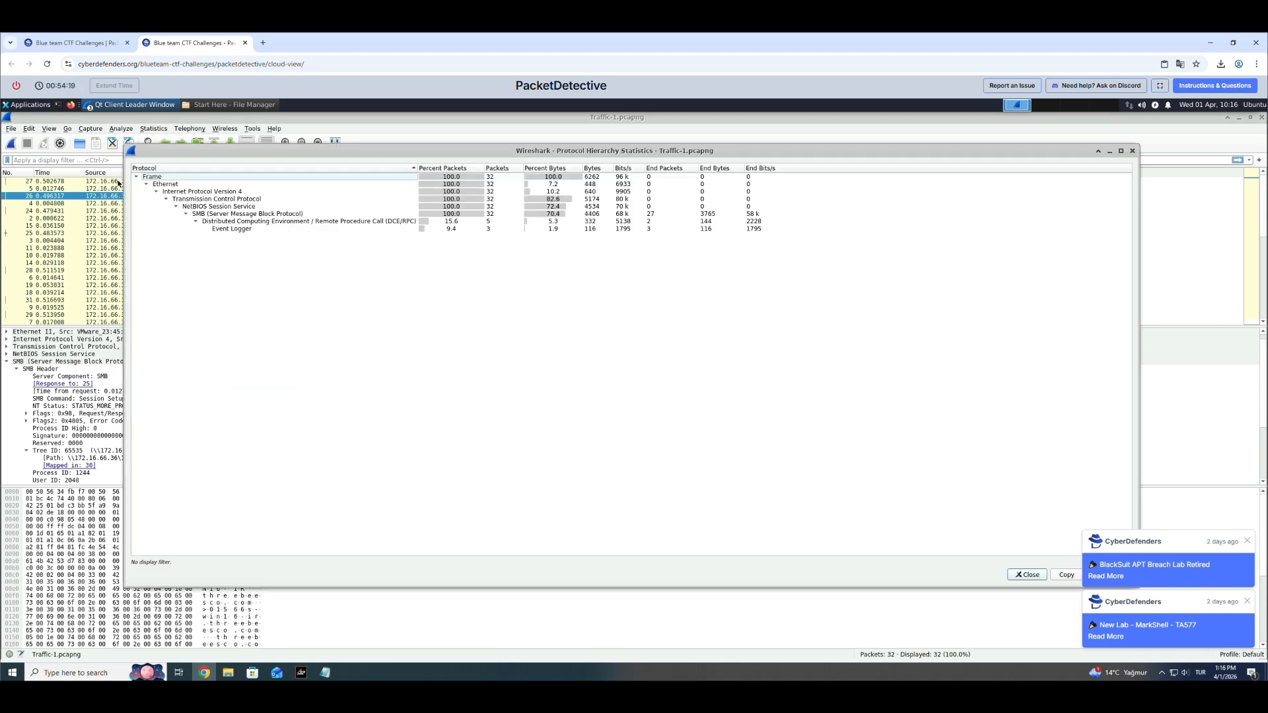
{"action": "left_click", "coordinate": [217, 214]}
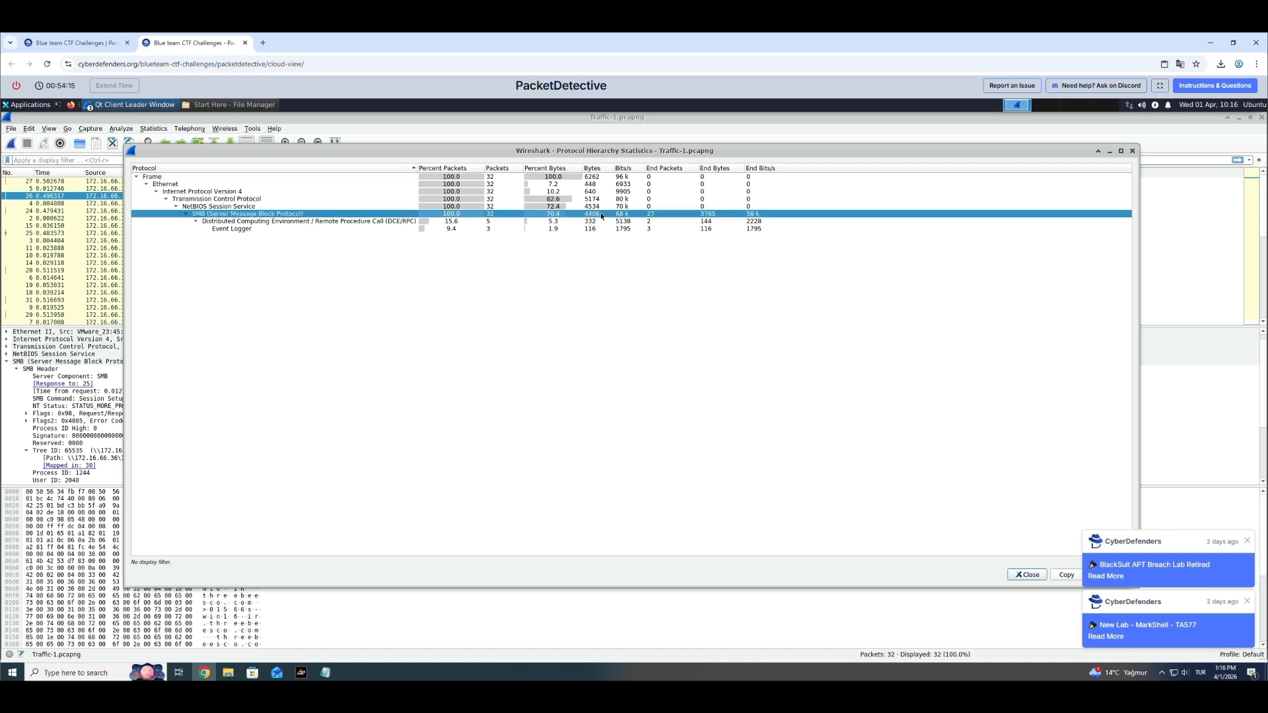
Step: Submit 4406 as the answer to Q1 on the lab page
{"action": "left_click", "coordinate": [57, 45]}
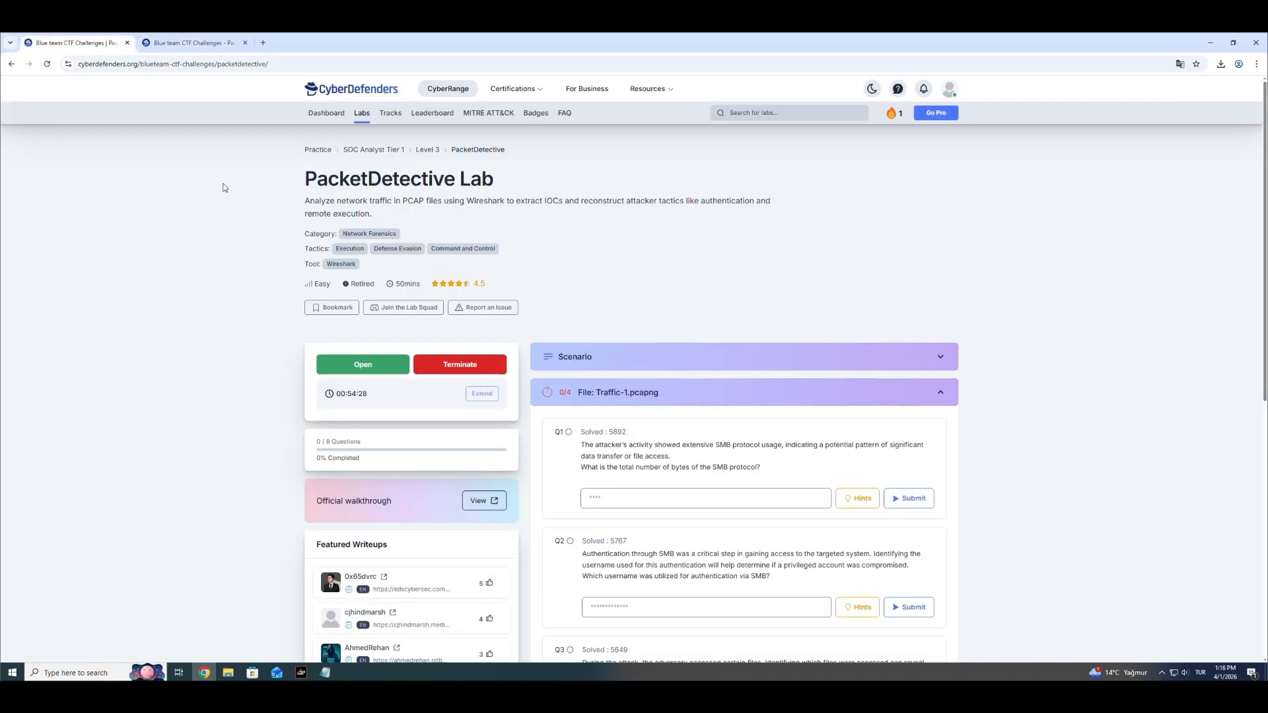
{"action": "left_click", "coordinate": [664, 500]}
{"action": "type", "text": "4406"}
{"action": "key", "text": "Return"}
Step: Read Q2 about the SMB authentication username, and close the Protocol Hierarchy Statistics window in the capture
{"action": "scroll", "coordinate": [751, 509], "scroll_direction": "down", "scroll_amount": 1}
{"action": "scroll", "coordinate": [746, 504], "scroll_direction": "down", "scroll_amount": 2}
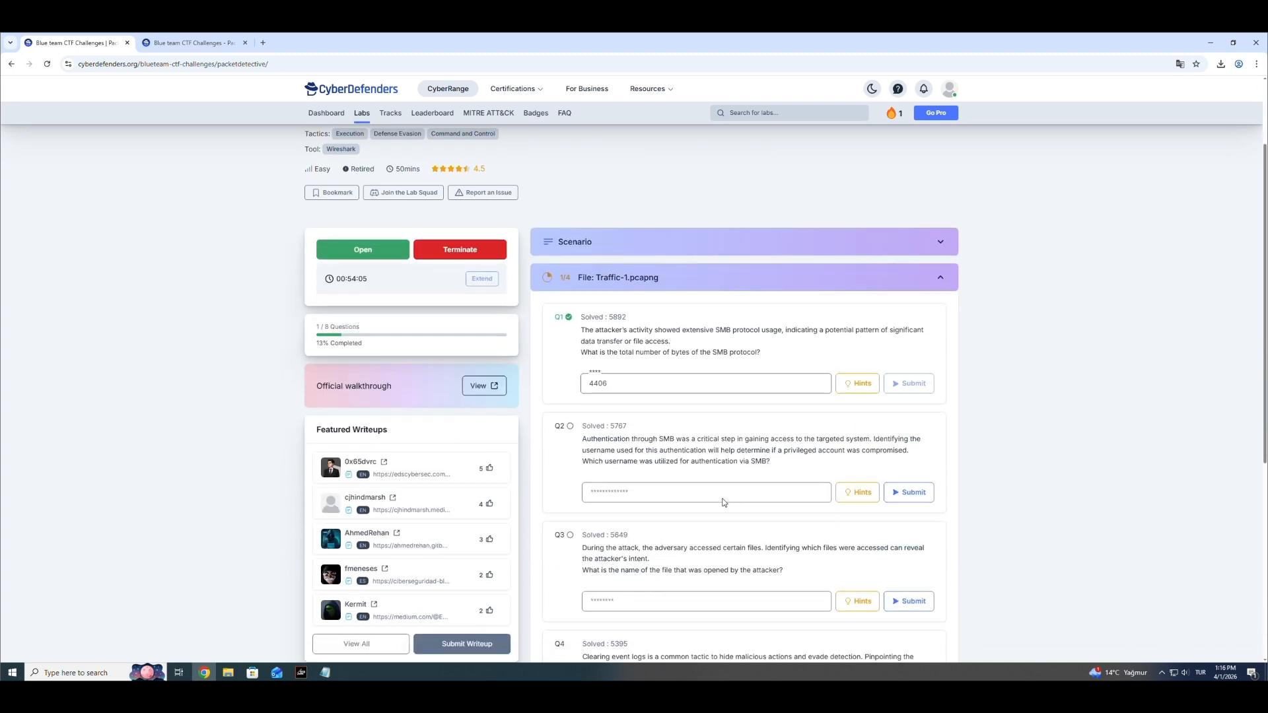
{"action": "left_click_drag", "start_coordinate": [582, 406], "coordinate": [905, 430]}
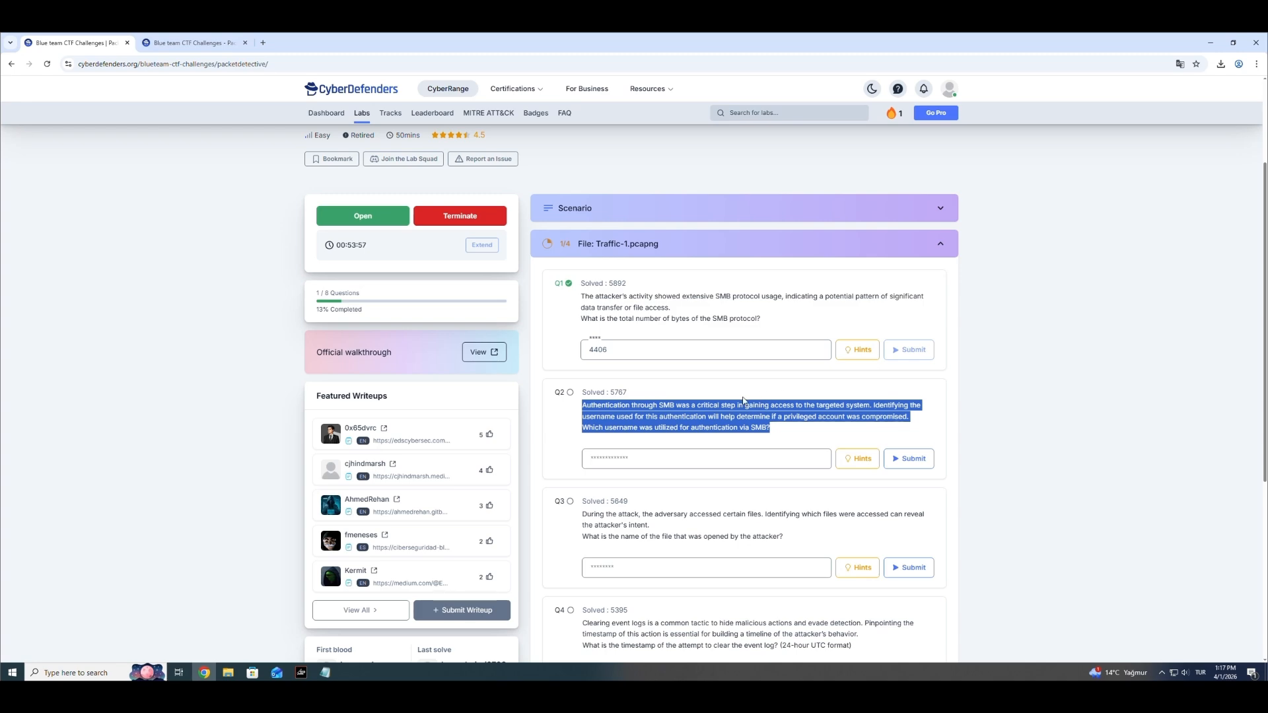
{"action": "left_click", "coordinate": [192, 42]}
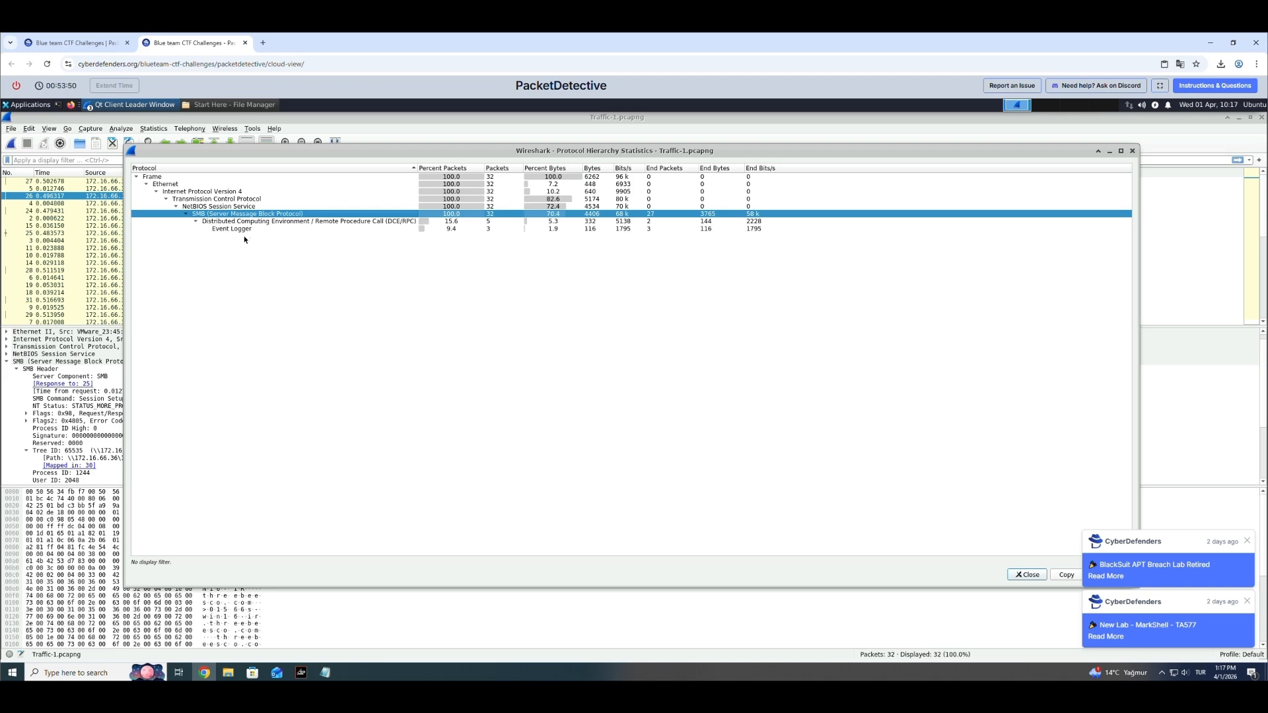
{"action": "left_click", "coordinate": [1132, 151]}
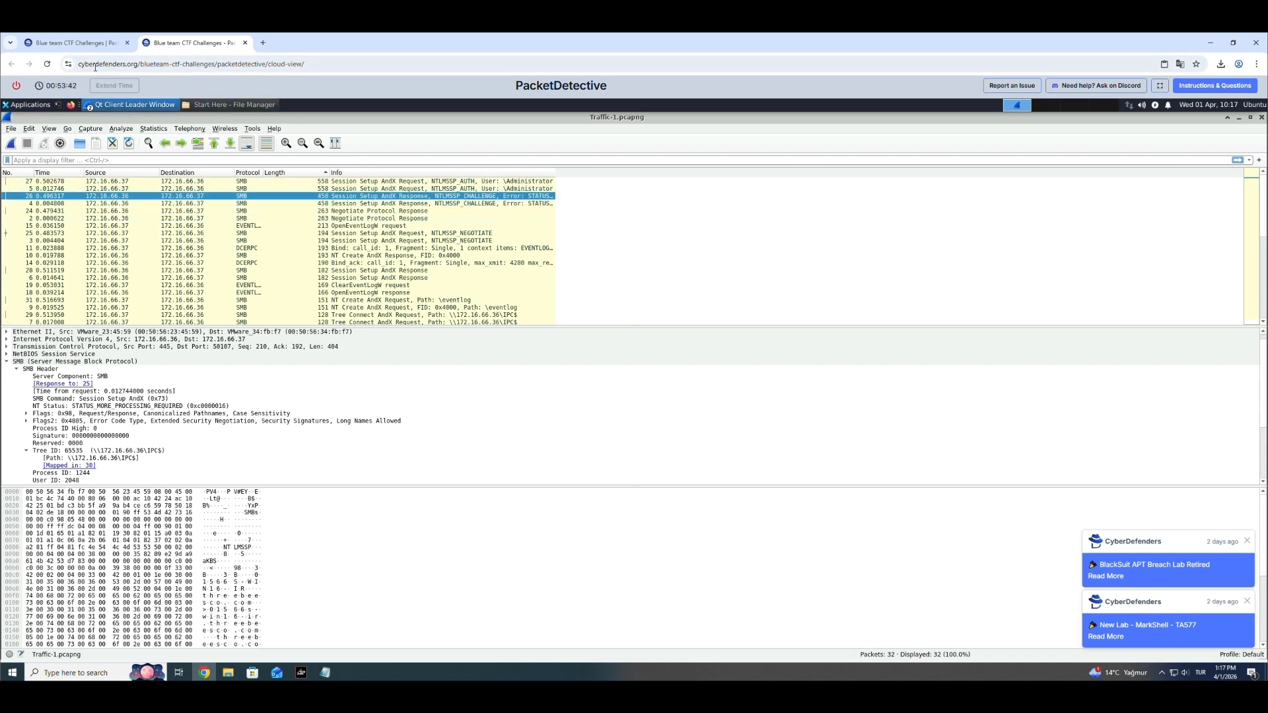
Step: Submit Administrator as the answer to Q2 on the lab page
{"action": "left_click", "coordinate": [73, 43]}
{"action": "left_click", "coordinate": [681, 460]}
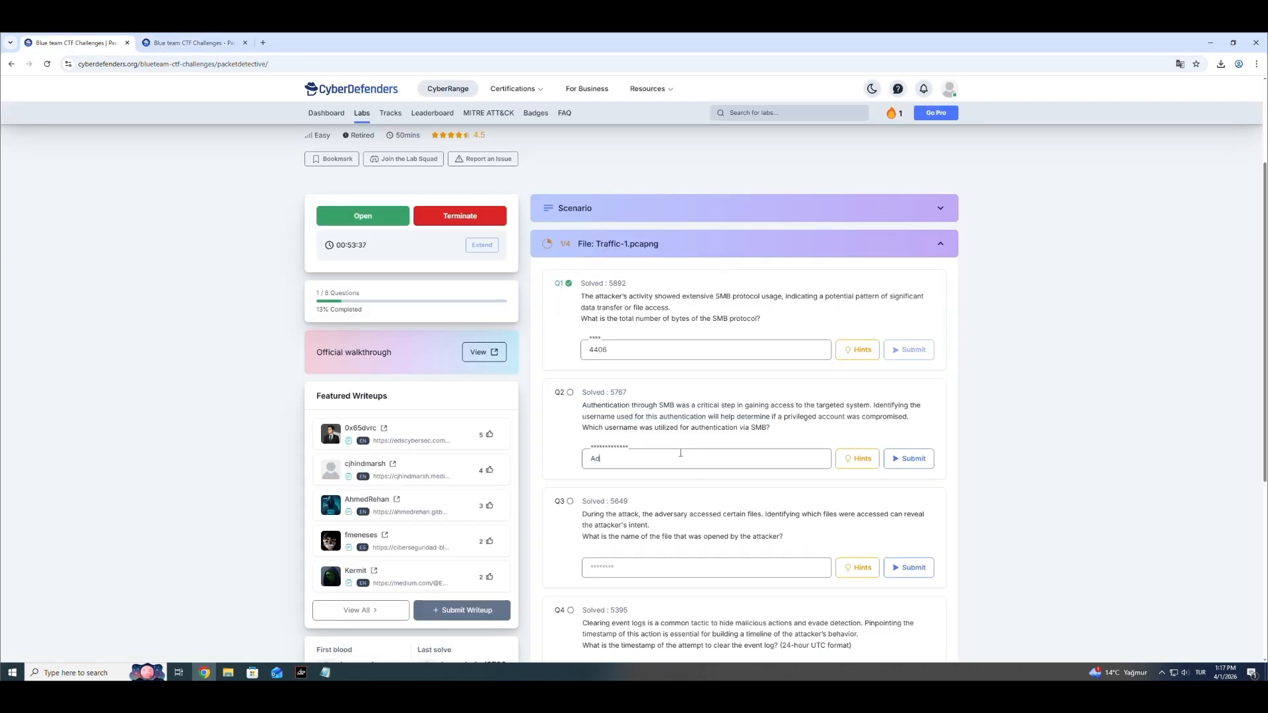
{"action": "type", "text": "Administrator"}
{"action": "key", "text": "Return"}
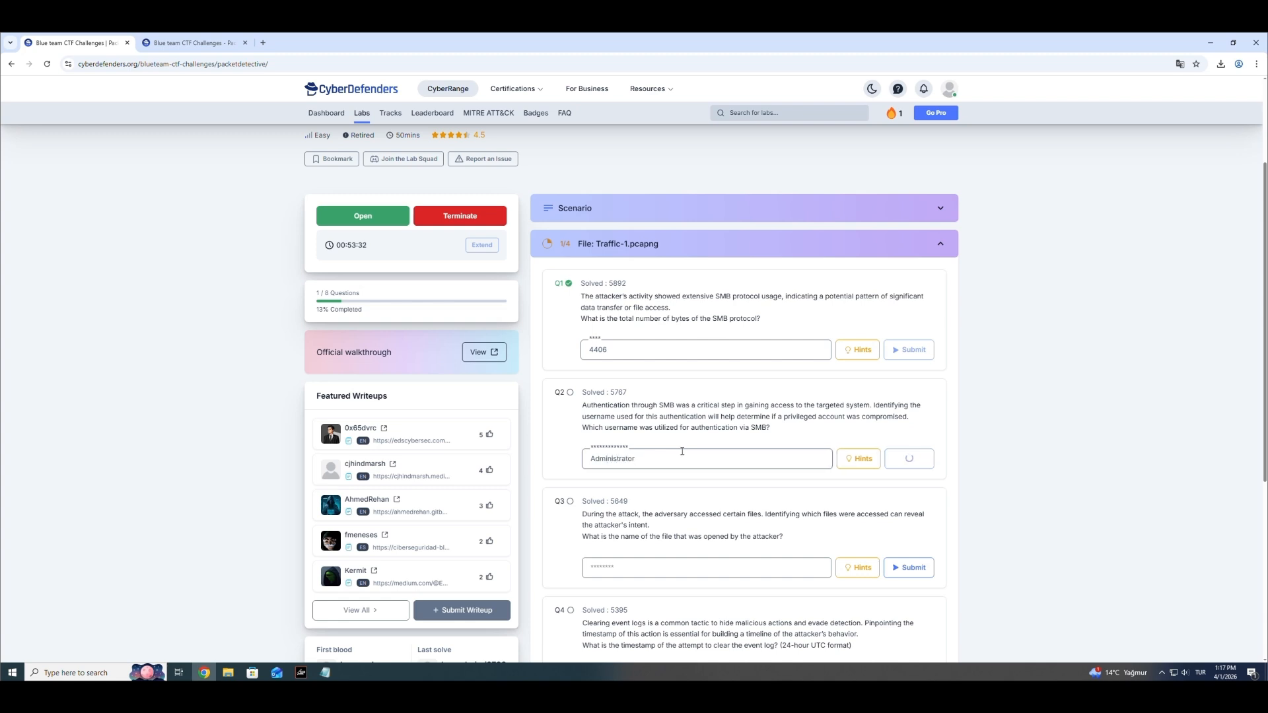
Step: Read Q3 about the name of the file opened by the attacker
{"action": "scroll", "coordinate": [661, 462], "scroll_direction": "down", "scroll_amount": 1}
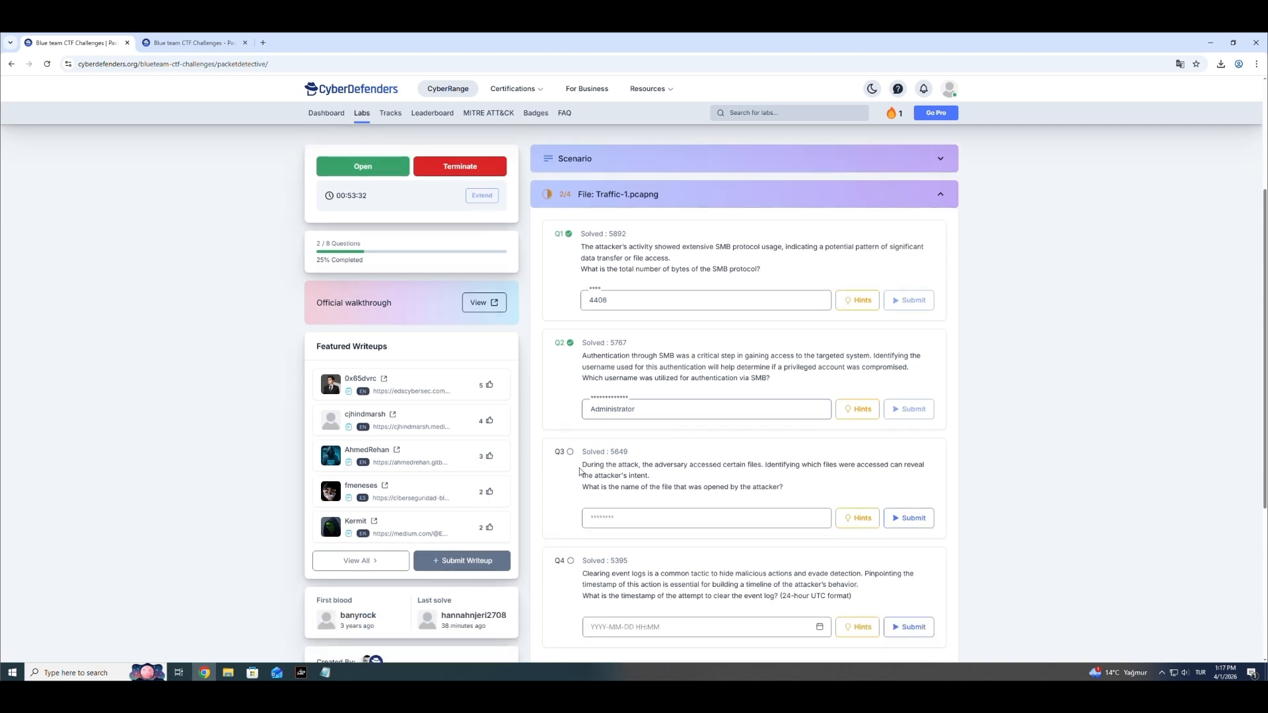
{"action": "scroll", "coordinate": [600, 473], "scroll_direction": "down", "scroll_amount": 2}
{"action": "left_click_drag", "start_coordinate": [581, 365], "coordinate": [708, 413]}
{"action": "left_click", "coordinate": [708, 414]}
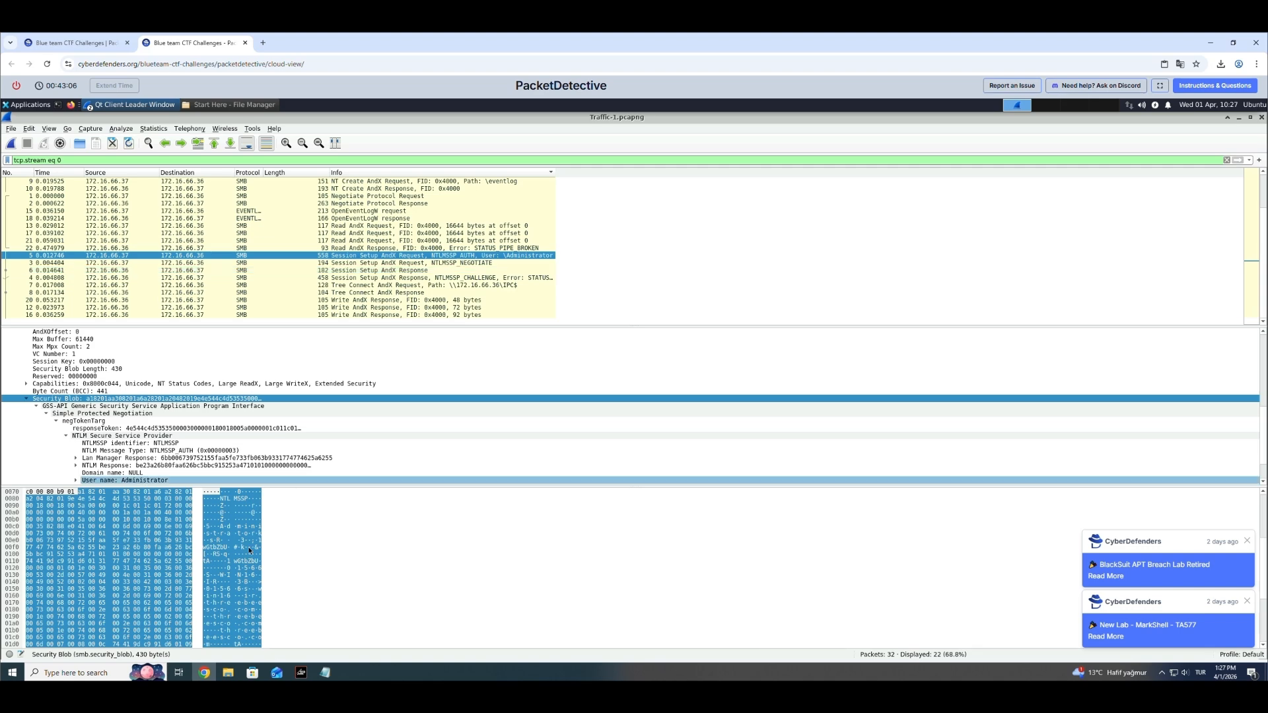
Step: Inspect packet 5's raw bytes and the NTLM Secure Service Provider fields in its Security Blob in the capture
{"action": "scroll", "coordinate": [249, 551], "scroll_direction": "down", "scroll_amount": 2}
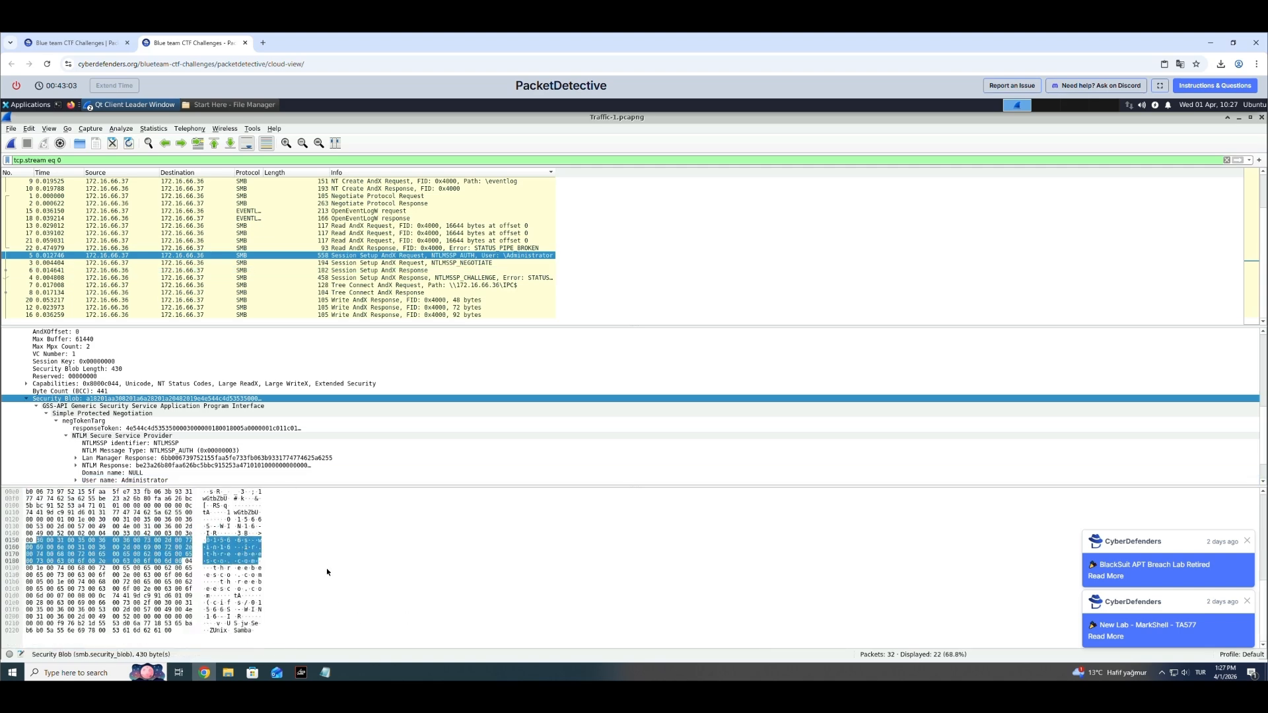
{"action": "scroll", "coordinate": [249, 537], "scroll_direction": "up", "scroll_amount": 5}
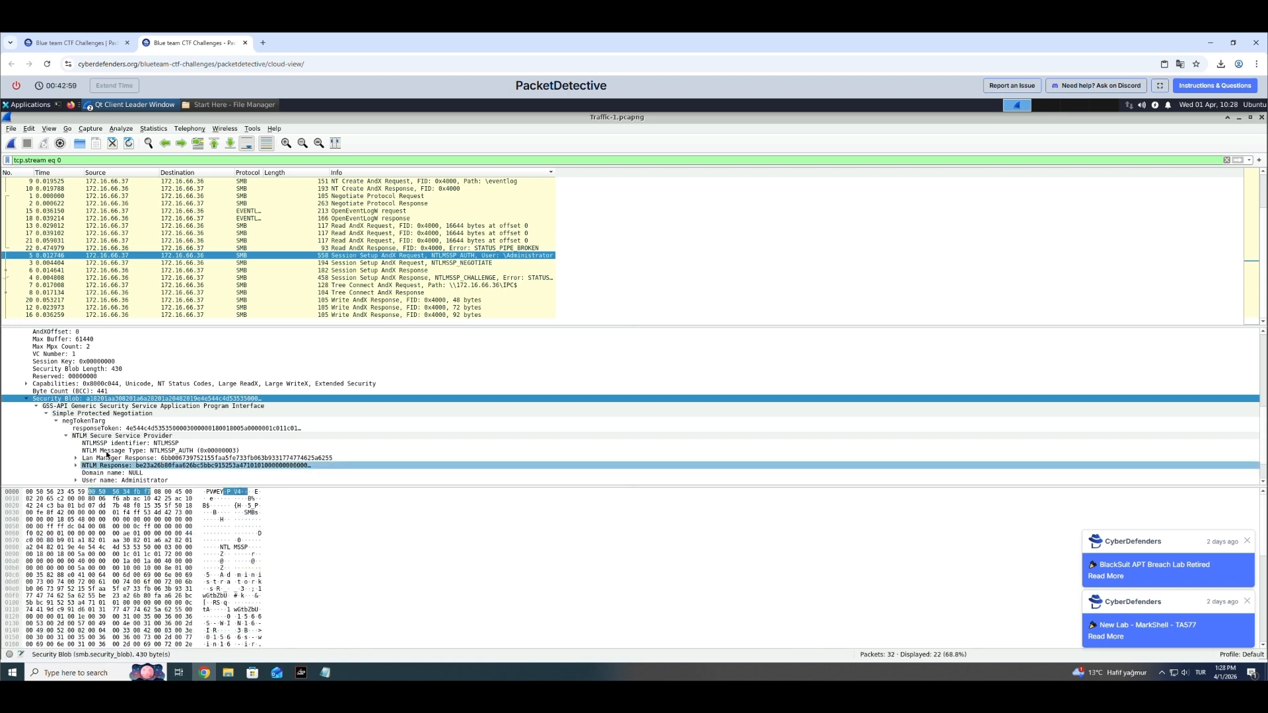
{"action": "scroll", "coordinate": [112, 444], "scroll_direction": "down", "scroll_amount": 1}
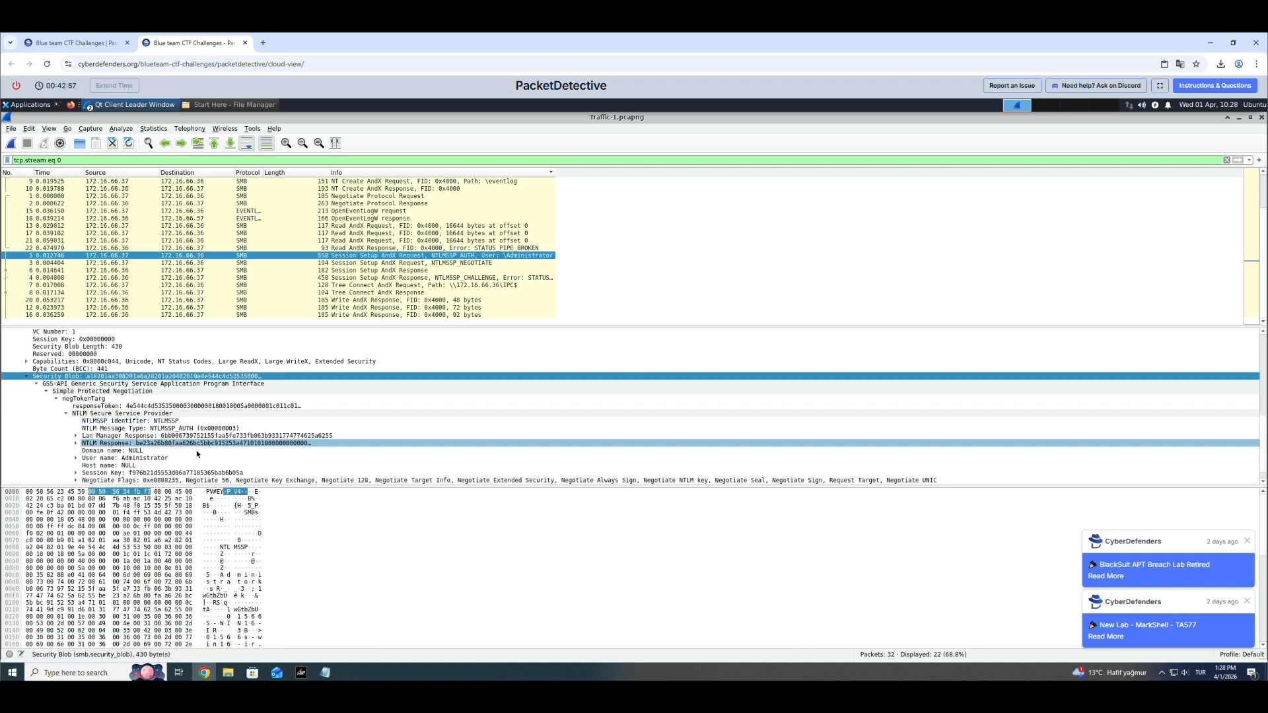
{"action": "scroll", "coordinate": [152, 474], "scroll_direction": "down", "scroll_amount": 1}
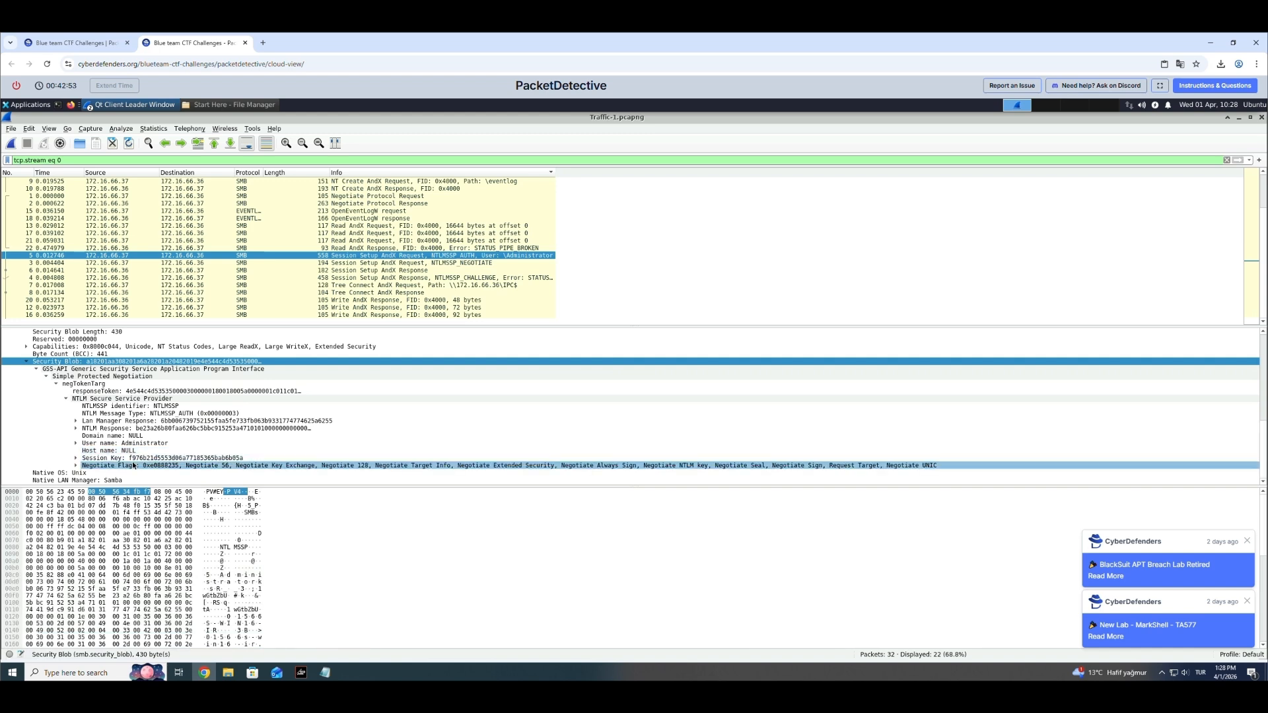
Step: Check the NTLM Response details of packet 5, and expand its User name and Session Key fields
{"action": "left_click", "coordinate": [76, 428]}
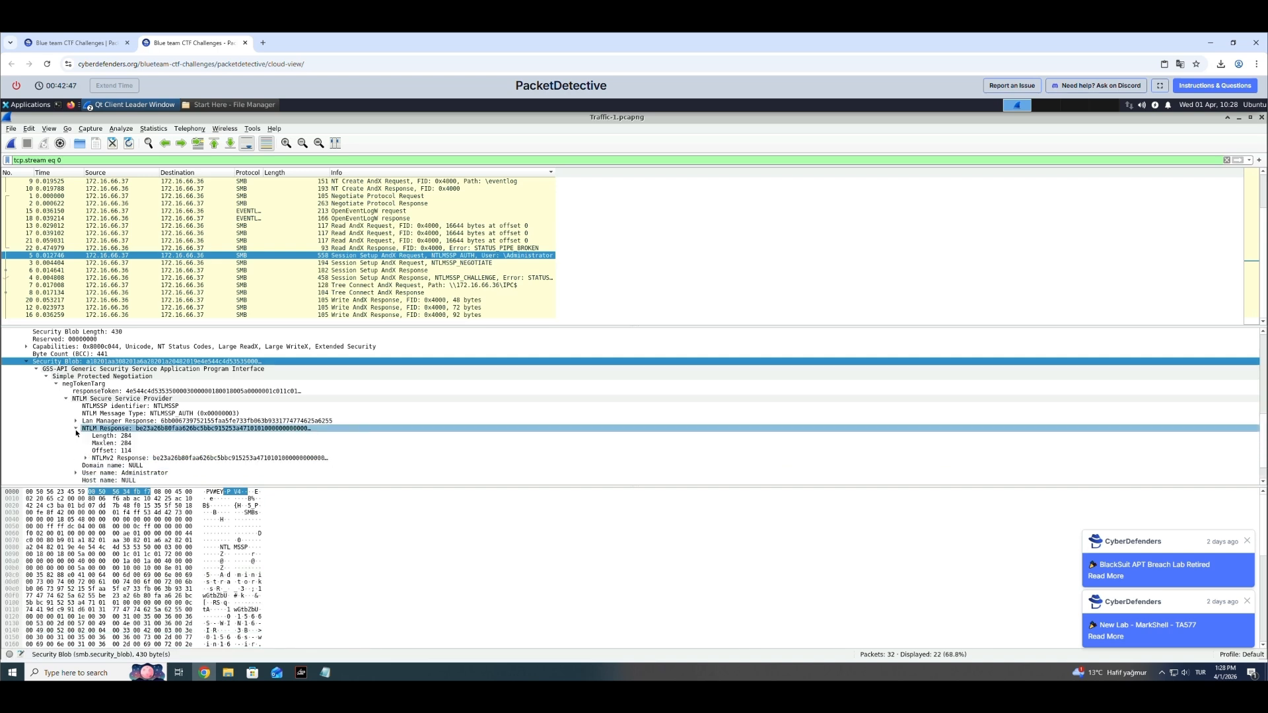
{"action": "left_click", "coordinate": [76, 429]}
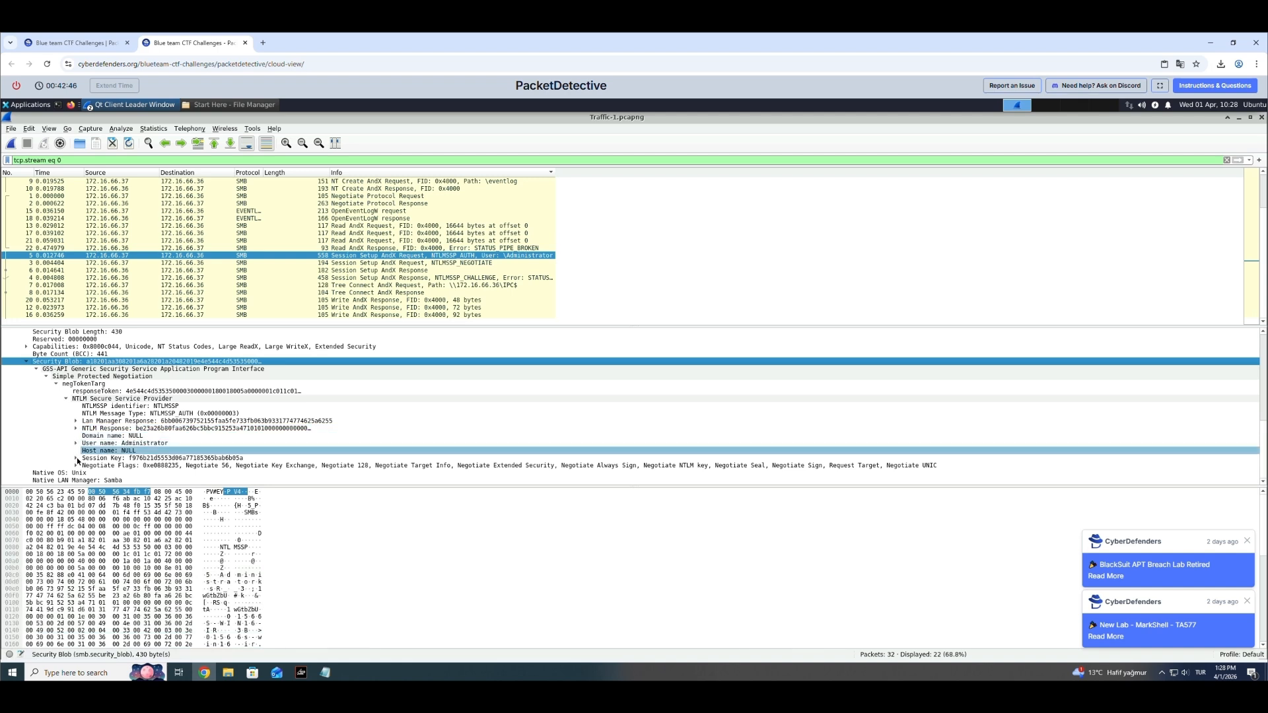
{"action": "left_click", "coordinate": [77, 444]}
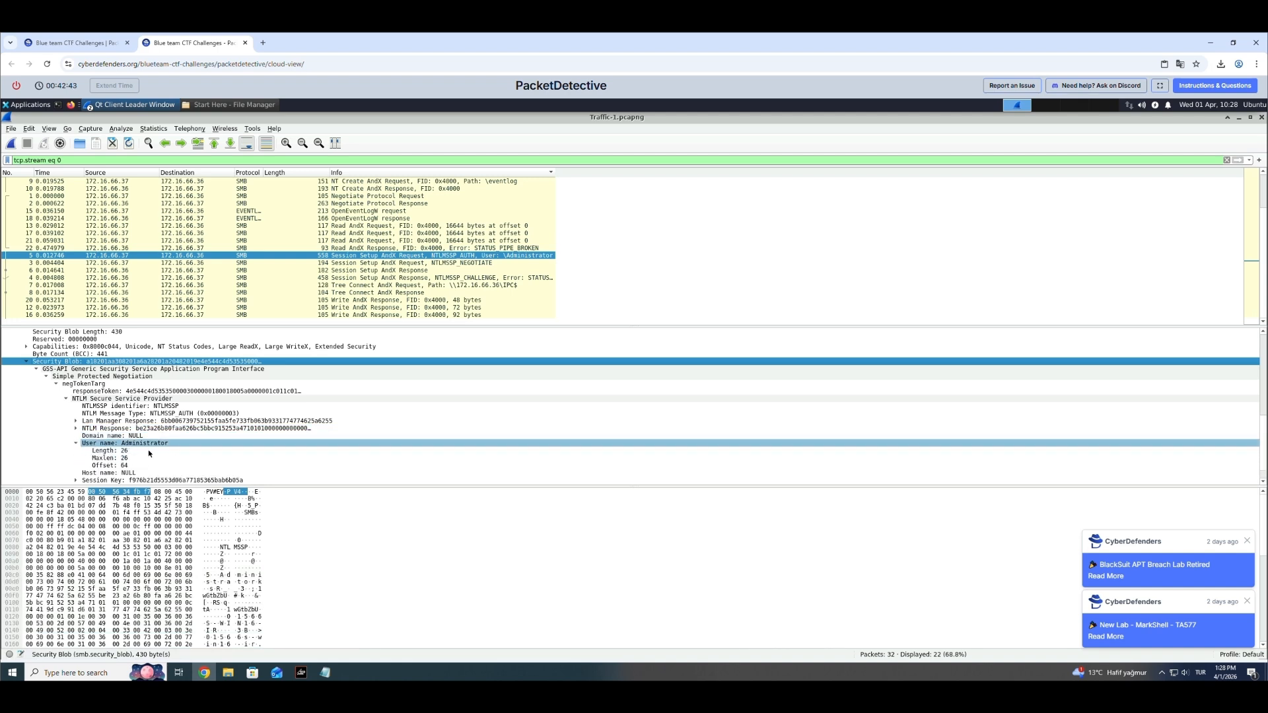
{"action": "scroll", "coordinate": [150, 453], "scroll_direction": "down", "scroll_amount": 1}
{"action": "left_click", "coordinate": [77, 458]}
{"action": "scroll", "coordinate": [189, 454], "scroll_direction": "down", "scroll_amount": 1}
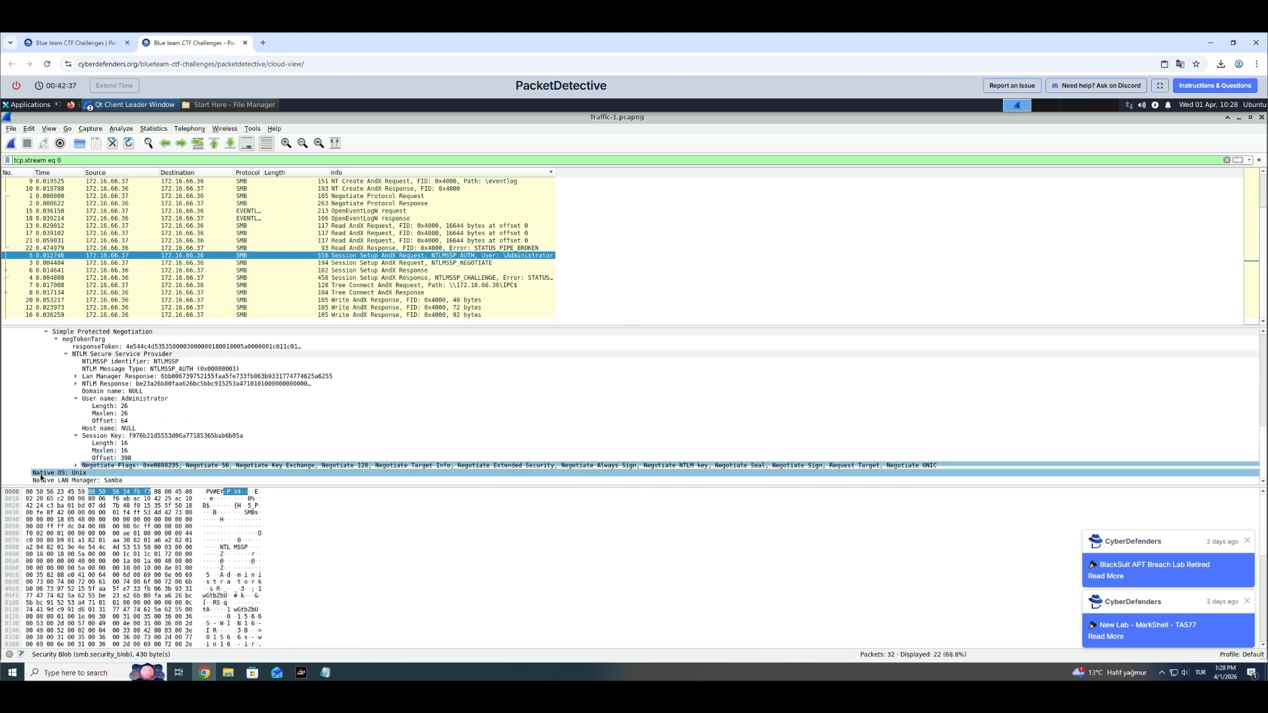
{"action": "key", "text": "alt+Tab"}
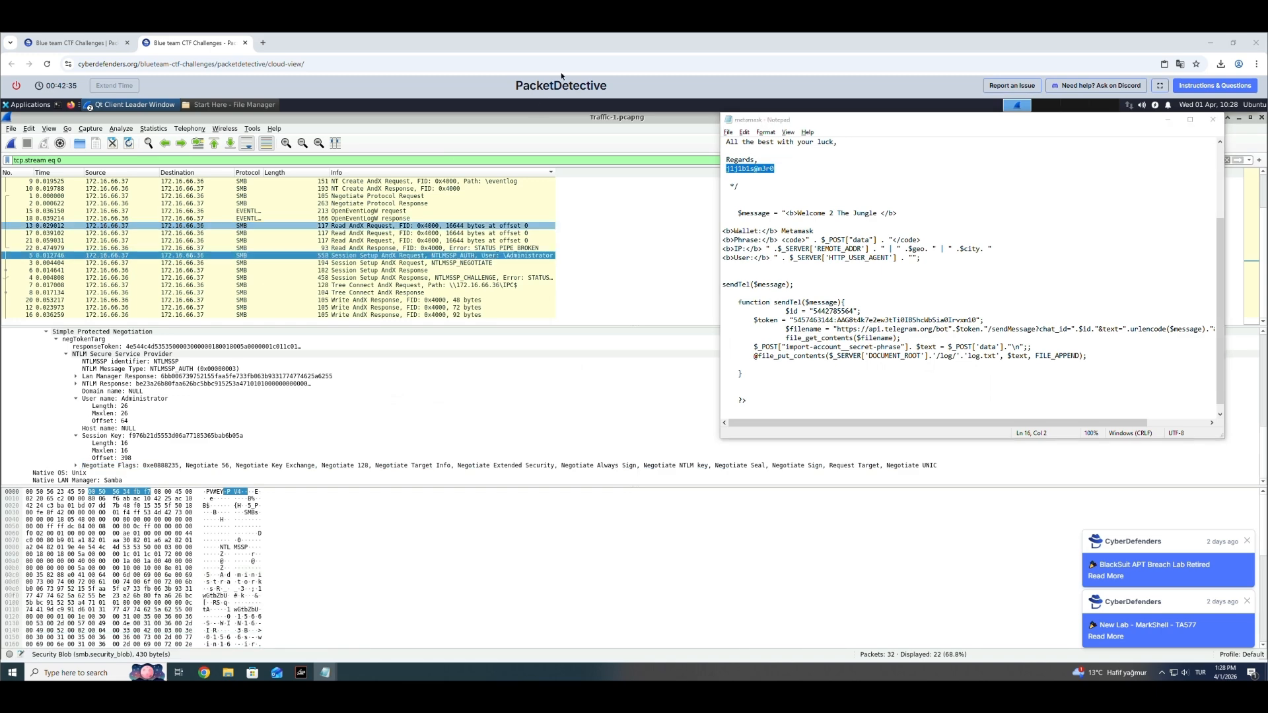
{"action": "key", "text": "alt+Tab"}
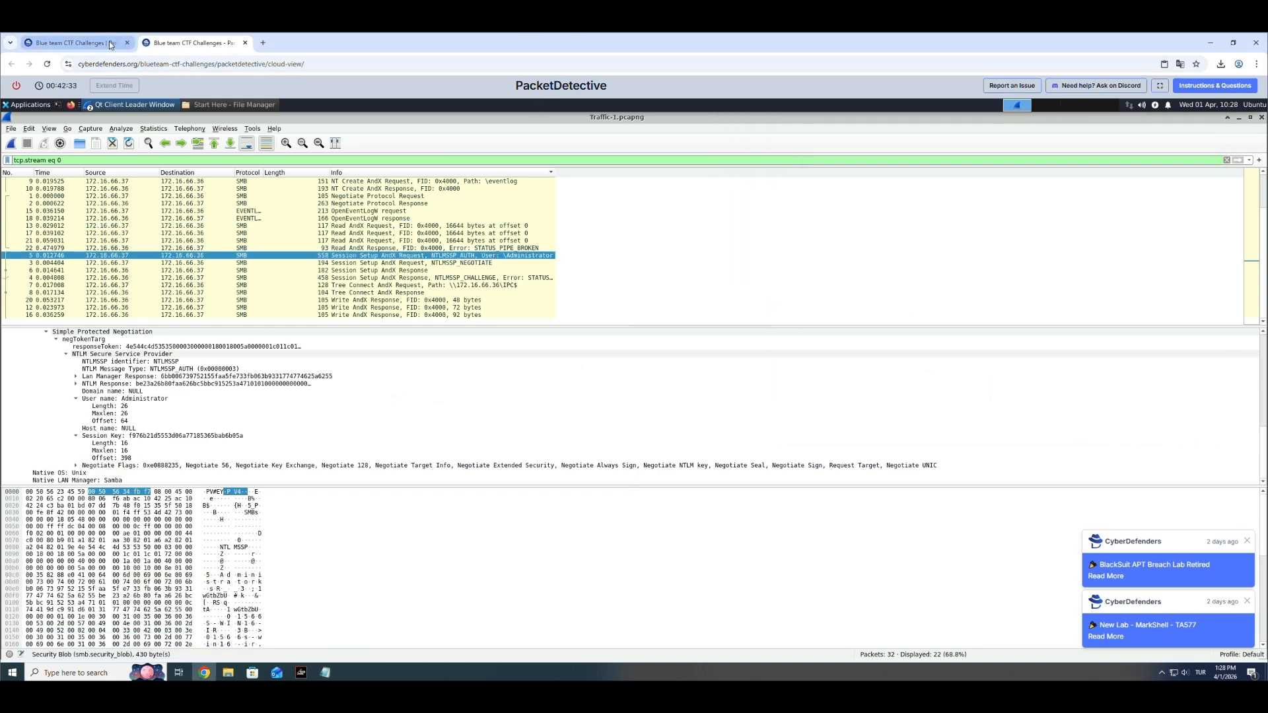
Step: Reread Q3 on the lab page, reveal its hint about exporting SMB objects, and hide the hint again
{"action": "left_click", "coordinate": [73, 42]}
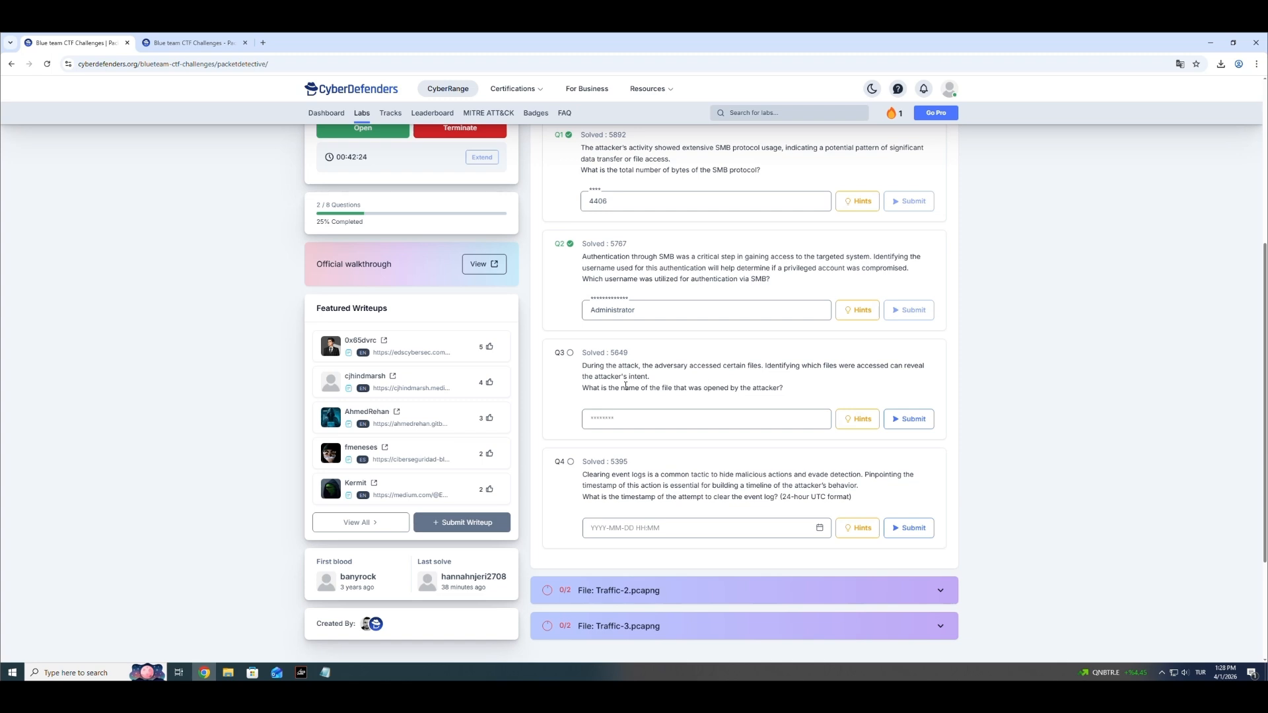
{"action": "left_click_drag", "start_coordinate": [599, 390], "coordinate": [766, 390]}
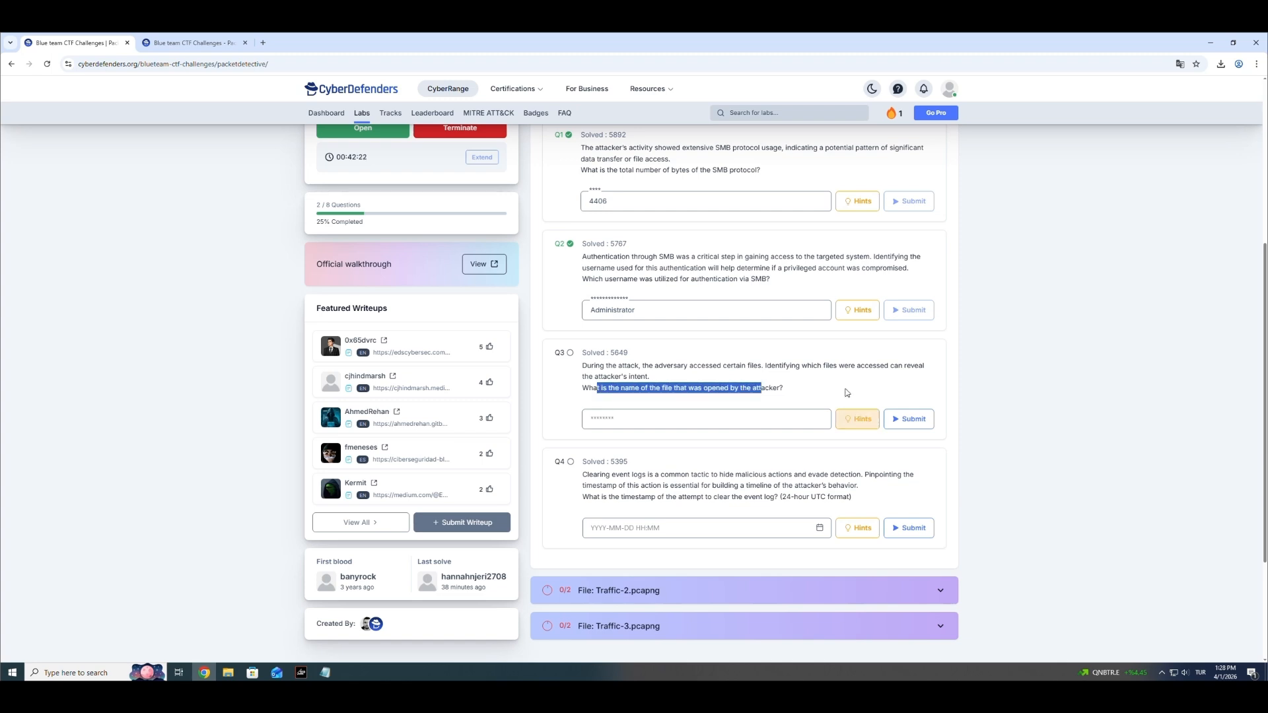
{"action": "left_click", "coordinate": [857, 423]}
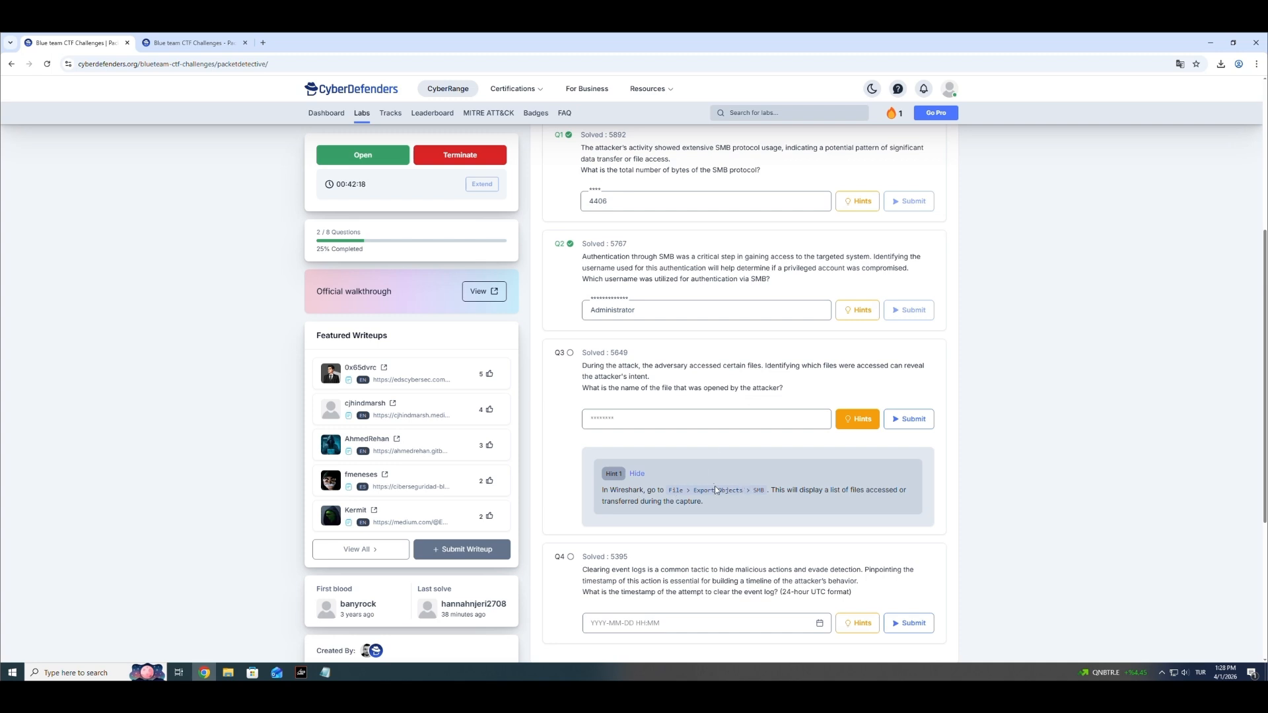
{"action": "left_click_drag", "start_coordinate": [673, 491], "coordinate": [770, 489]}
{"action": "left_click", "coordinate": [848, 421]}
Step: Open the SMB export object list for Traffic-1.pcapng in Wireshark and select the packet 11 entry to check its filename
{"action": "left_click", "coordinate": [186, 41]}
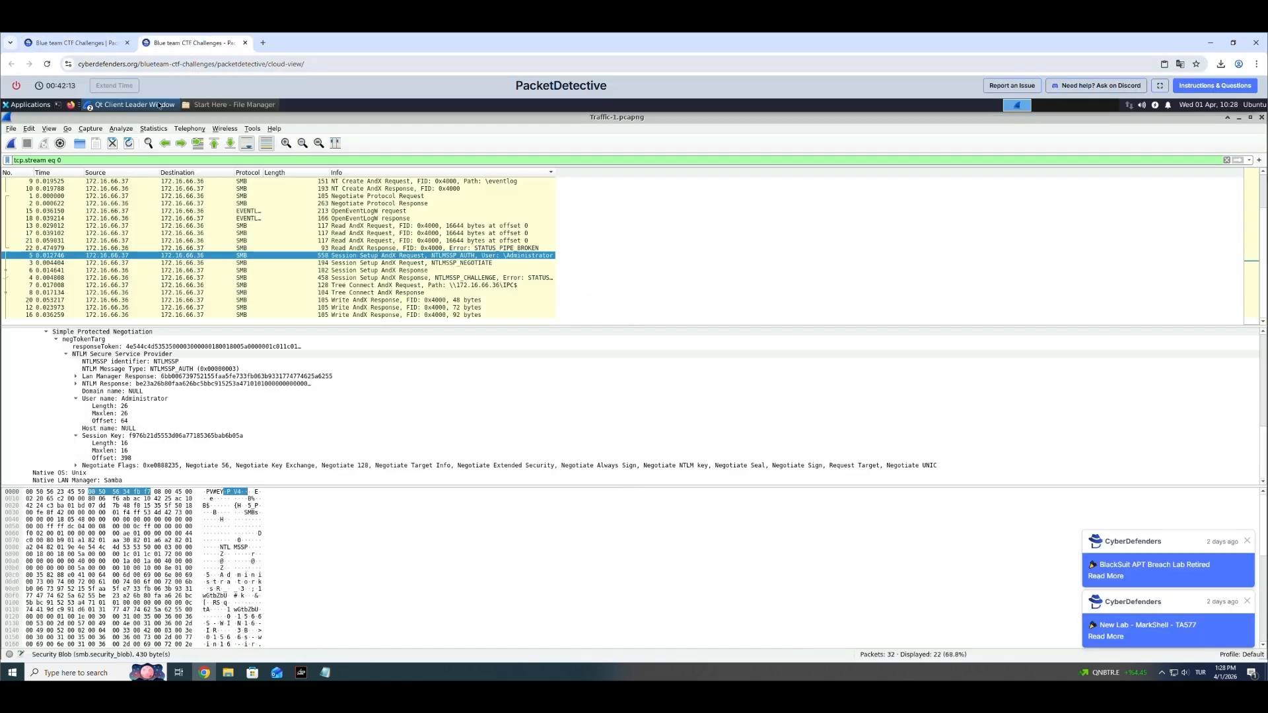
{"action": "left_click", "coordinate": [12, 129]}
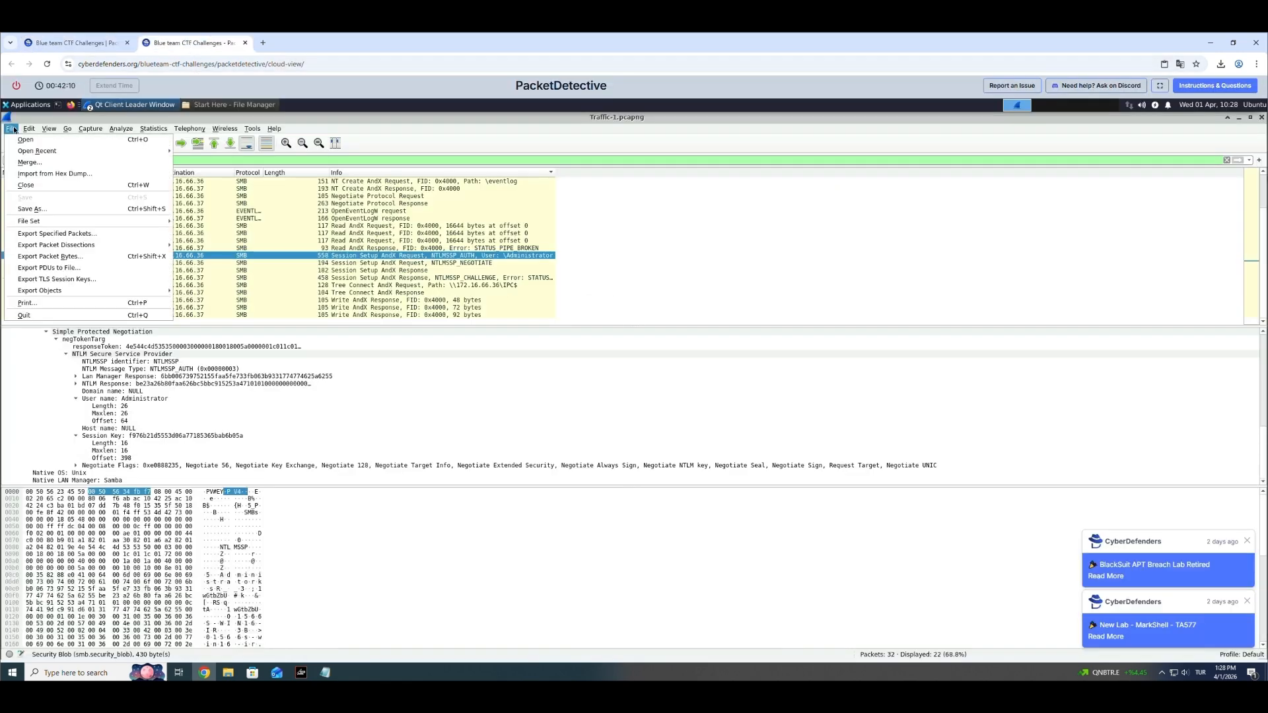
{"action": "mouse_move", "coordinate": [76, 295]}
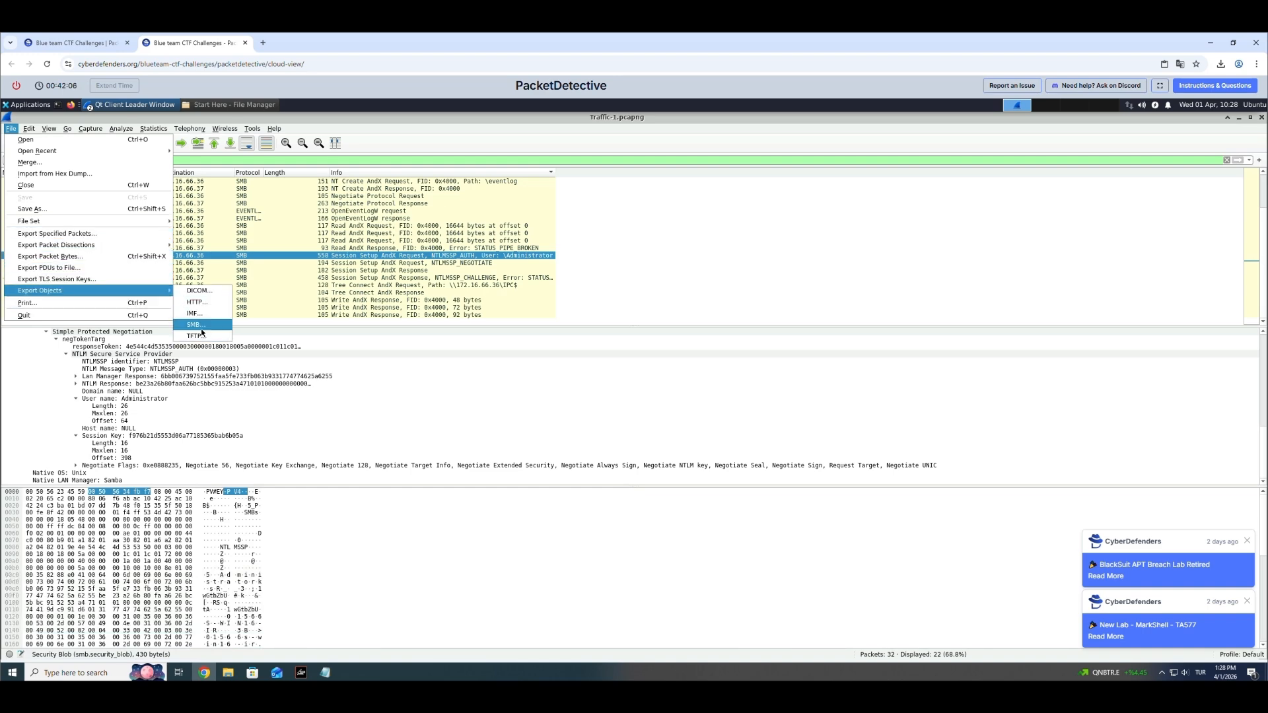
{"action": "left_click", "coordinate": [202, 327]}
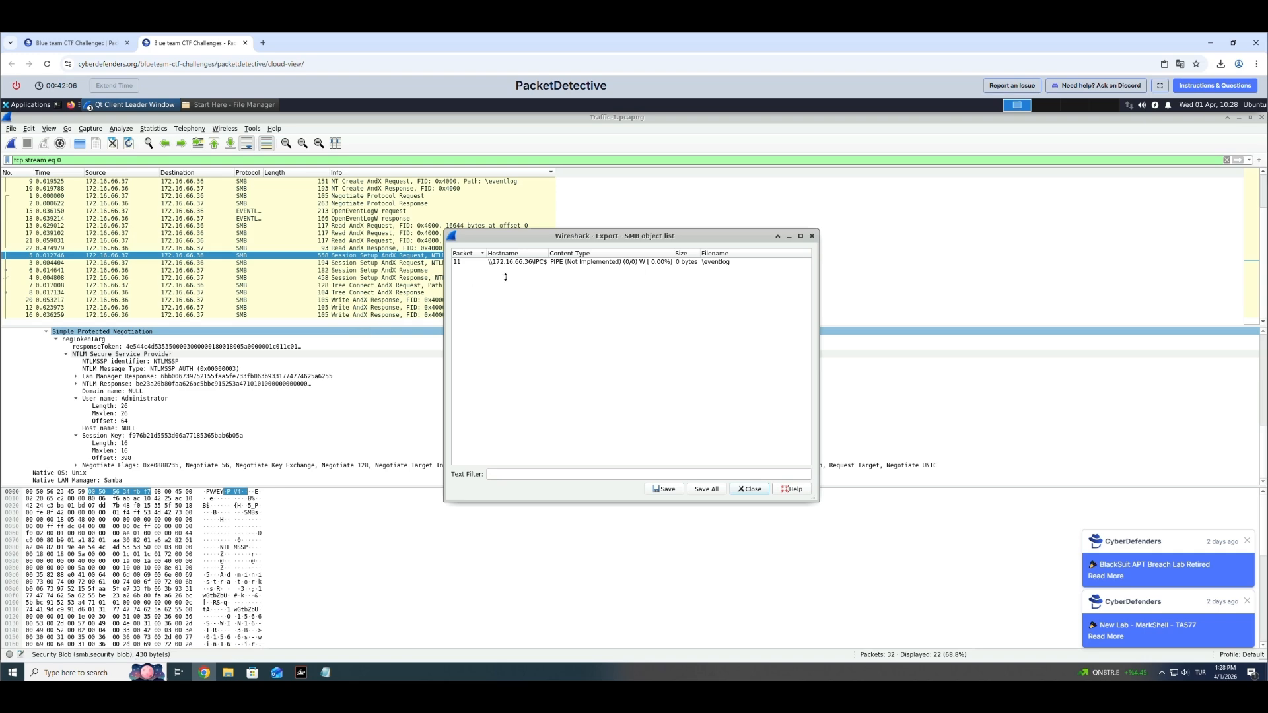
{"action": "left_click", "coordinate": [634, 264]}
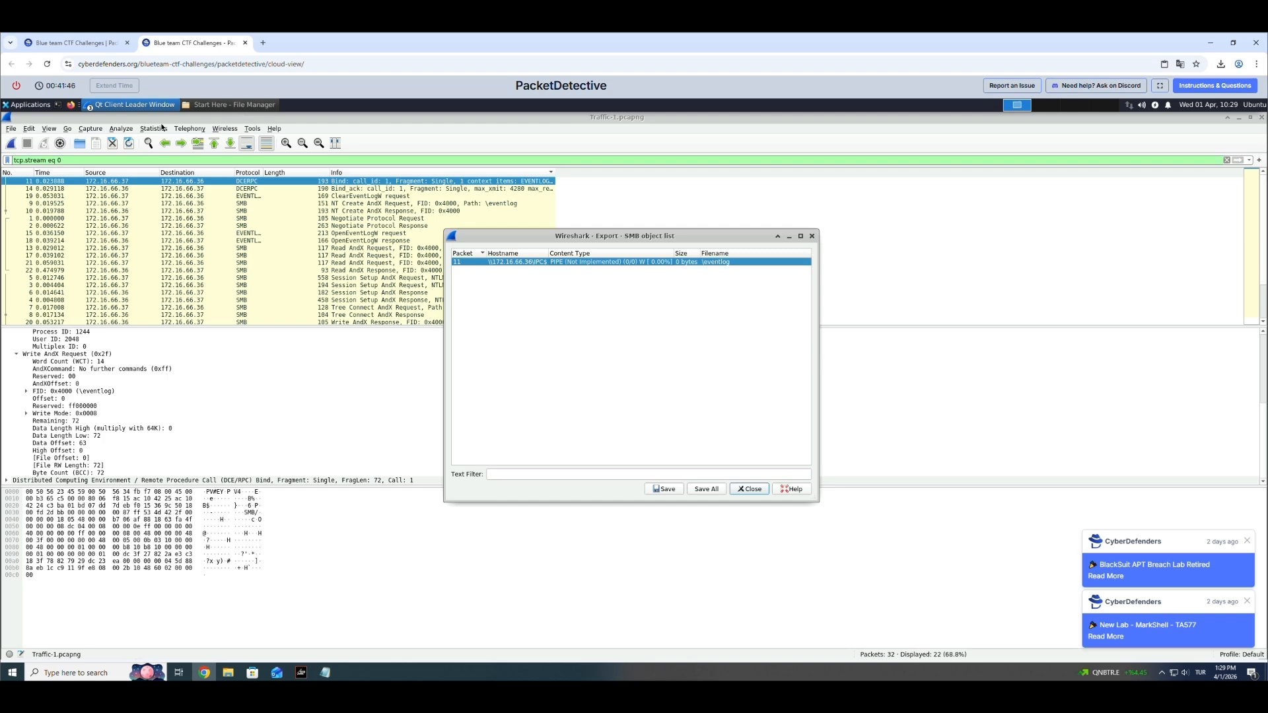
Step: Submit eventlog as the answer to Q3 on the lab page
{"action": "left_click", "coordinate": [89, 44]}
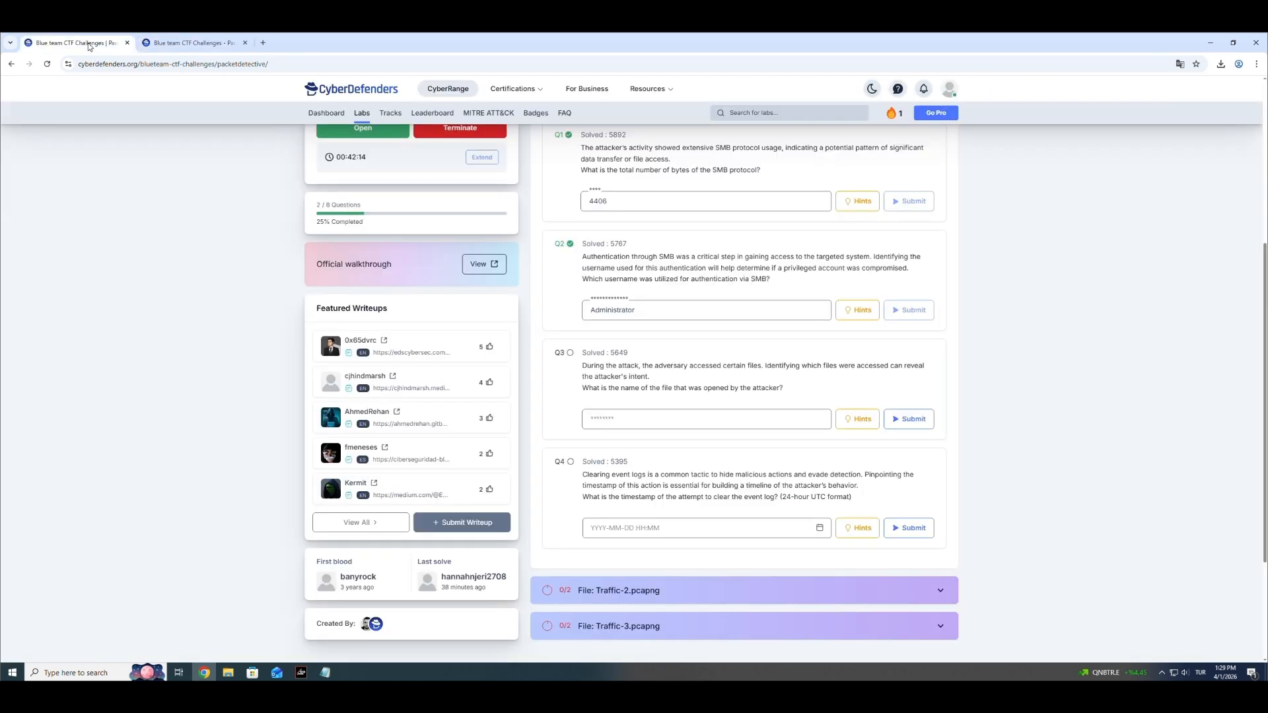
{"action": "left_click", "coordinate": [643, 417]}
{"action": "type", "text": "eventlog"}
{"action": "key", "text": "Return"}
Step: Read Q4 about the event log clearing attempt and enter 2020-09-23 as its date, checking the ClearEventLogW packet's timestamp
{"action": "left_click_drag", "start_coordinate": [582, 476], "coordinate": [865, 502]}
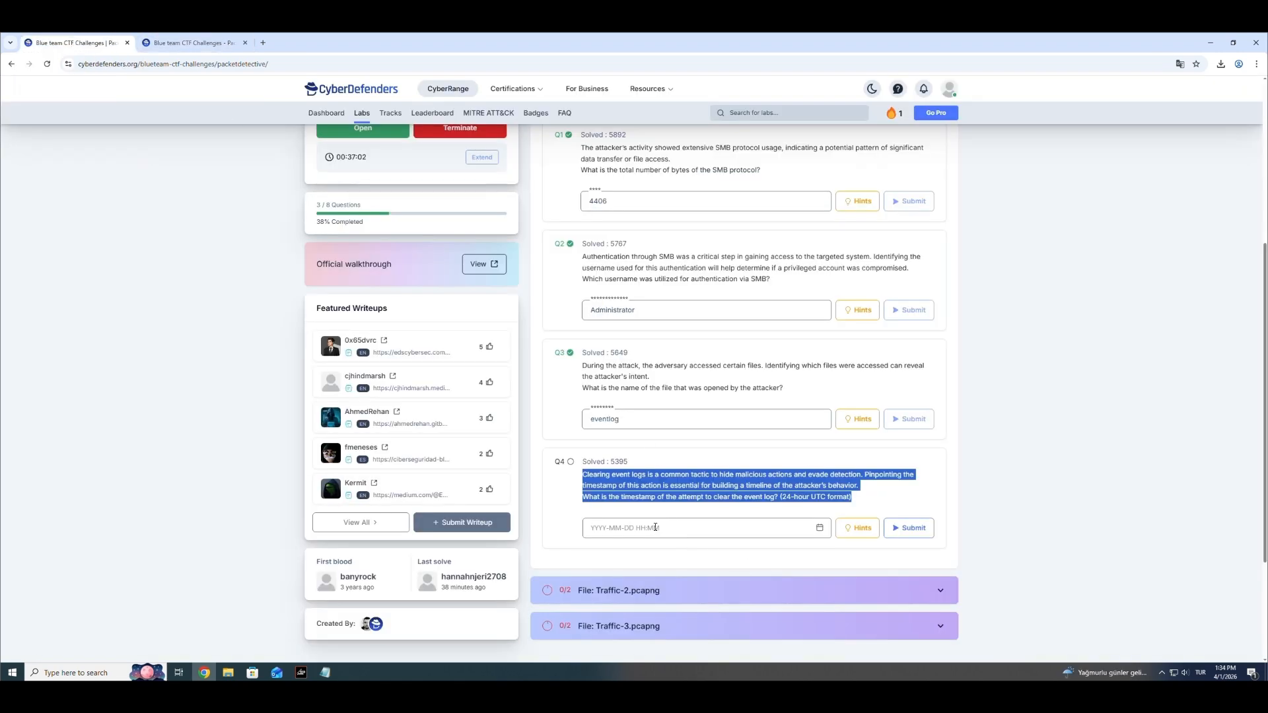
{"action": "left_click", "coordinate": [655, 528]}
{"action": "type", "text": "2020-09-"}
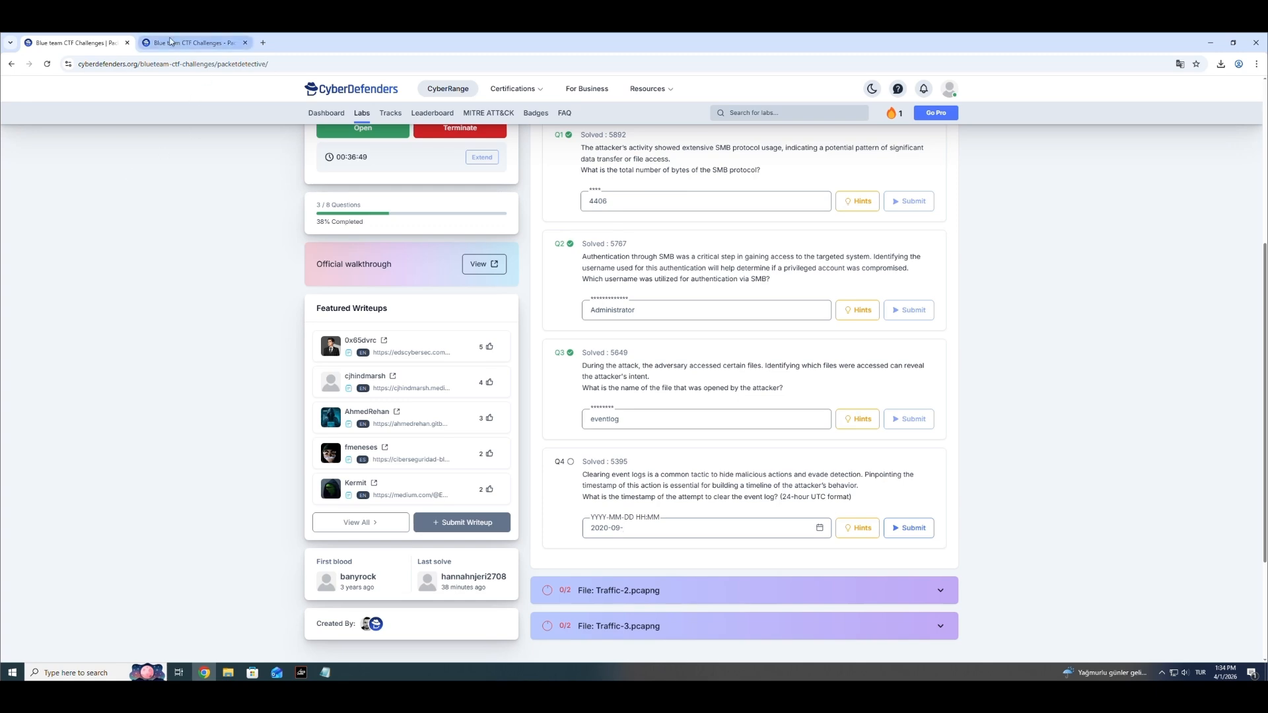
{"action": "left_click", "coordinate": [176, 44]}
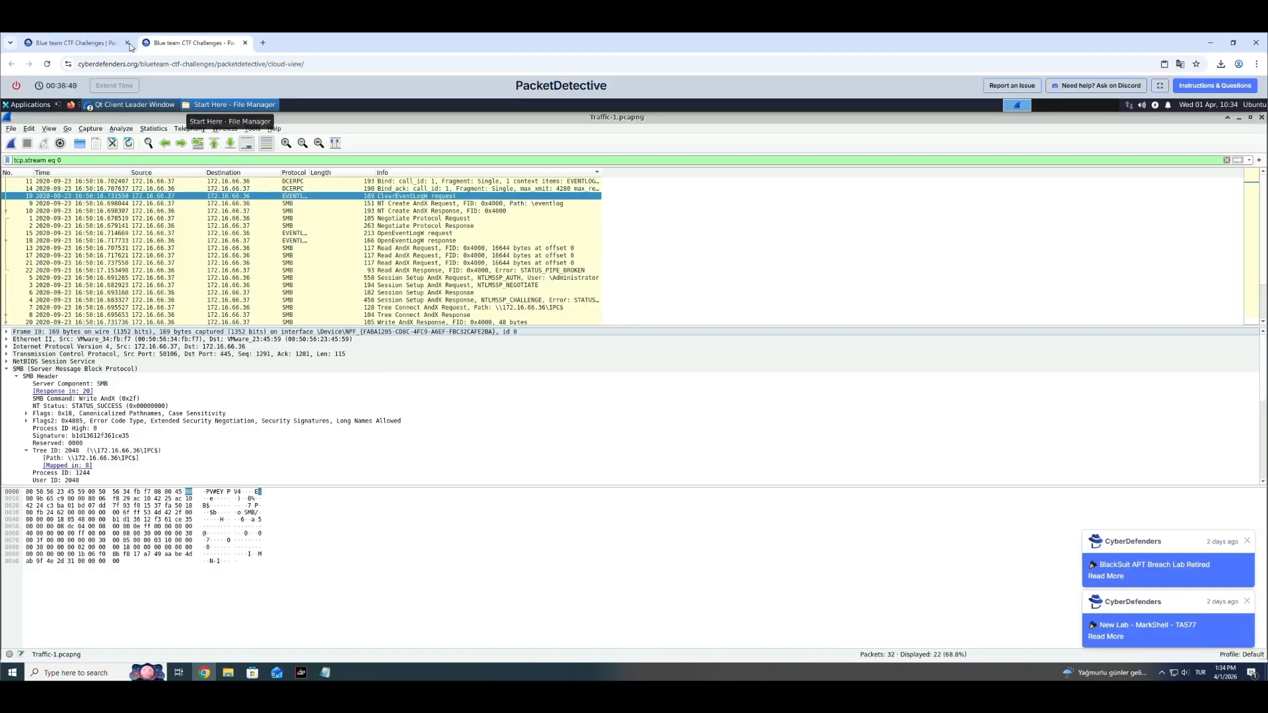
{"action": "left_click", "coordinate": [86, 43]}
{"action": "type", "text": "23"}
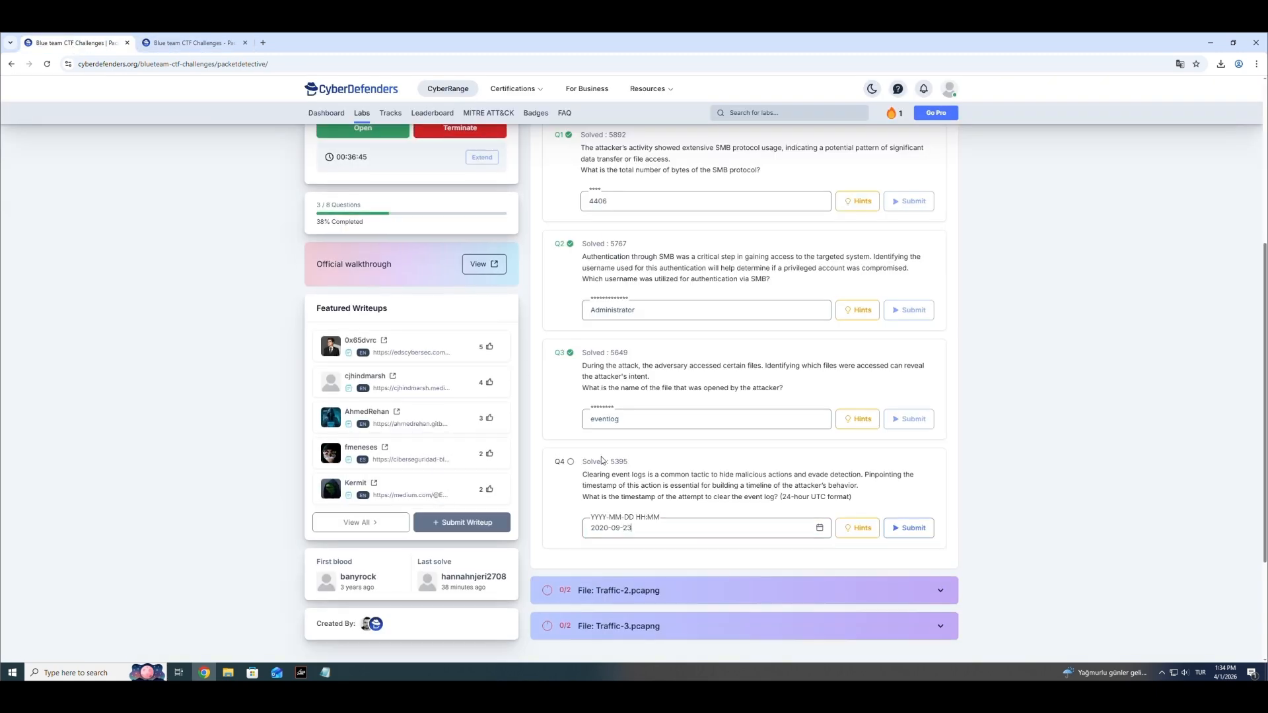
Step: Recheck the ClearEventLogW packet's time, complete the Q4 answer with 16:50, and submit it
{"action": "left_click", "coordinate": [185, 44]}
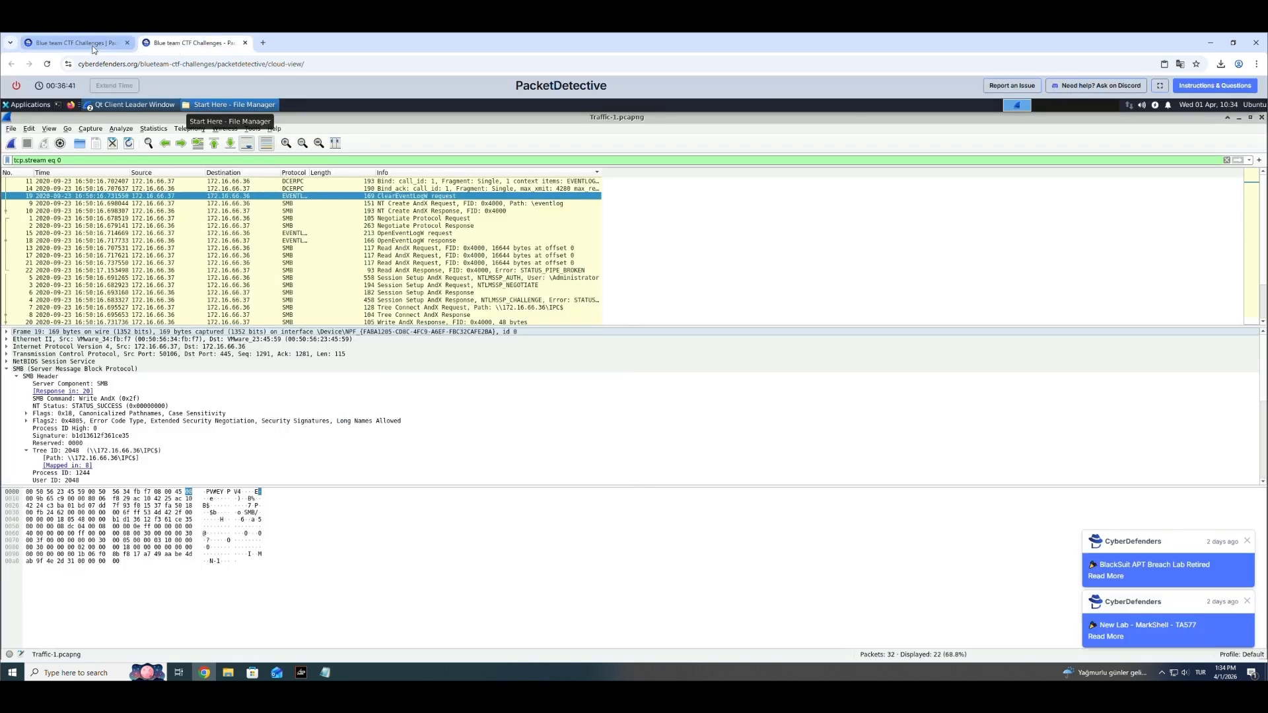
{"action": "left_click", "coordinate": [55, 47]}
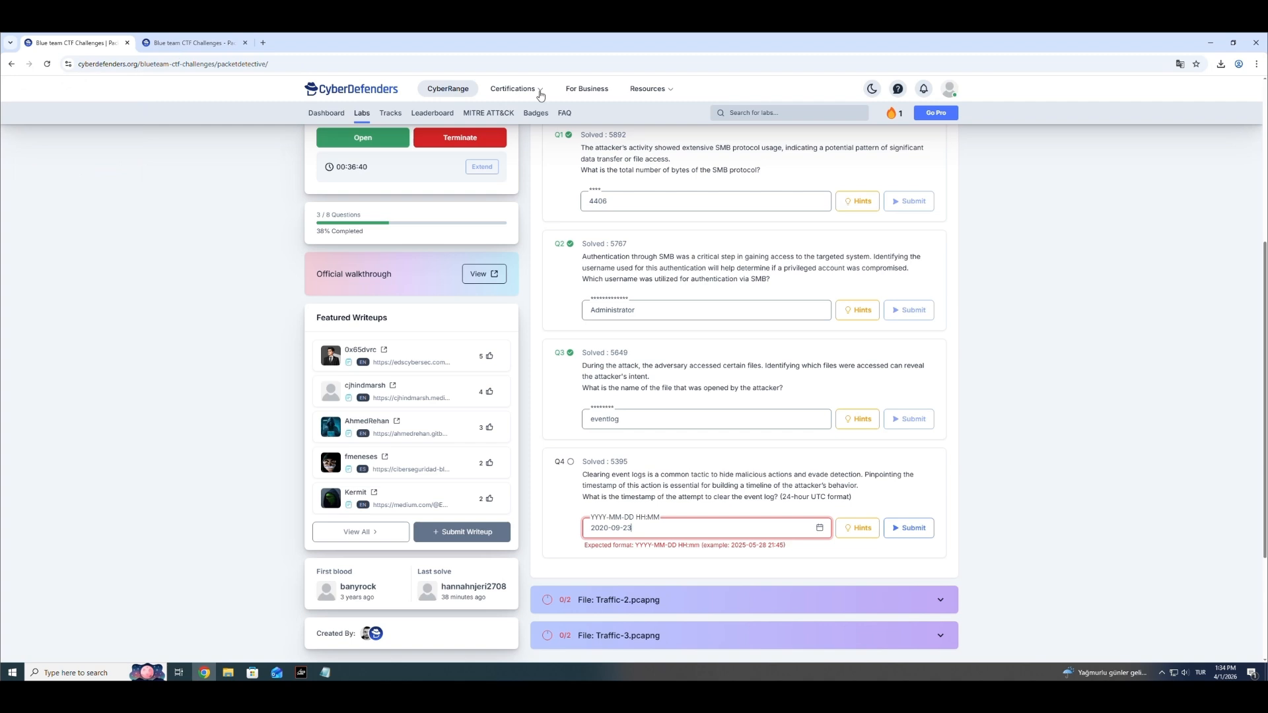
{"action": "left_click", "coordinate": [541, 94]}
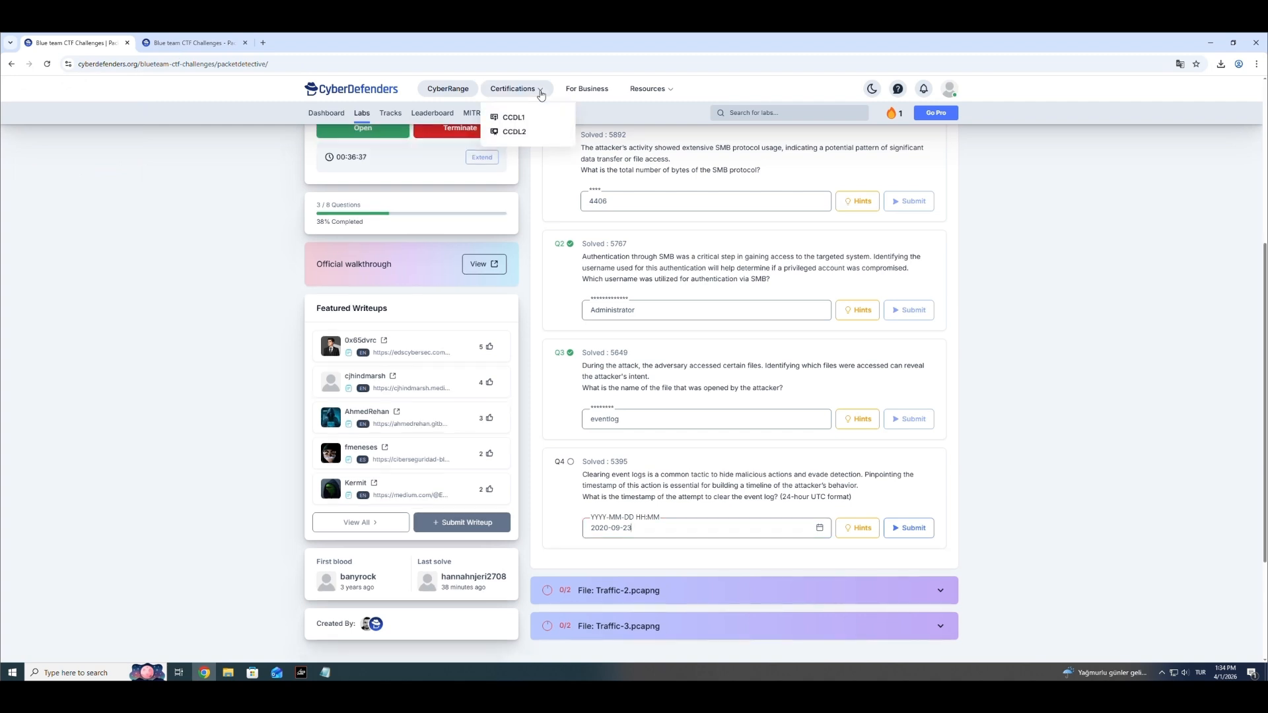
{"action": "type", "text": "16:50"}
{"action": "key", "text": "Return"}
Step: Show the Traffic-2.pcapng questions and submit atsvc as the answer to Q5 about the named pipe service
{"action": "scroll", "coordinate": [683, 517], "scroll_direction": "down", "scroll_amount": 2}
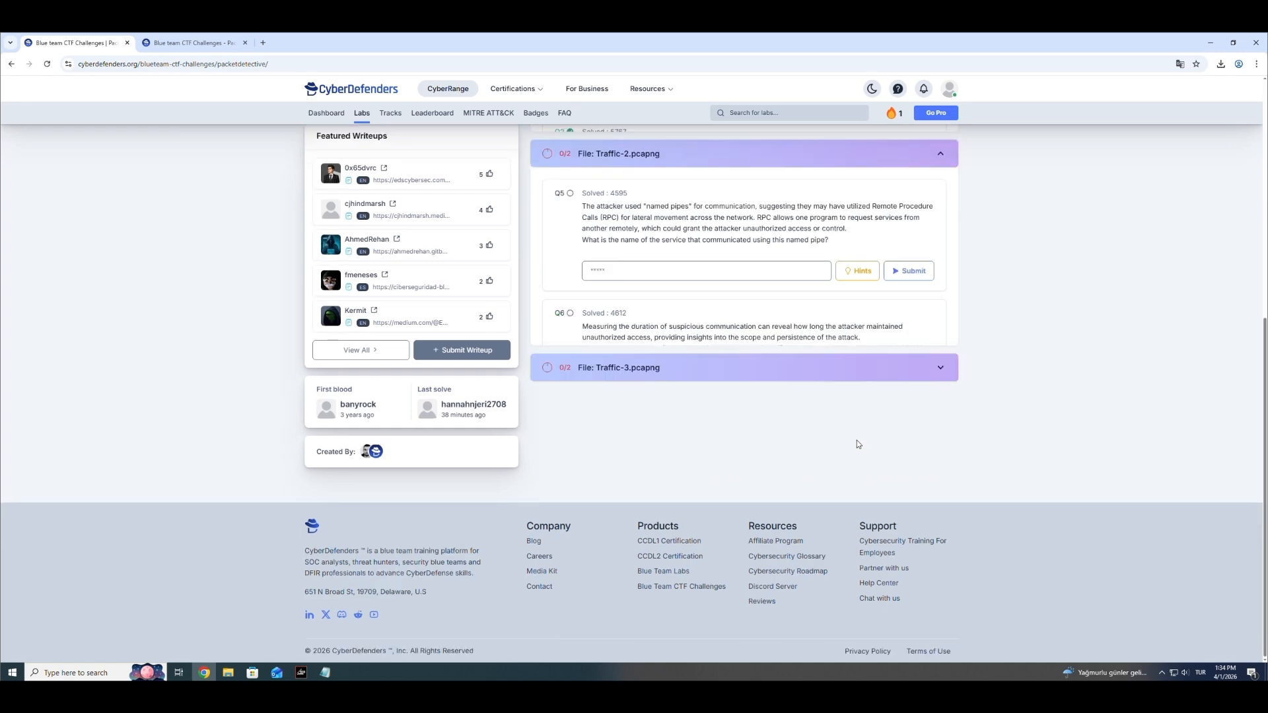
{"action": "scroll", "coordinate": [852, 424], "scroll_direction": "up", "scroll_amount": 8}
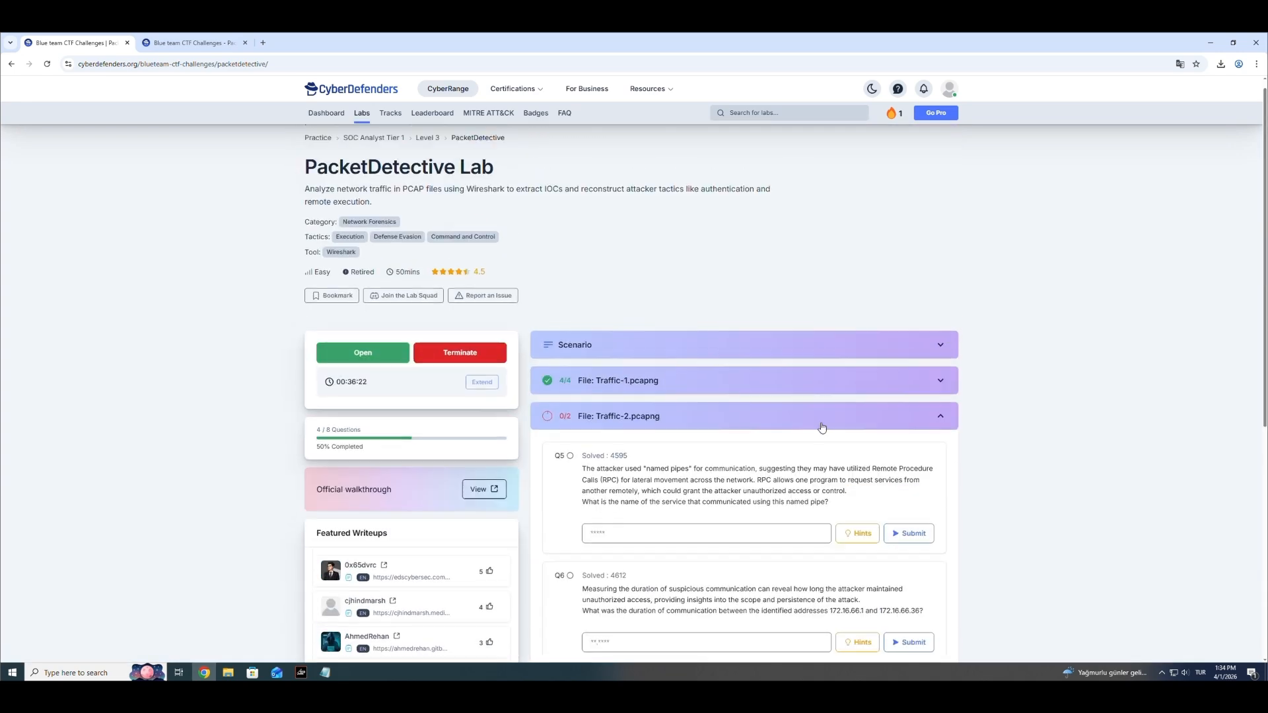
{"action": "left_click", "coordinate": [644, 541]}
{"action": "type", "text": "atsvc"}
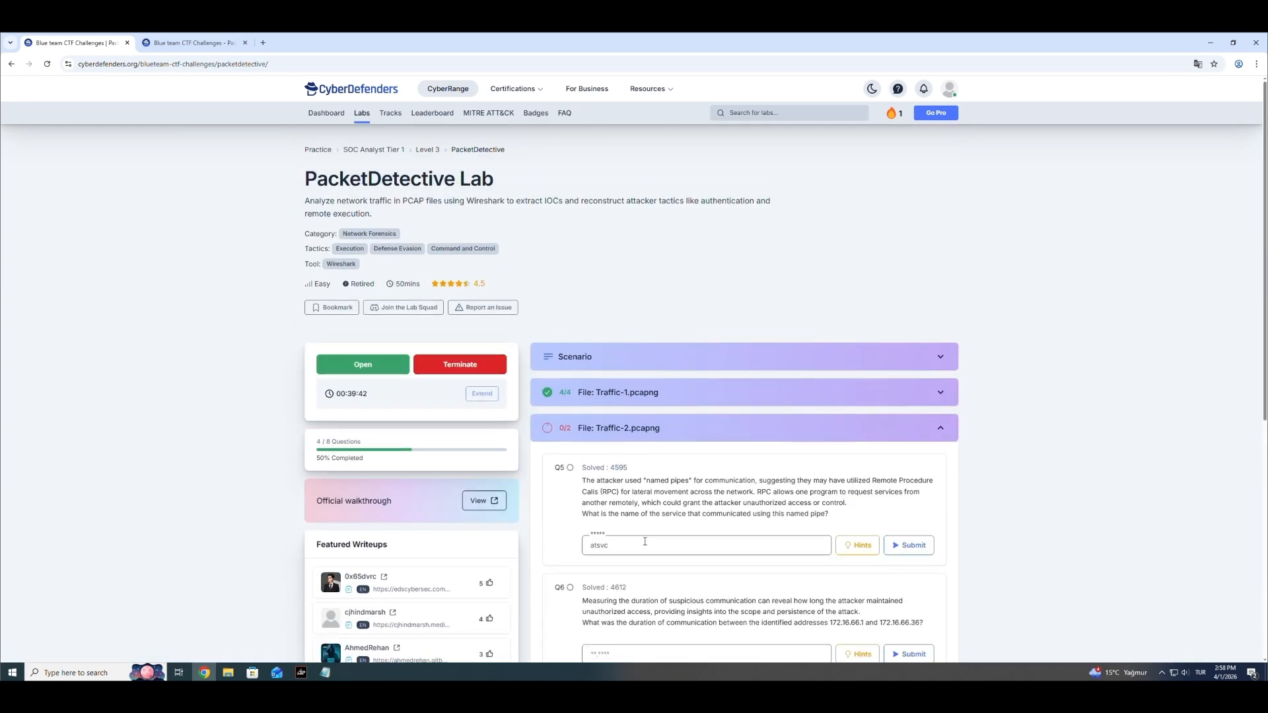
{"action": "key", "text": "Return"}
Step: Read Q6 about the communication duration between 172.16.66.1 and 172.16.66.36
{"action": "scroll", "coordinate": [739, 470], "scroll_direction": "down", "scroll_amount": 1}
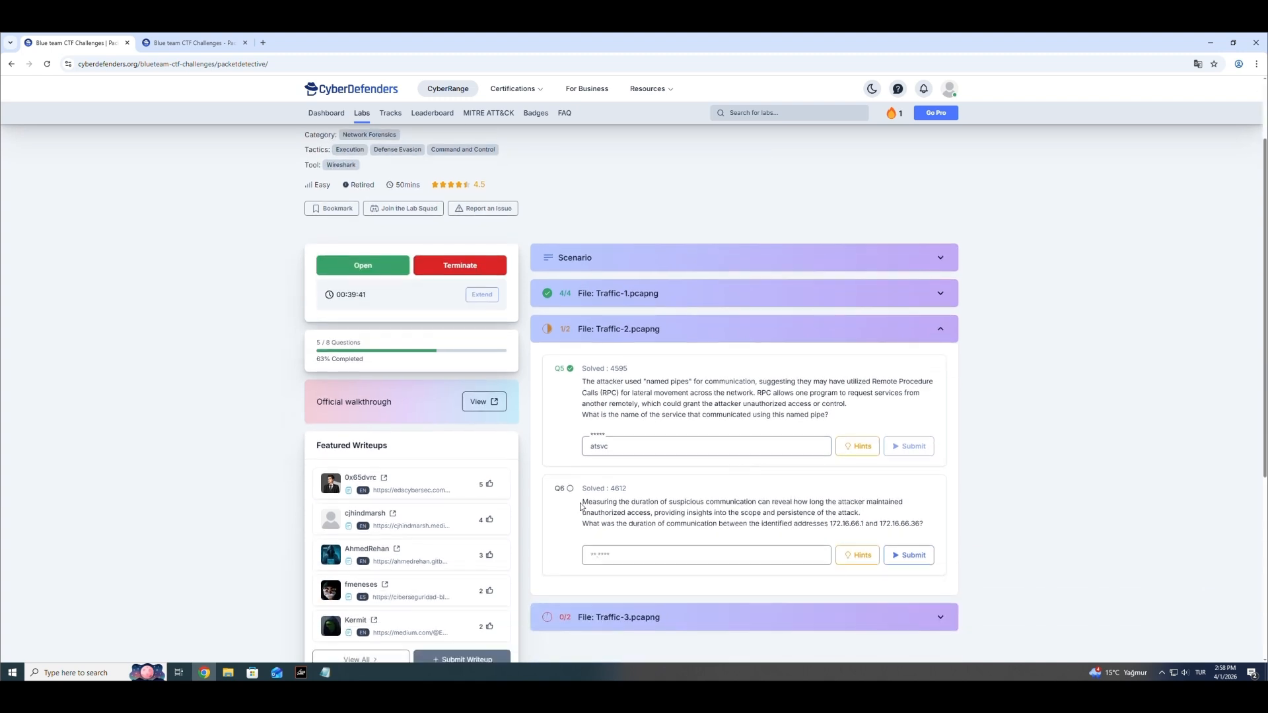
{"action": "left_click_drag", "start_coordinate": [591, 502], "coordinate": [946, 524]}
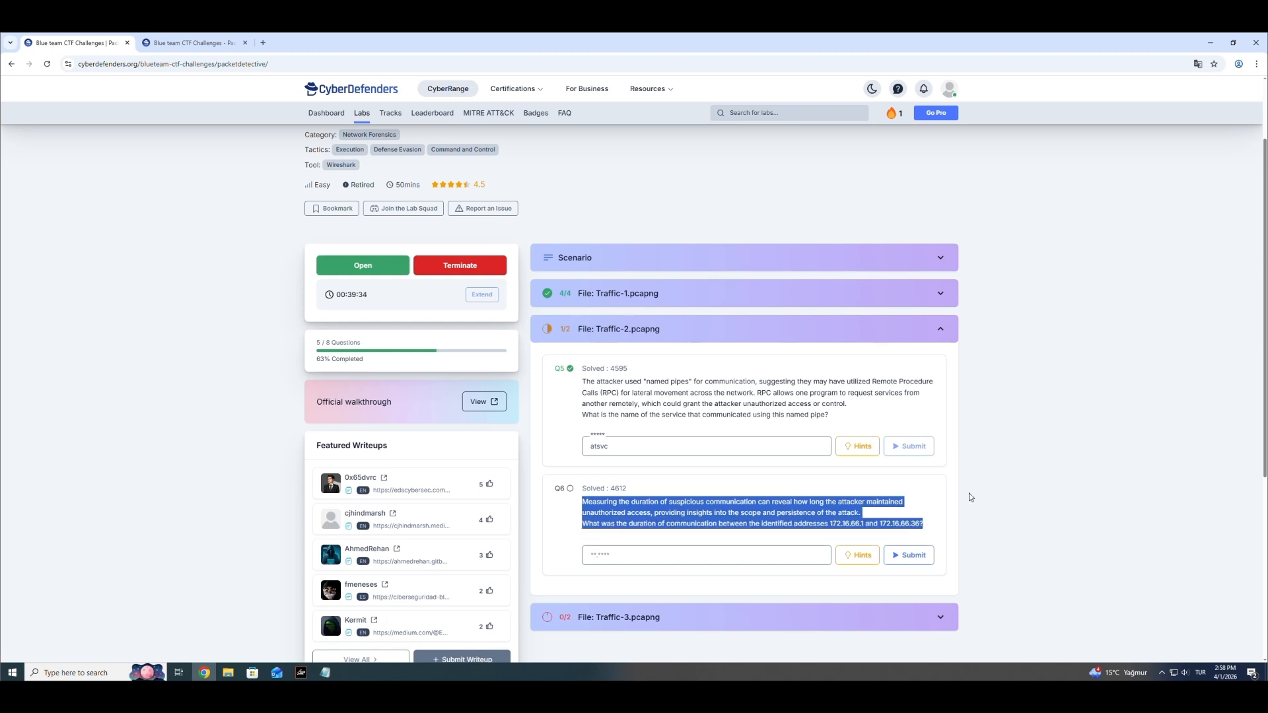
Step: Return to the Traffic-2.pcapng capture, close the followed TCP stream, and clear the tcp.stream display filter
{"action": "left_click", "coordinate": [904, 505]}
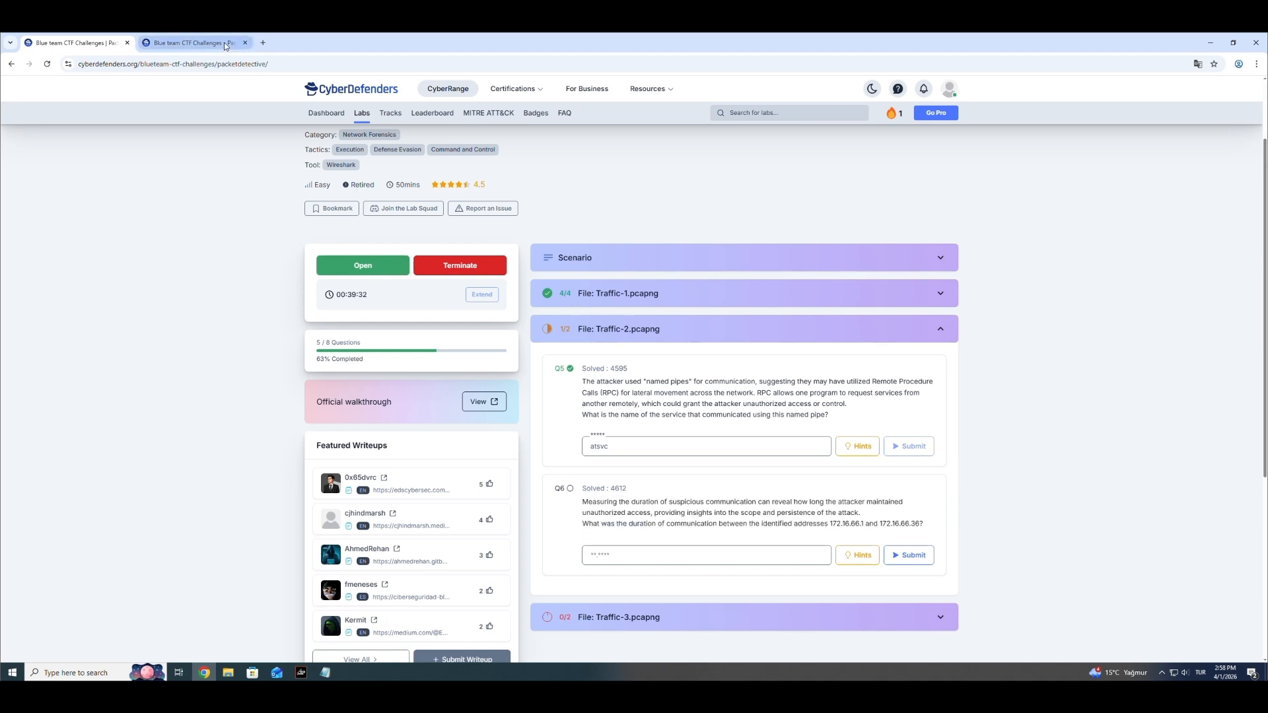
{"action": "left_click", "coordinate": [192, 43]}
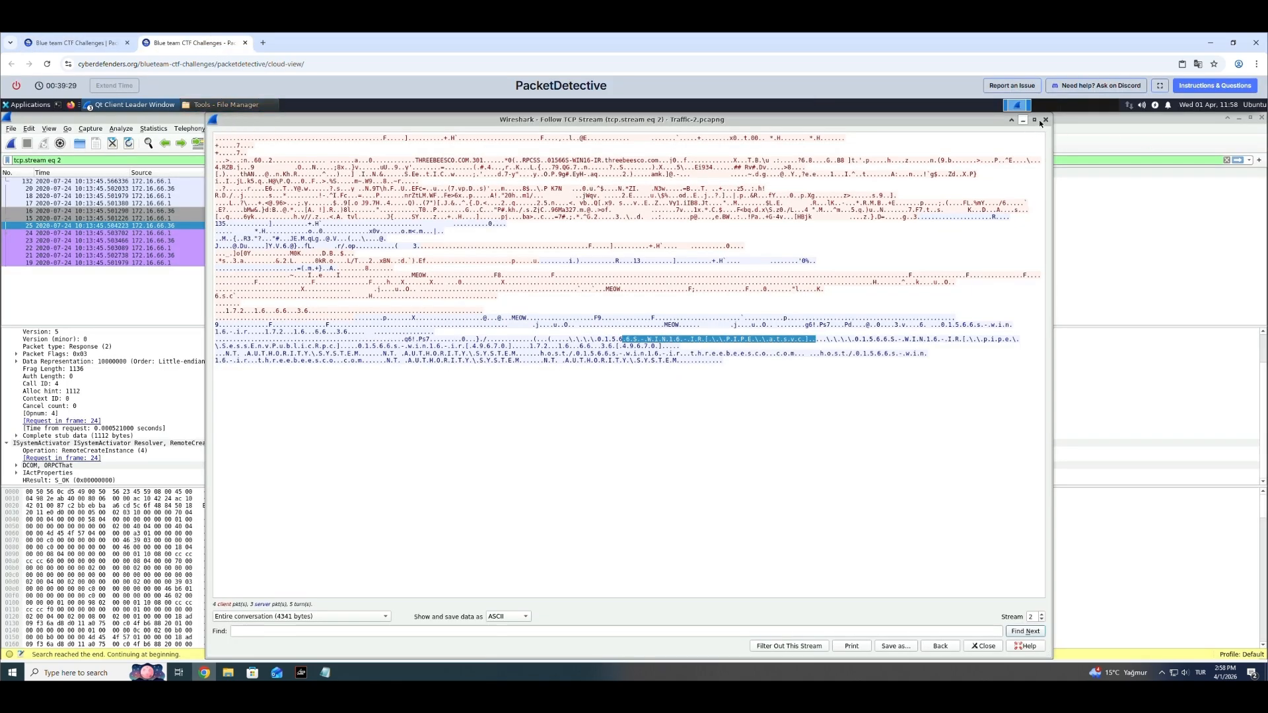
{"action": "left_click", "coordinate": [1046, 120]}
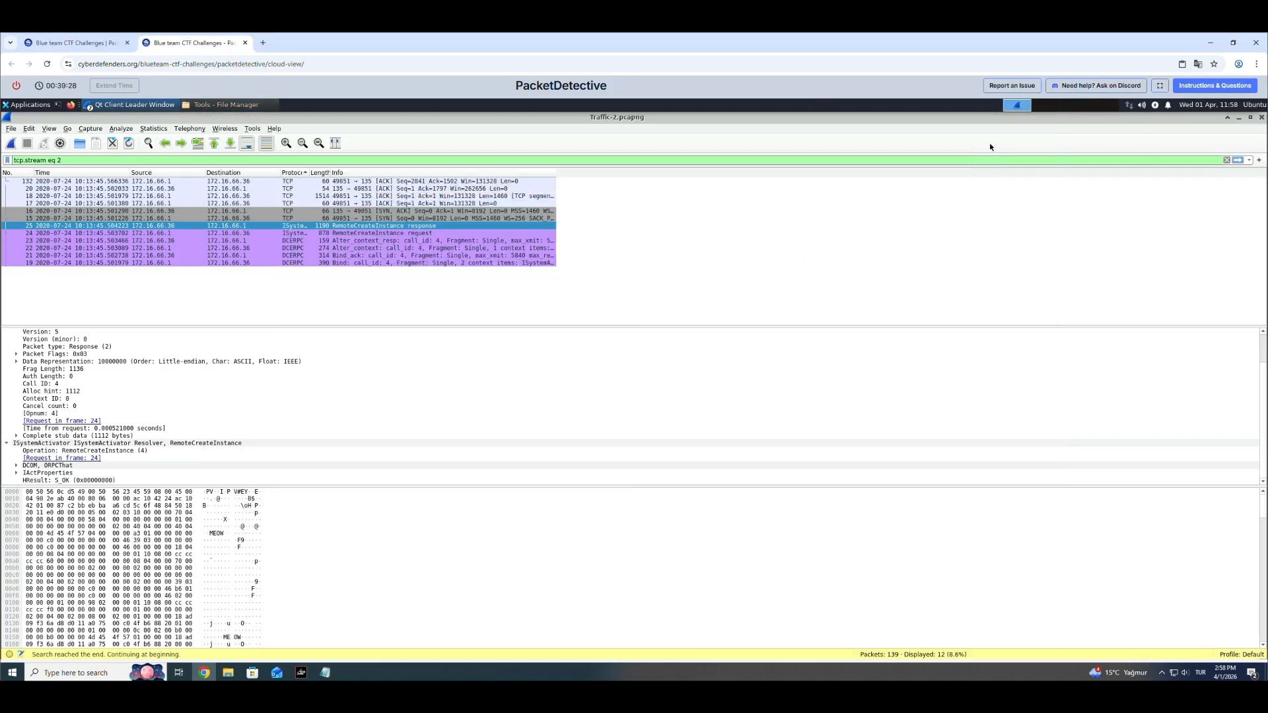
{"action": "left_click", "coordinate": [1227, 160]}
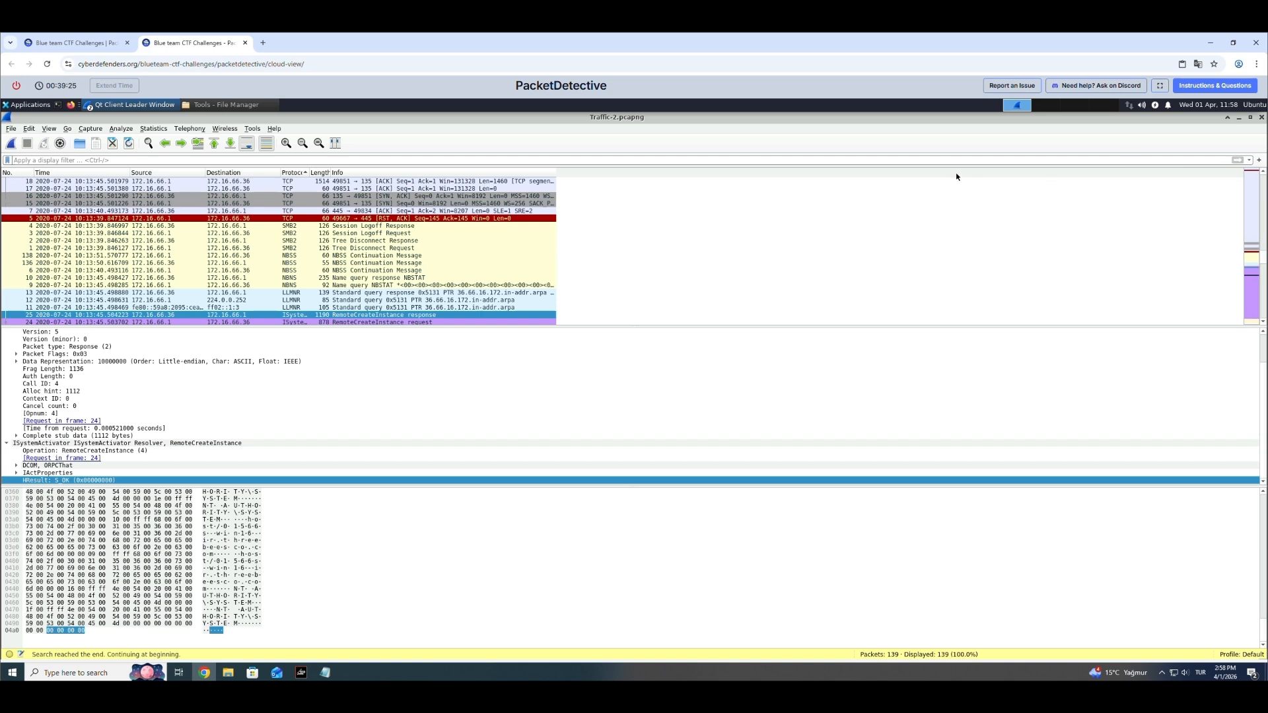
{"action": "type", "text": "src"}
{"action": "key", "text": "BackSpace"}
{"action": "key", "text": "BackSpace"}
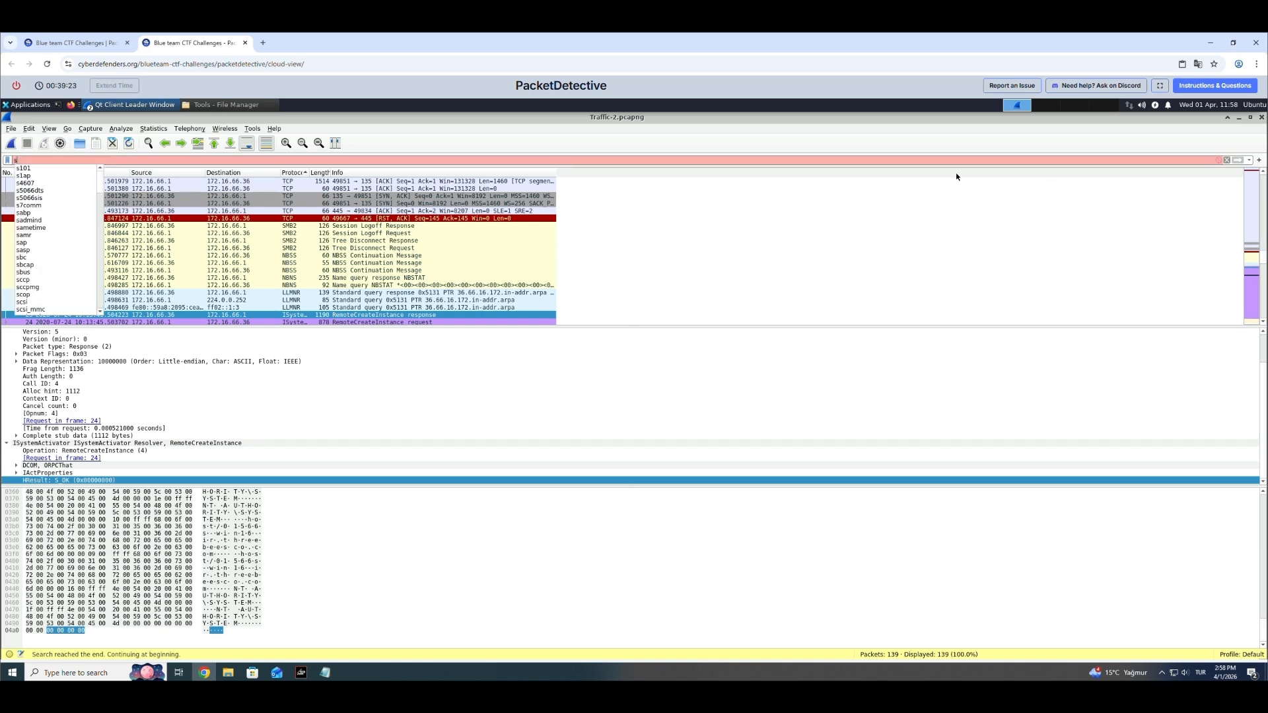
{"action": "type", "text": "ource"}
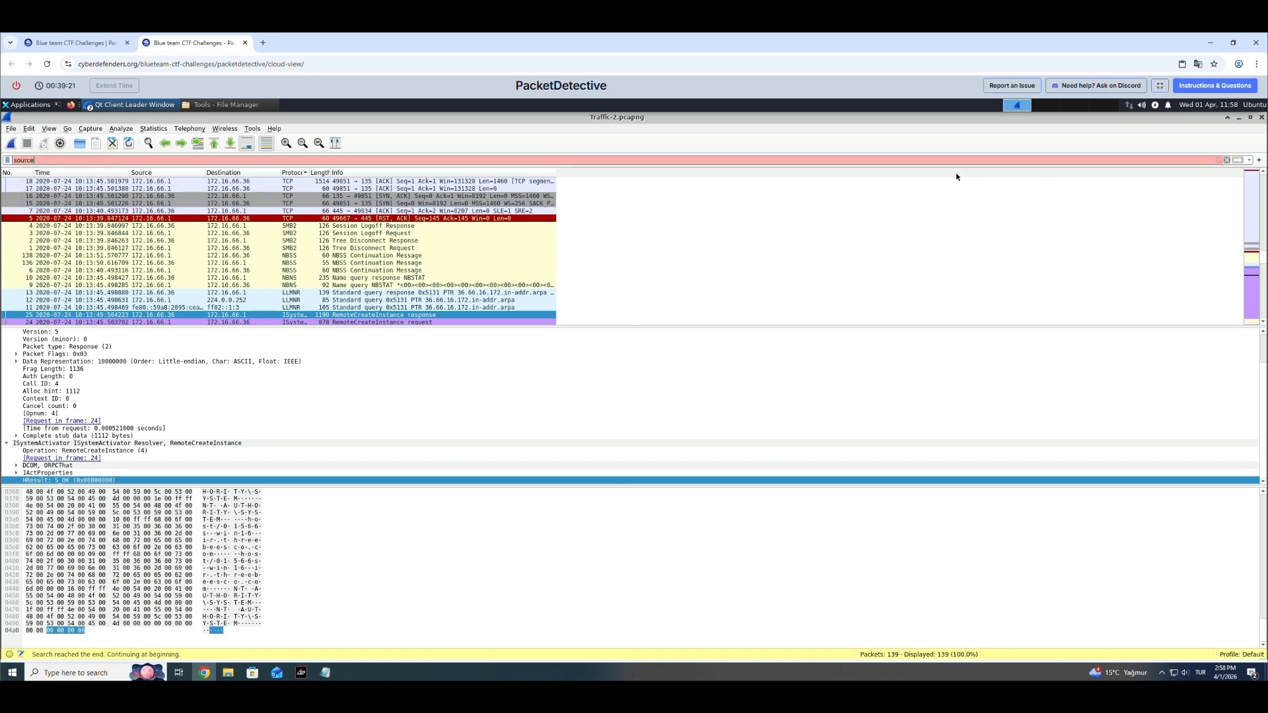
{"action": "key", "text": "BackSpace"}
{"action": "key", "text": "BackSpace"}
{"action": "key", "text": "BackSpace"}
{"action": "key", "text": "BackSpace"}
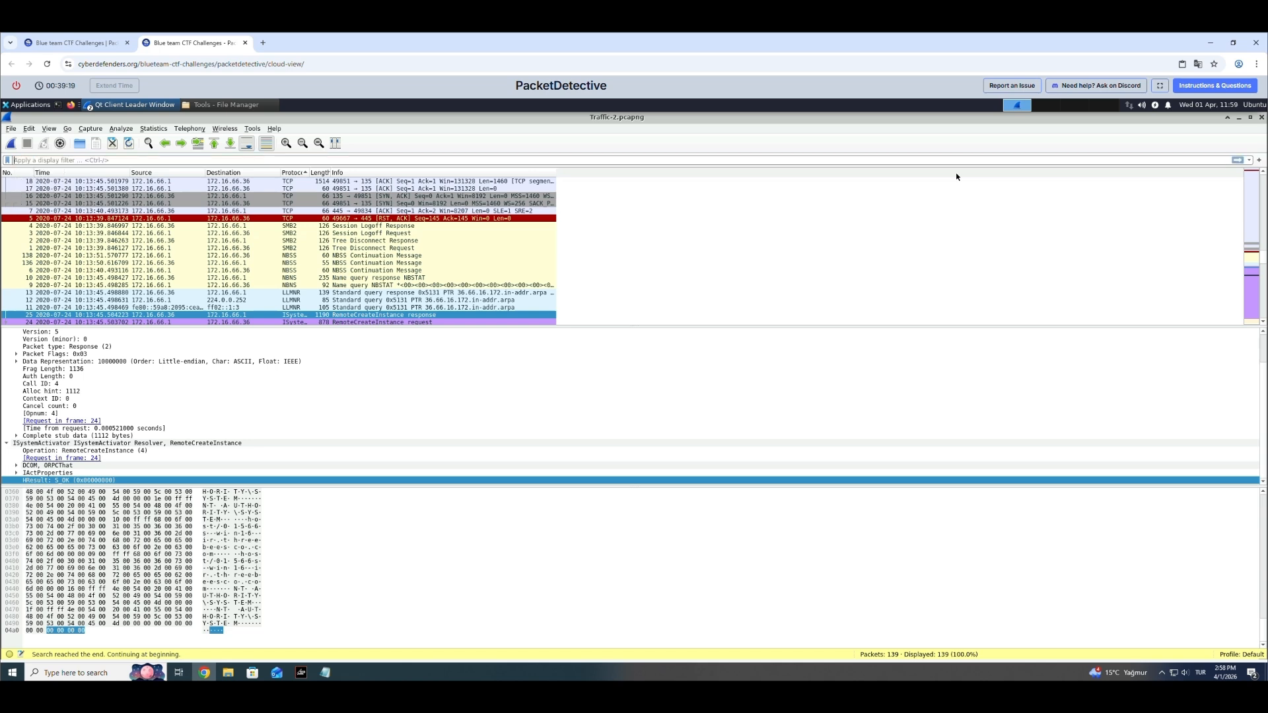
Step: Try to filter the capture's packets with ip.addr == 172.16.66.1
{"action": "type", "text": "ip"}
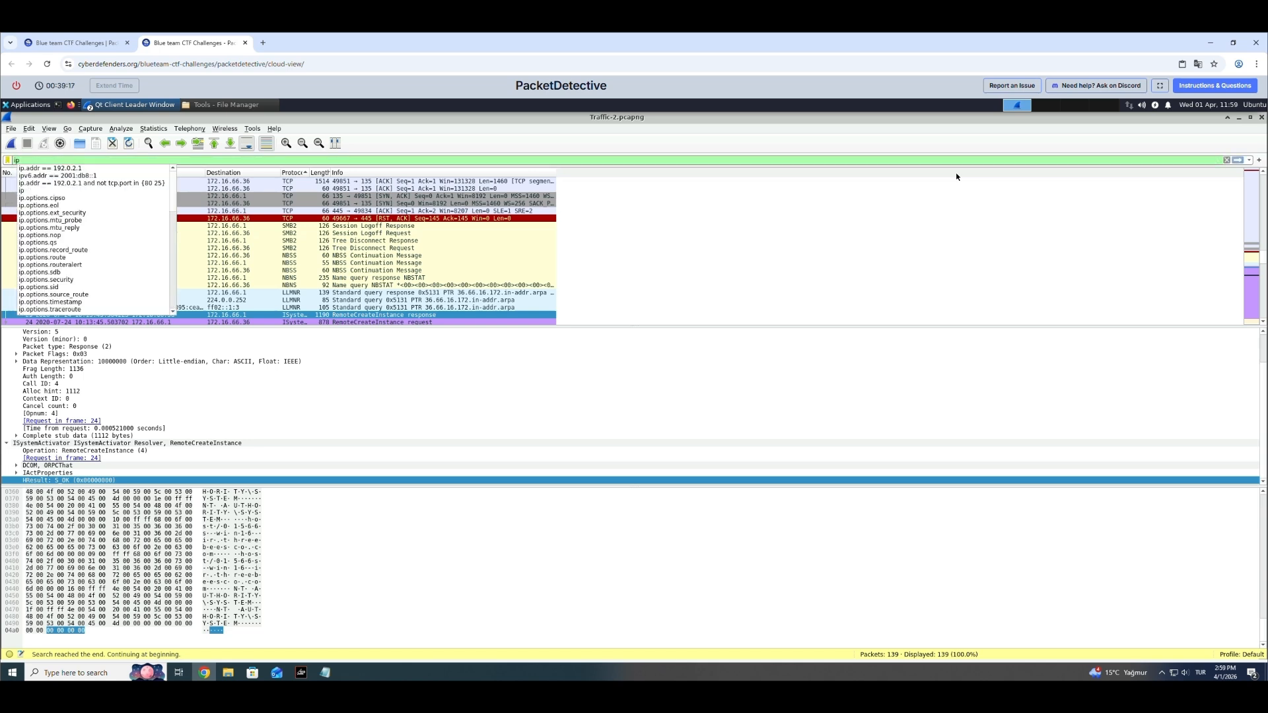
{"action": "key", "text": "Down"}
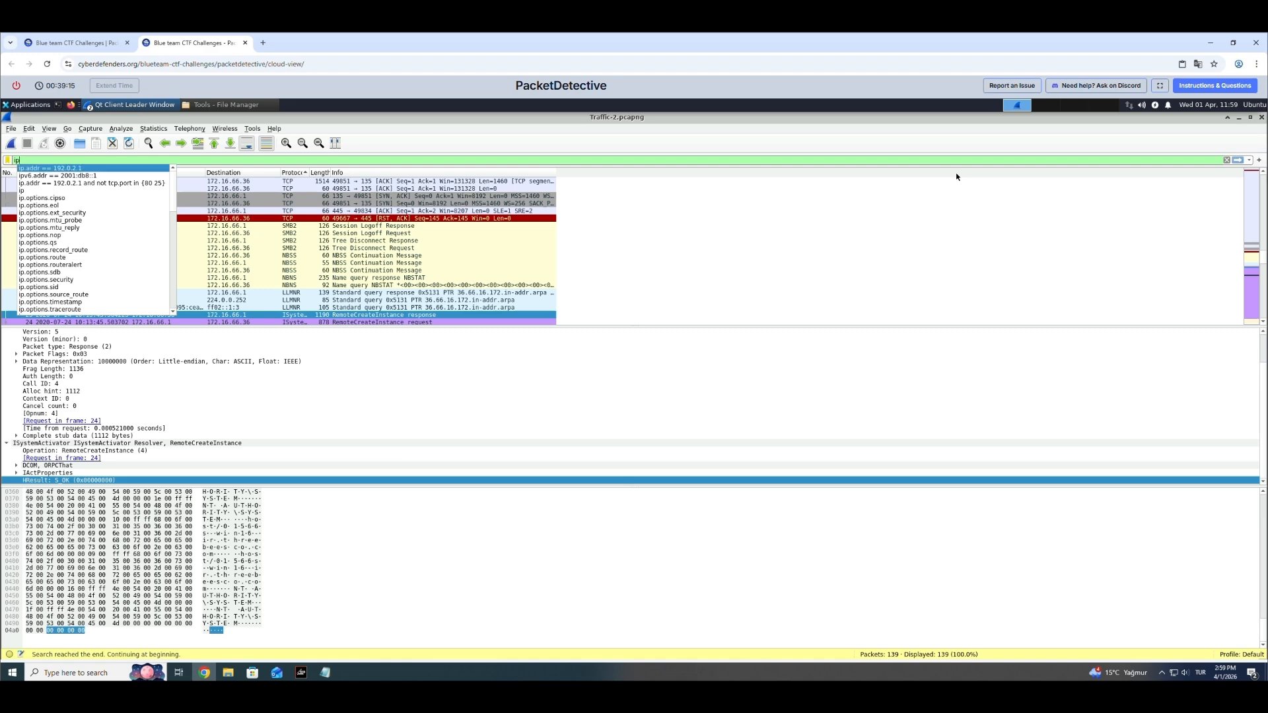
{"action": "key", "text": "Return"}
{"action": "key", "text": "BackSpace"}
{"action": "key", "text": "BackSpace"}
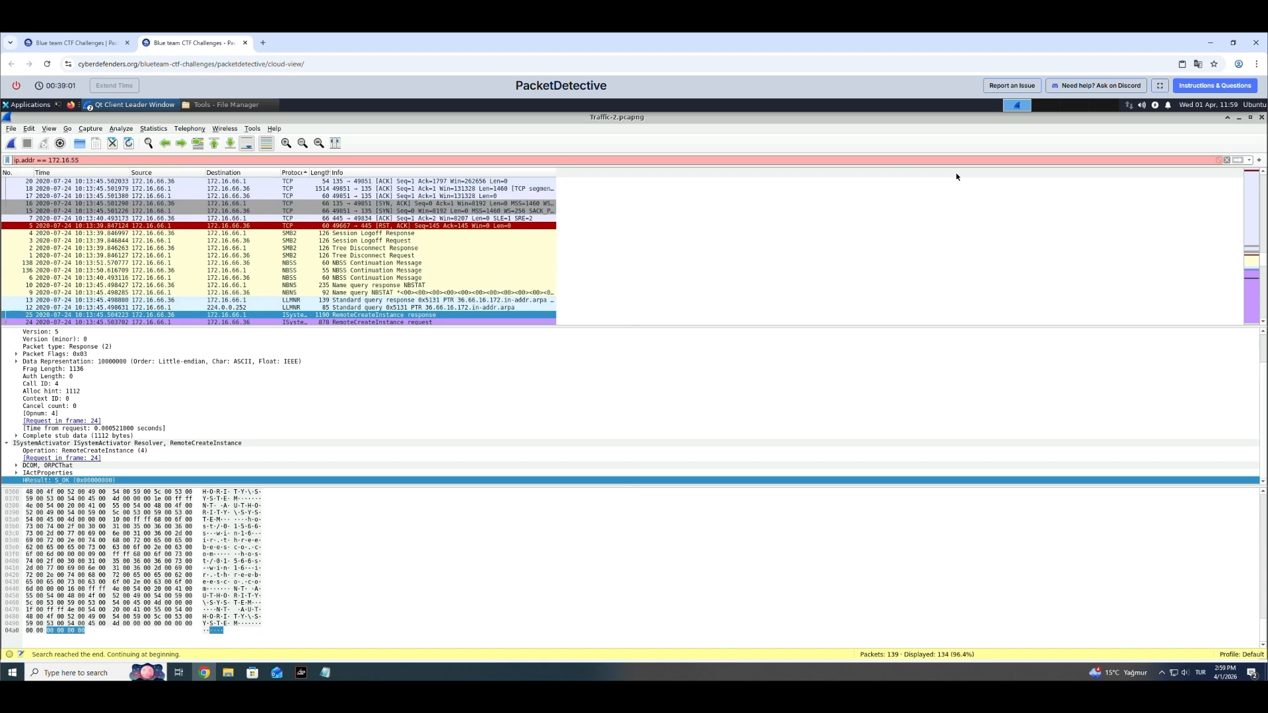
{"action": "type", "text": ".1"}
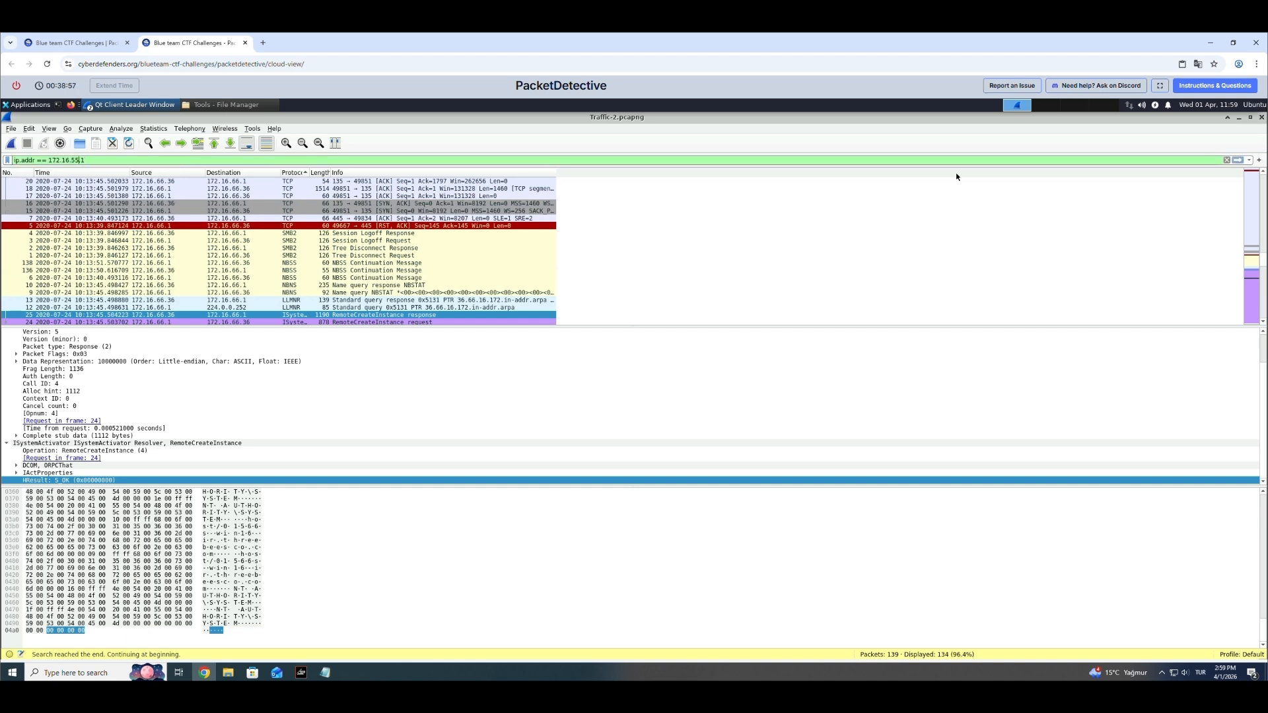
{"action": "key", "text": "BackSpace"}
{"action": "type", "text": "66"}
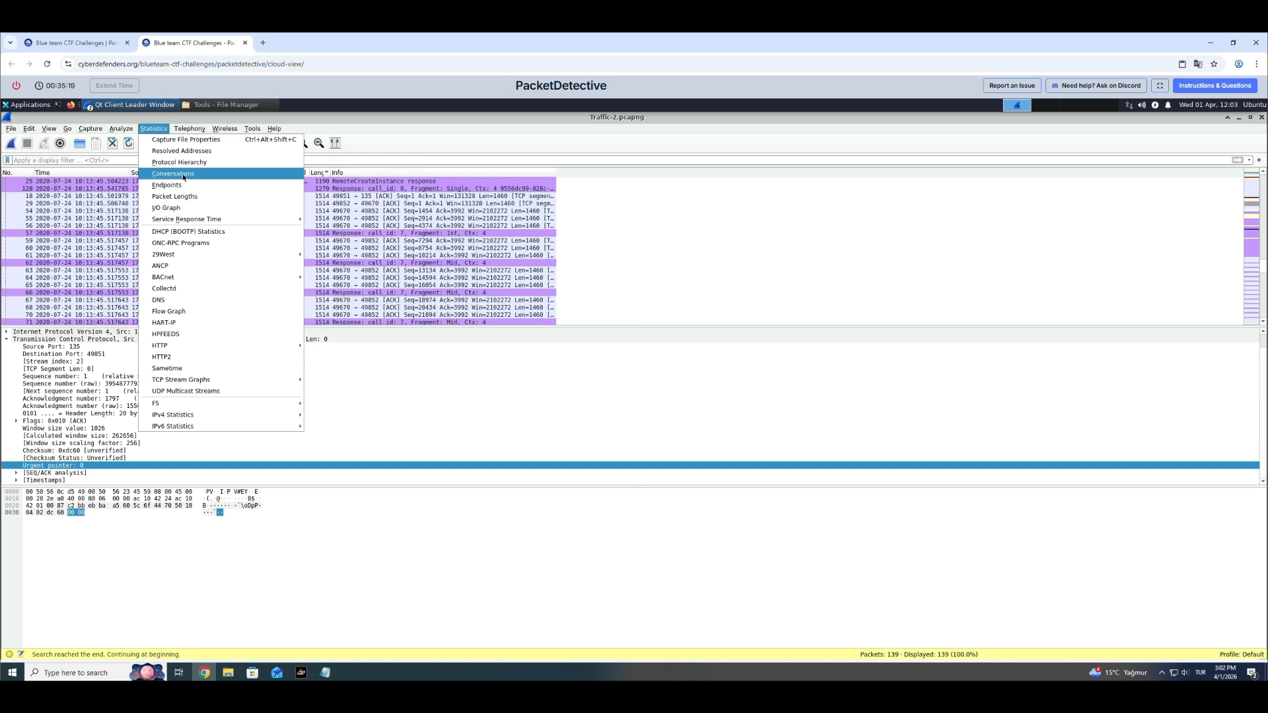
Step: Look up the duration of the first conversation in the Conversations statistics and submit 11.7247 as the answer to Q6
{"action": "left_click", "coordinate": [173, 174]}
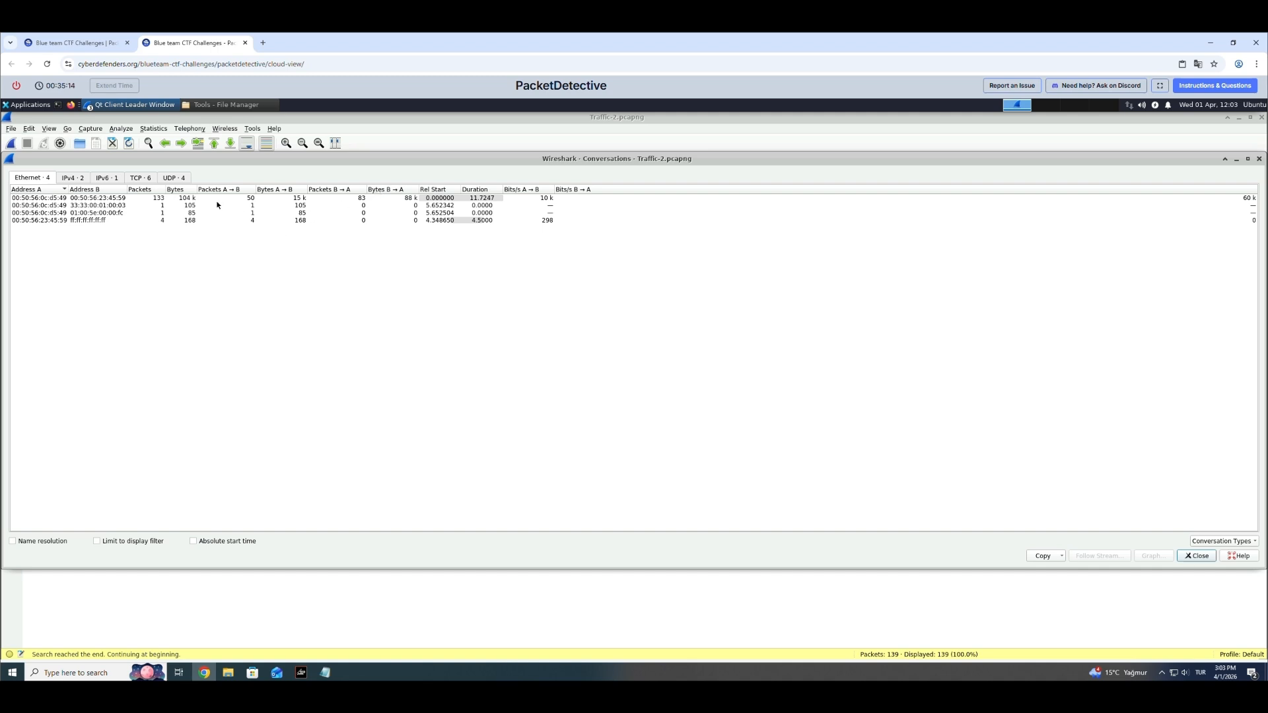
{"action": "left_click", "coordinate": [196, 199]}
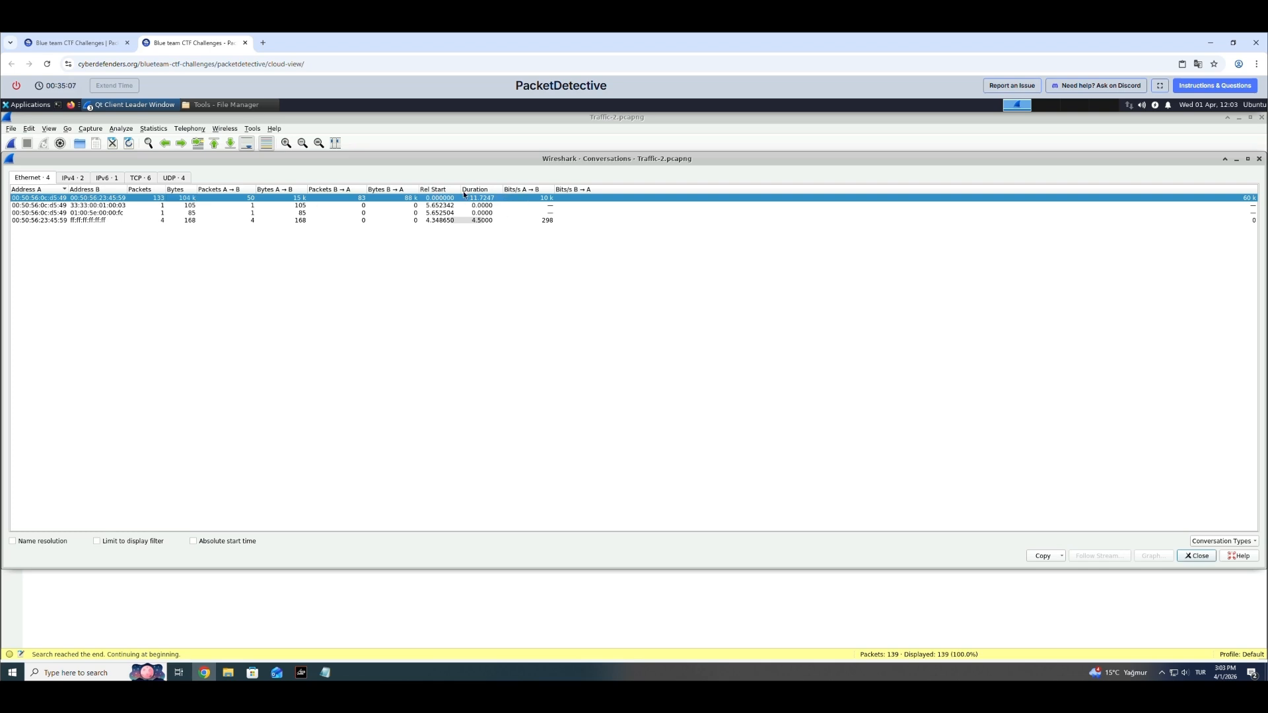
{"action": "left_click", "coordinate": [66, 42]}
{"action": "left_click", "coordinate": [628, 556]}
{"action": "type", "text": "11"}
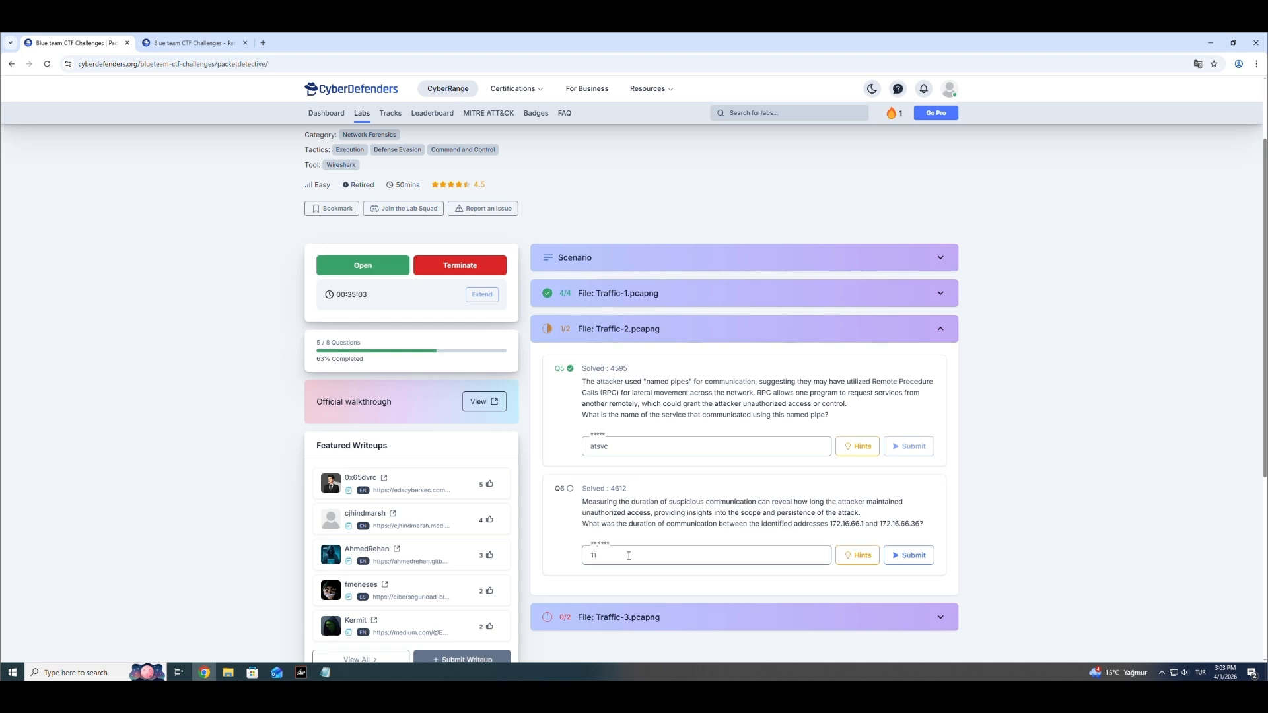
{"action": "left_click", "coordinate": [182, 44]}
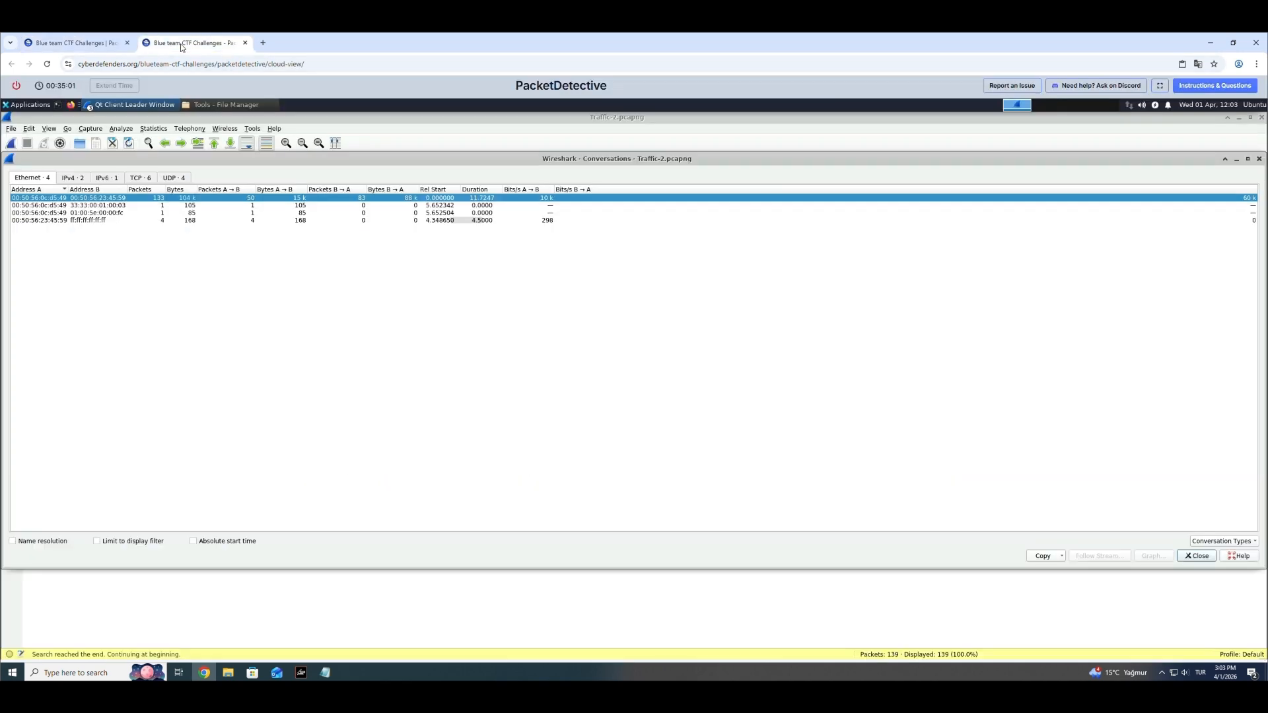
{"action": "left_click", "coordinate": [66, 42]}
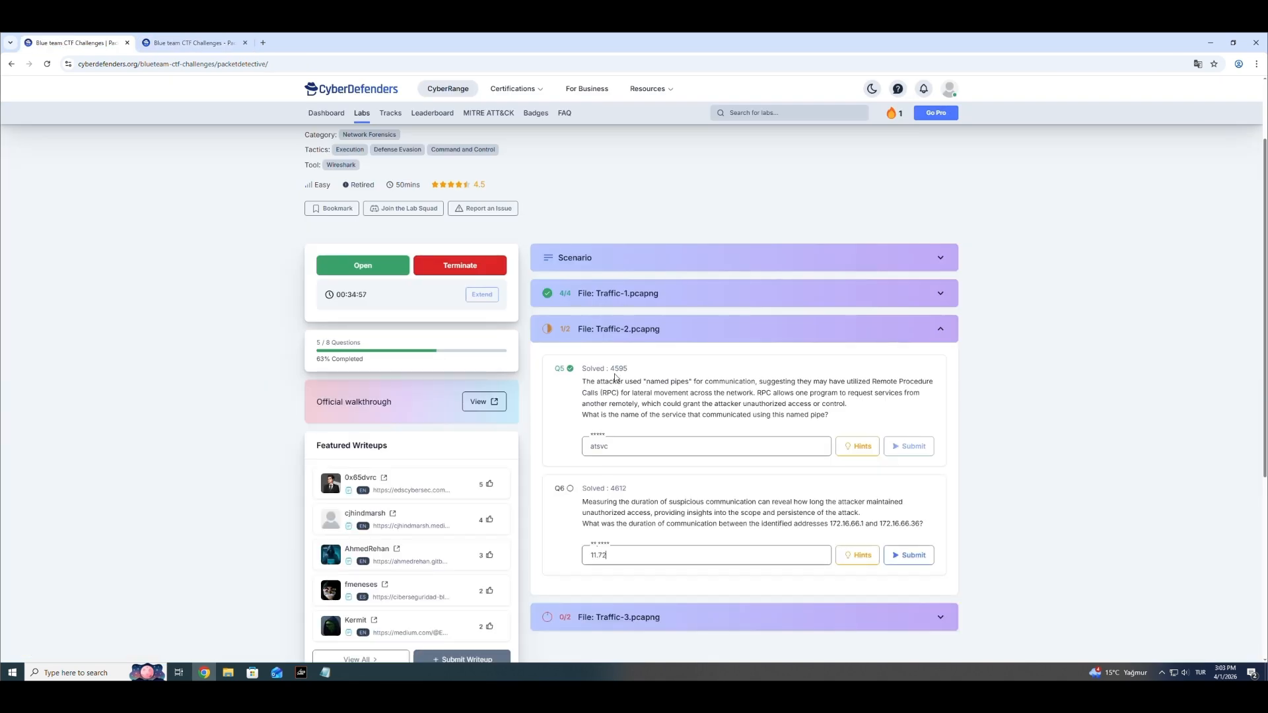
{"action": "type", "text": "1.7247"}
{"action": "key", "text": "Return"}
Step: Show the Traffic-3.pcapng questions and read Q7 about the non-standard username together with its first hint
{"action": "left_click", "coordinate": [759, 618]}
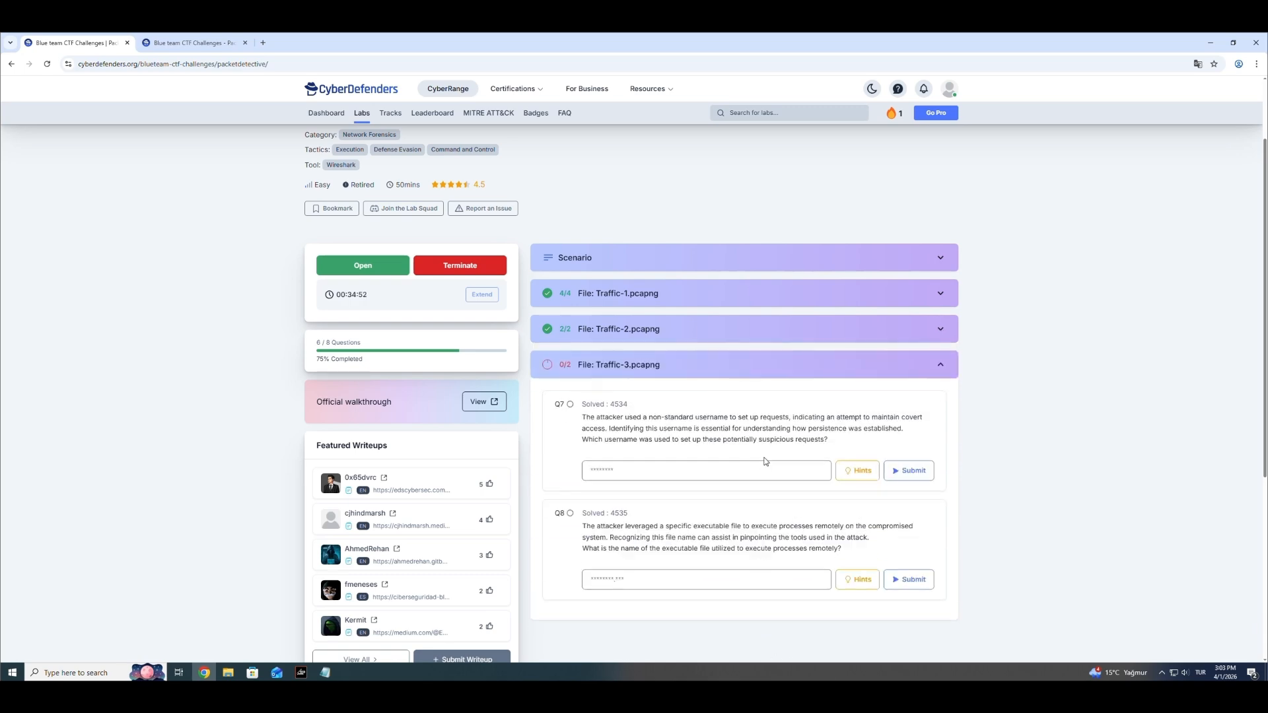
{"action": "scroll", "coordinate": [762, 462], "scroll_direction": "down", "scroll_amount": 2}
{"action": "left_click_drag", "start_coordinate": [582, 319], "coordinate": [836, 343]}
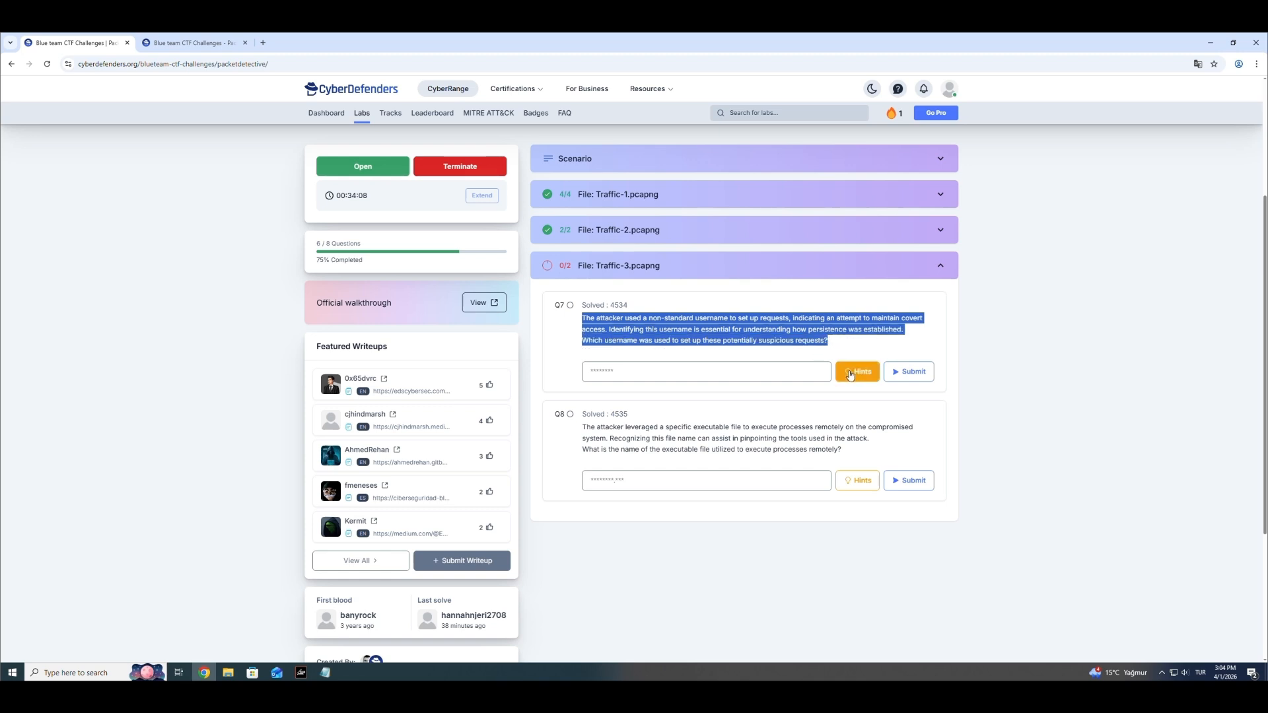
{"action": "left_click", "coordinate": [857, 372]}
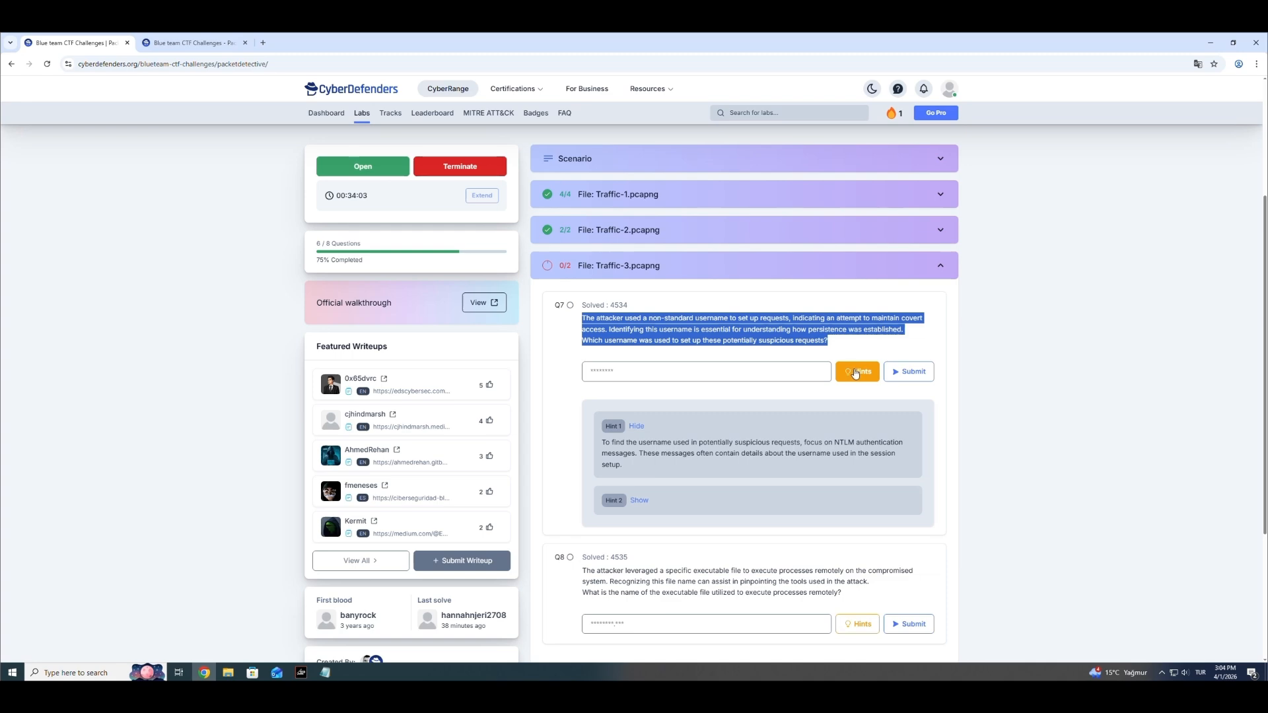
{"action": "left_click", "coordinate": [854, 373]}
Step: Check the NTLMSSP_AUTH session setup request in Traffic-3.pcapng and submit backdoor as the answer to Q7
{"action": "left_click", "coordinate": [204, 45]}
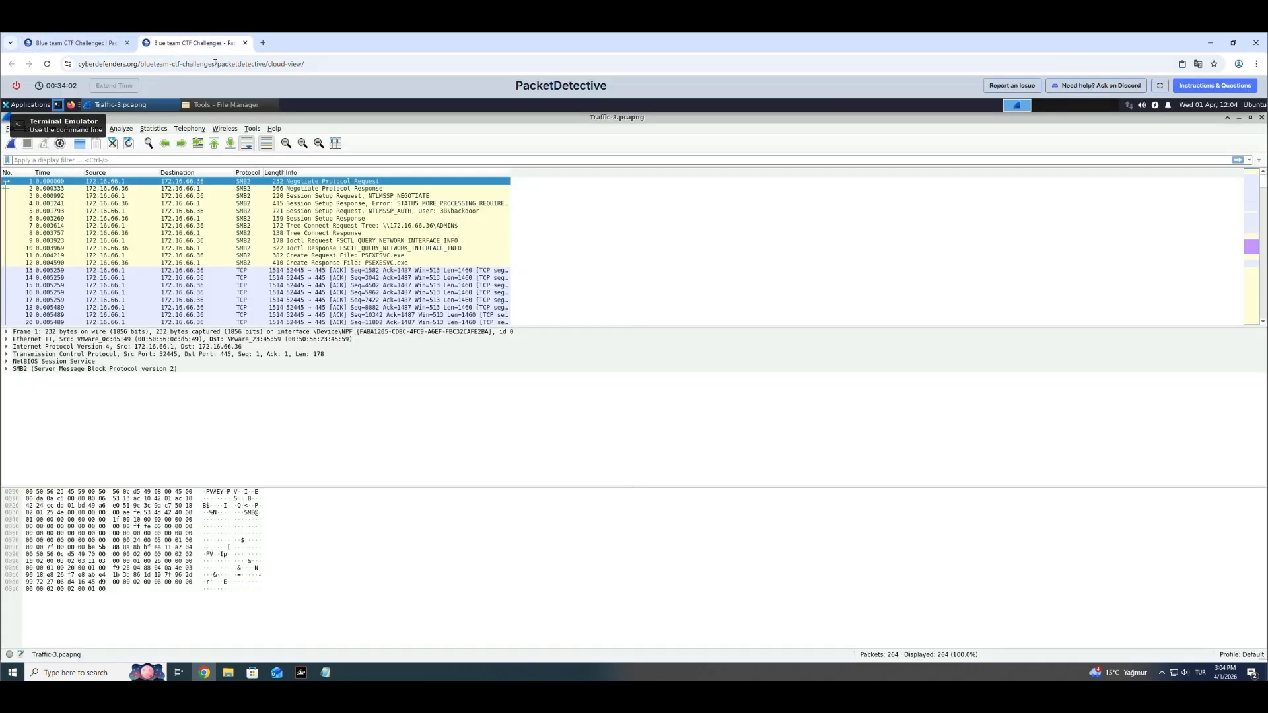
{"action": "left_click", "coordinate": [363, 211]}
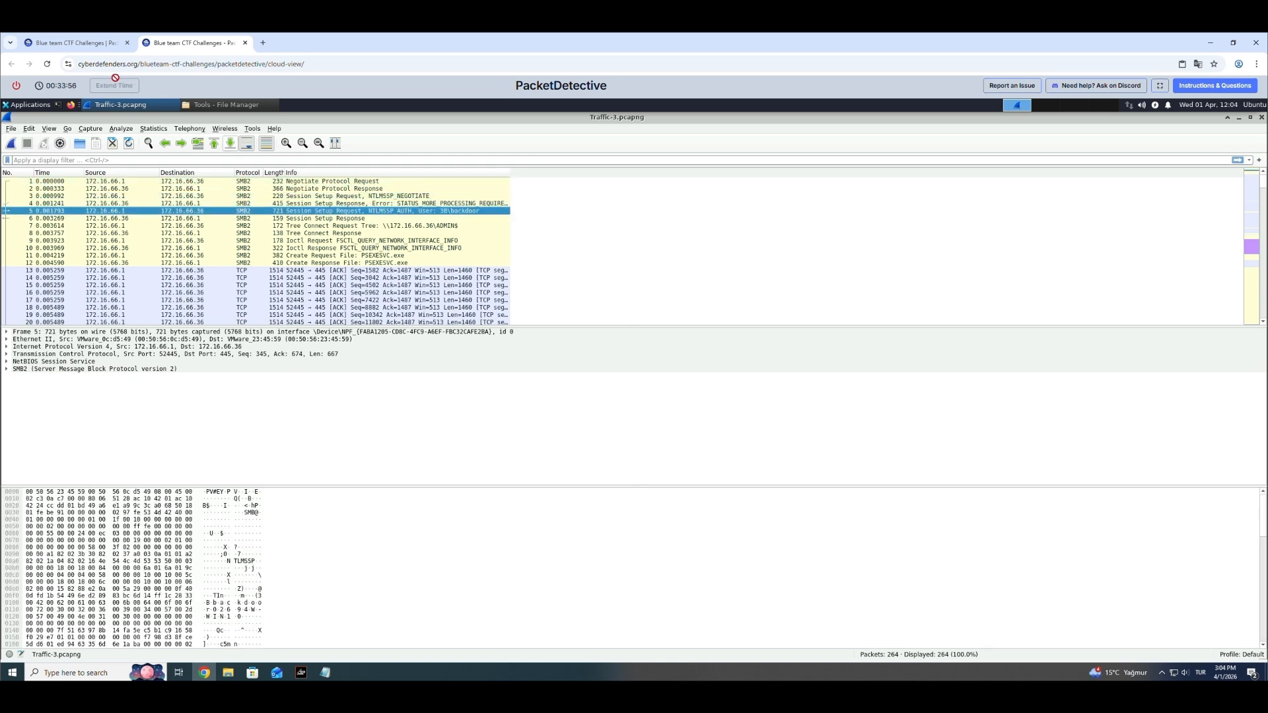
{"action": "left_click", "coordinate": [74, 46]}
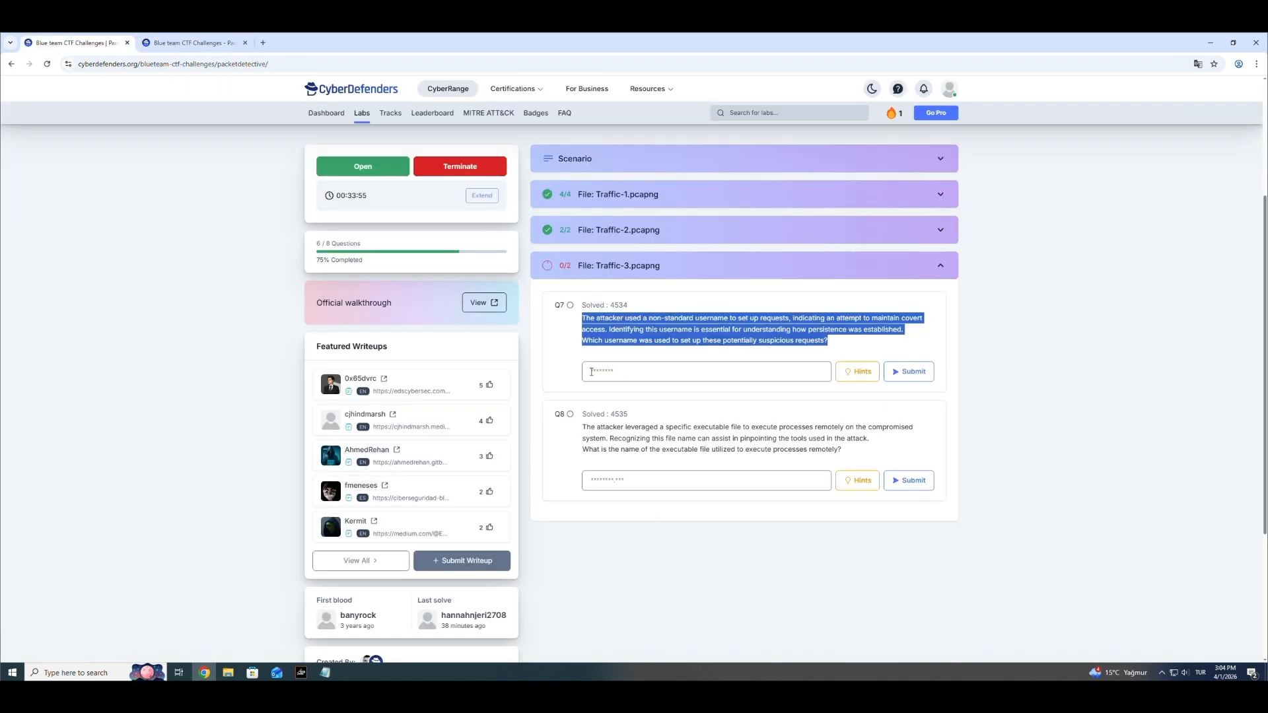
{"action": "left_click", "coordinate": [618, 364]}
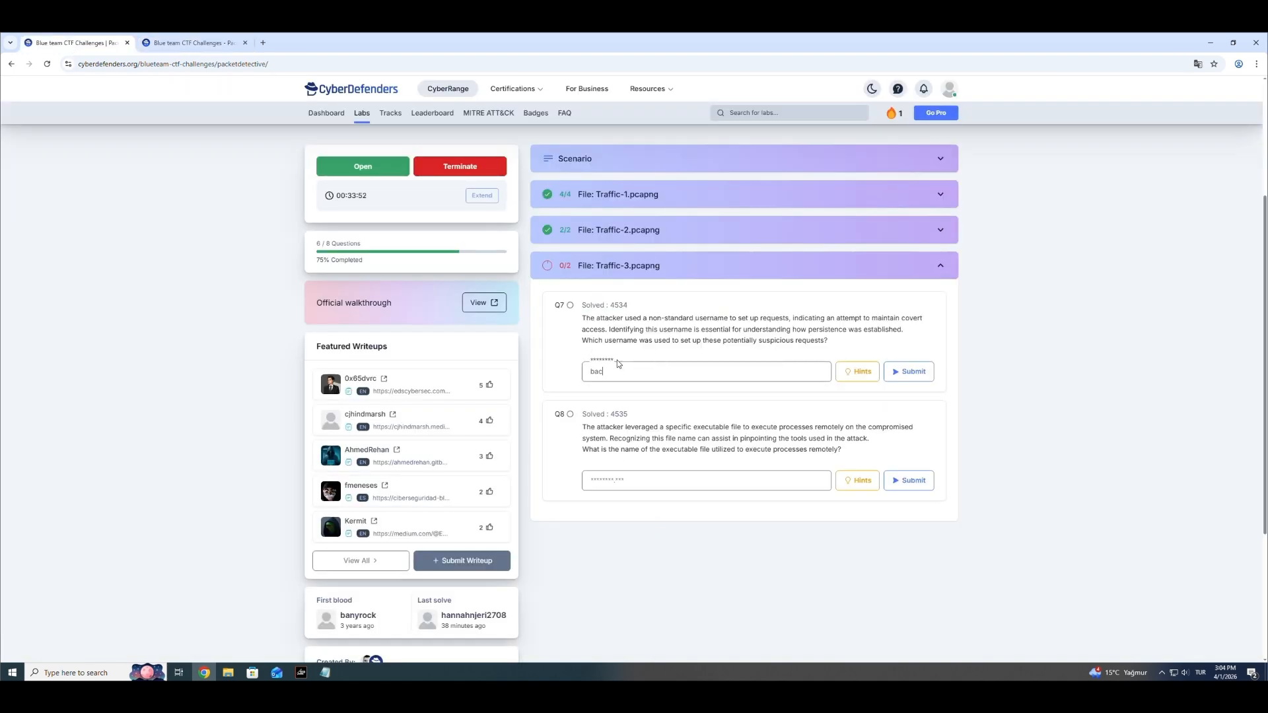
{"action": "type", "text": "backdoor"}
{"action": "key", "text": "Return"}
Step: Read Q8 about the remote execution file and examine the NTLMSSP_AUTH and first file create request packets in Traffic-3.pcapng
{"action": "left_click_drag", "start_coordinate": [582, 428], "coordinate": [865, 454]}
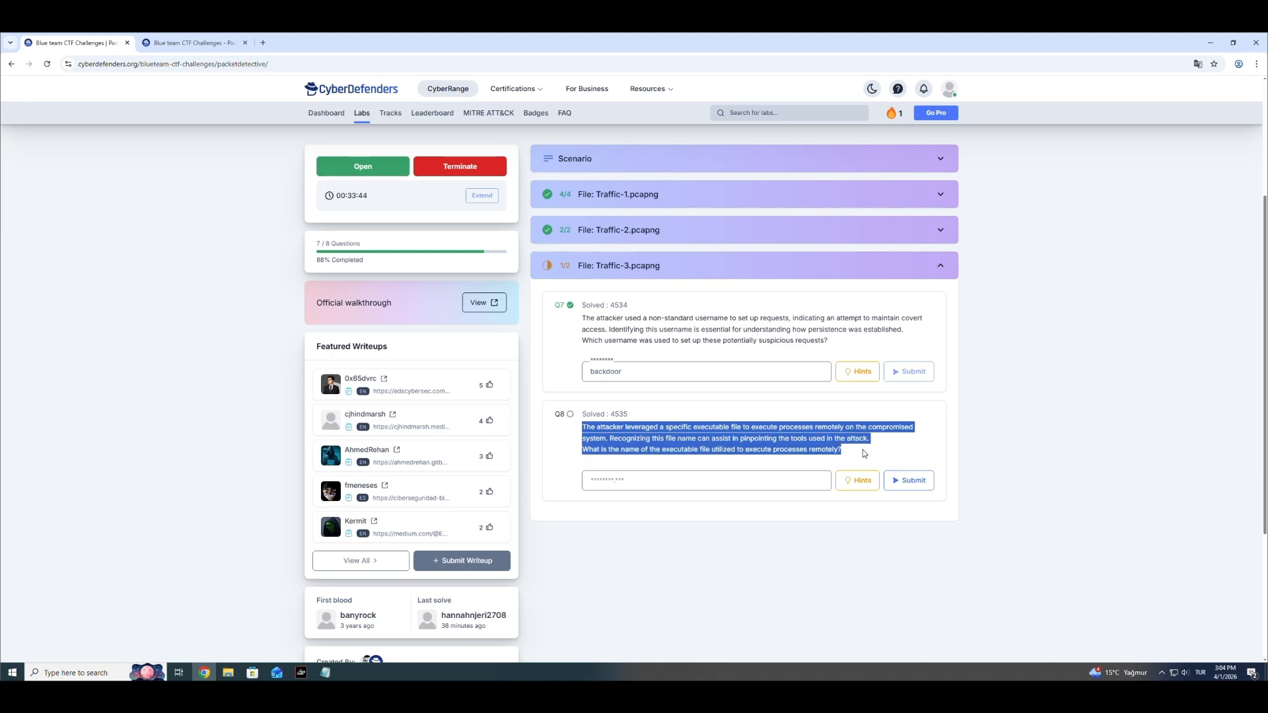
{"action": "left_click", "coordinate": [177, 44]}
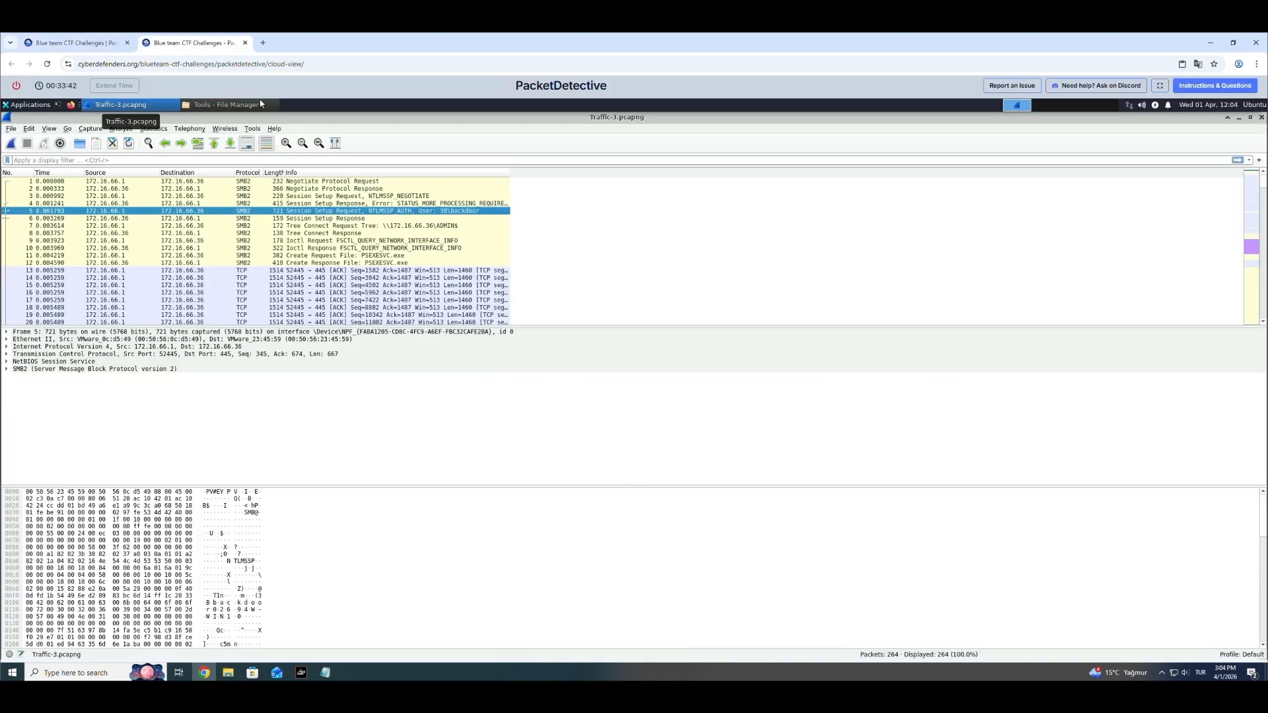
{"action": "double_click", "coordinate": [458, 211]}
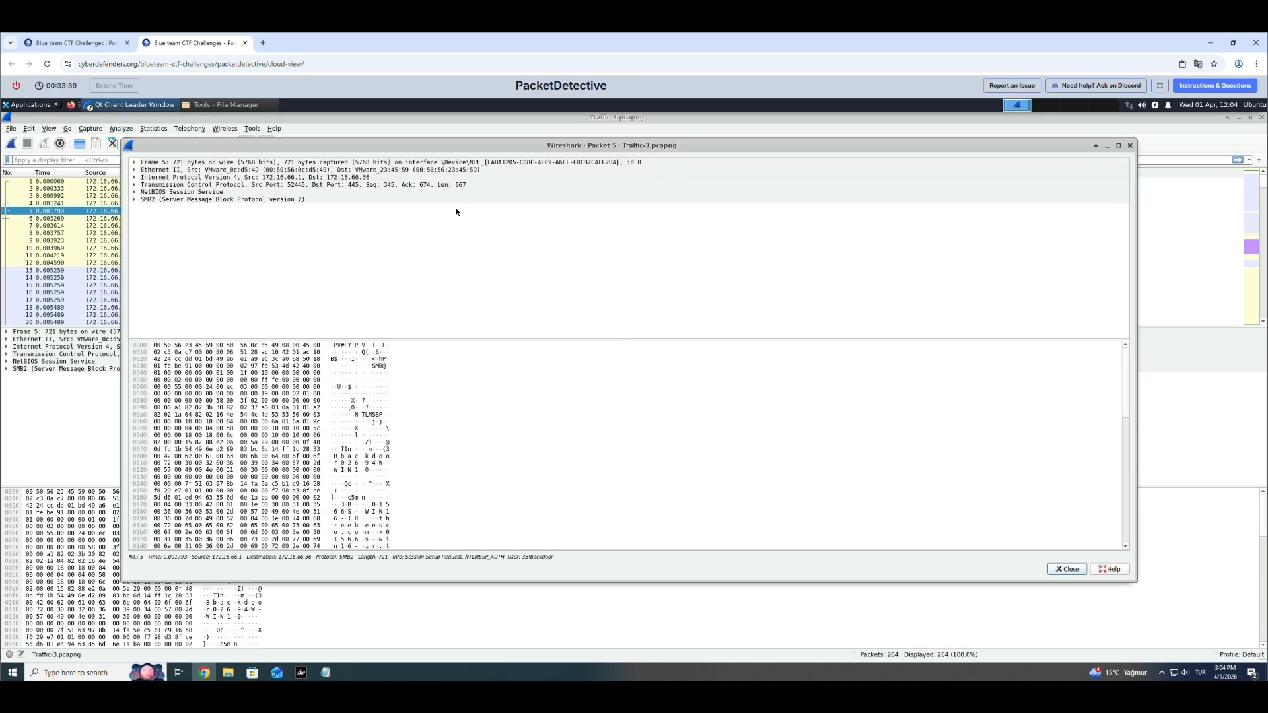
{"action": "left_click", "coordinate": [1130, 145]}
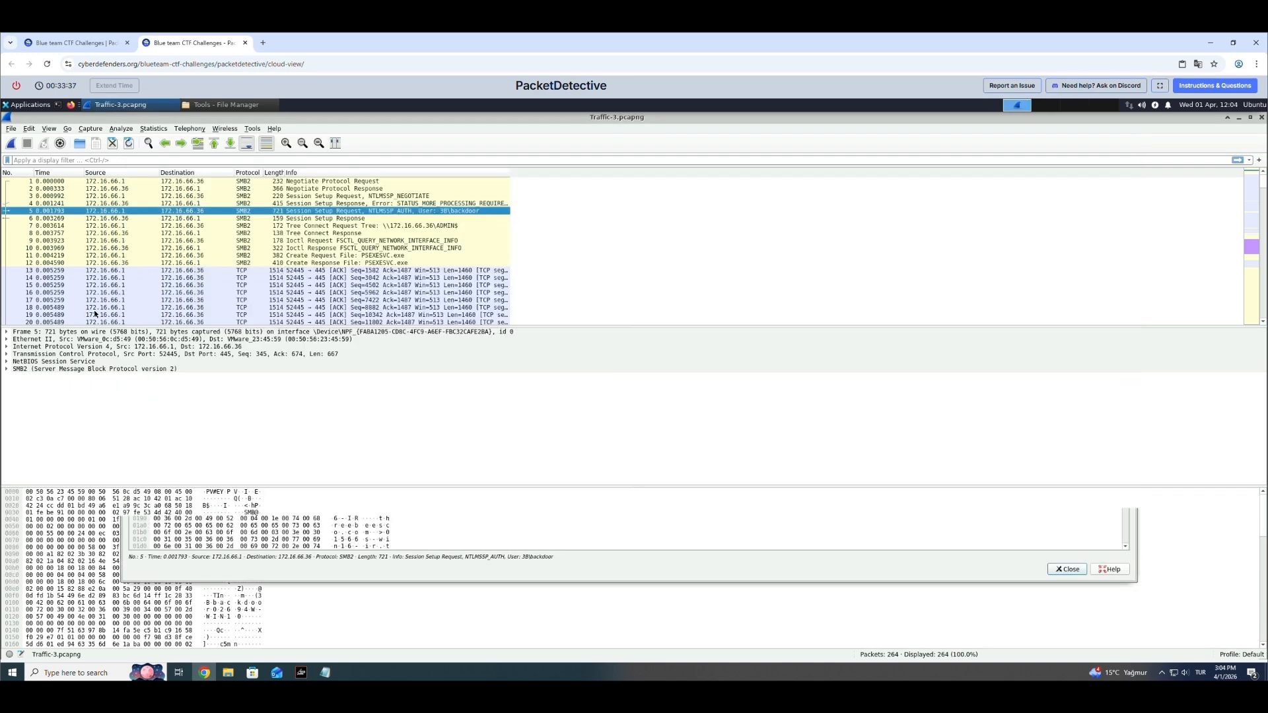
{"action": "left_click", "coordinate": [405, 255]}
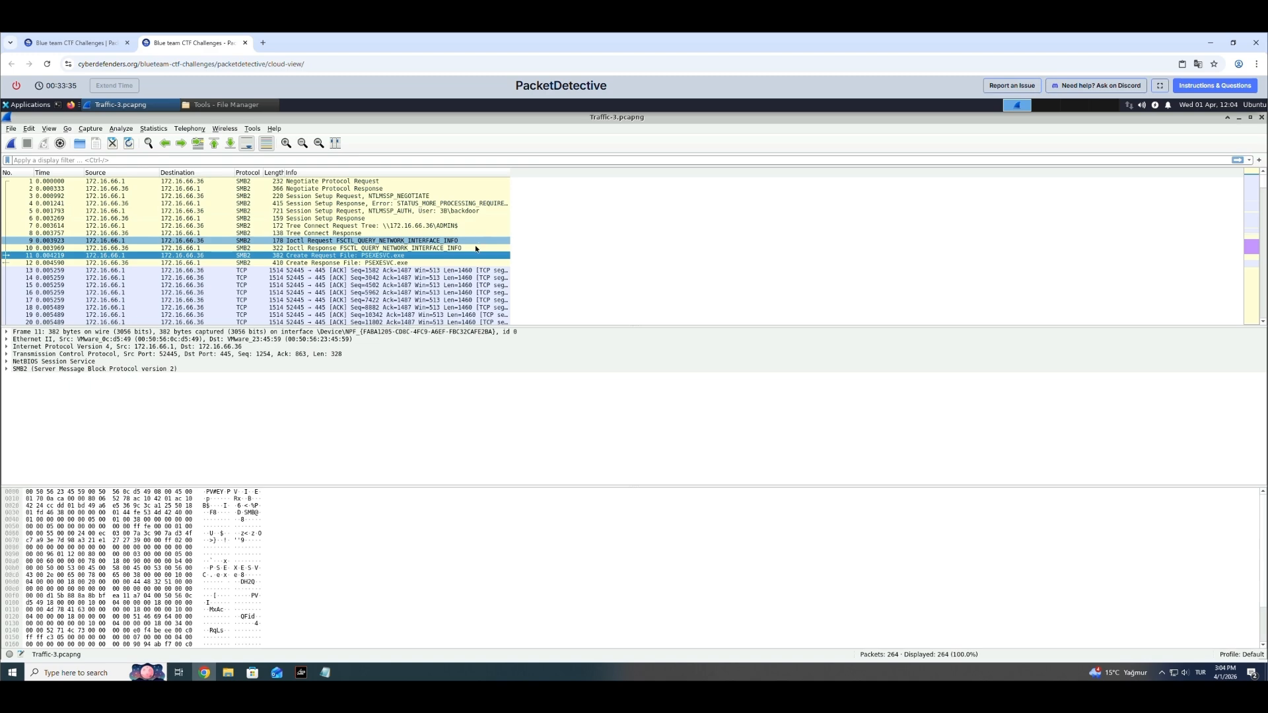
Step: Submit psexesvc.exe as the answer to Q8 about the executable used for remote processes
{"action": "left_click", "coordinate": [76, 43]}
{"action": "left_click", "coordinate": [624, 480]}
{"action": "type", "text": "psexesvc.exe"}
{"action": "key", "text": "Return"}
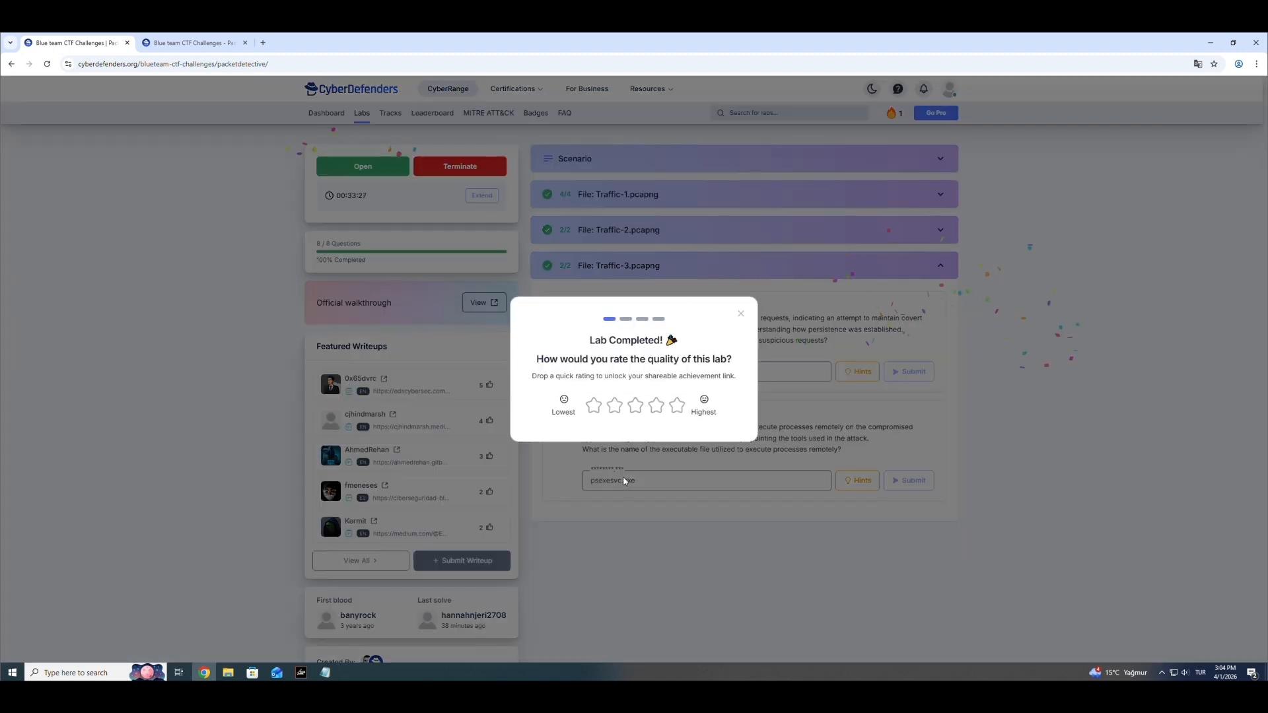
Step: Rate the completed lab five stars with Easy difficulty and copy its shareable achievement link
{"action": "left_click", "coordinate": [675, 412]}
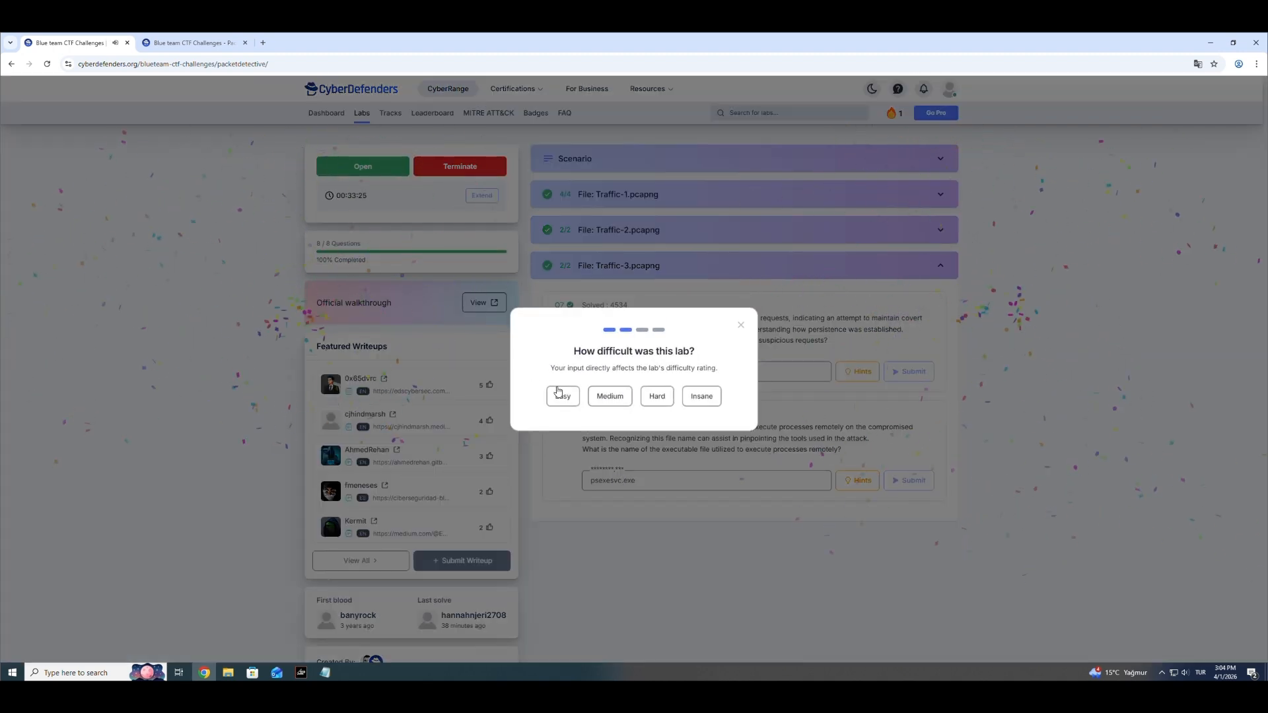
{"action": "left_click", "coordinate": [561, 397]}
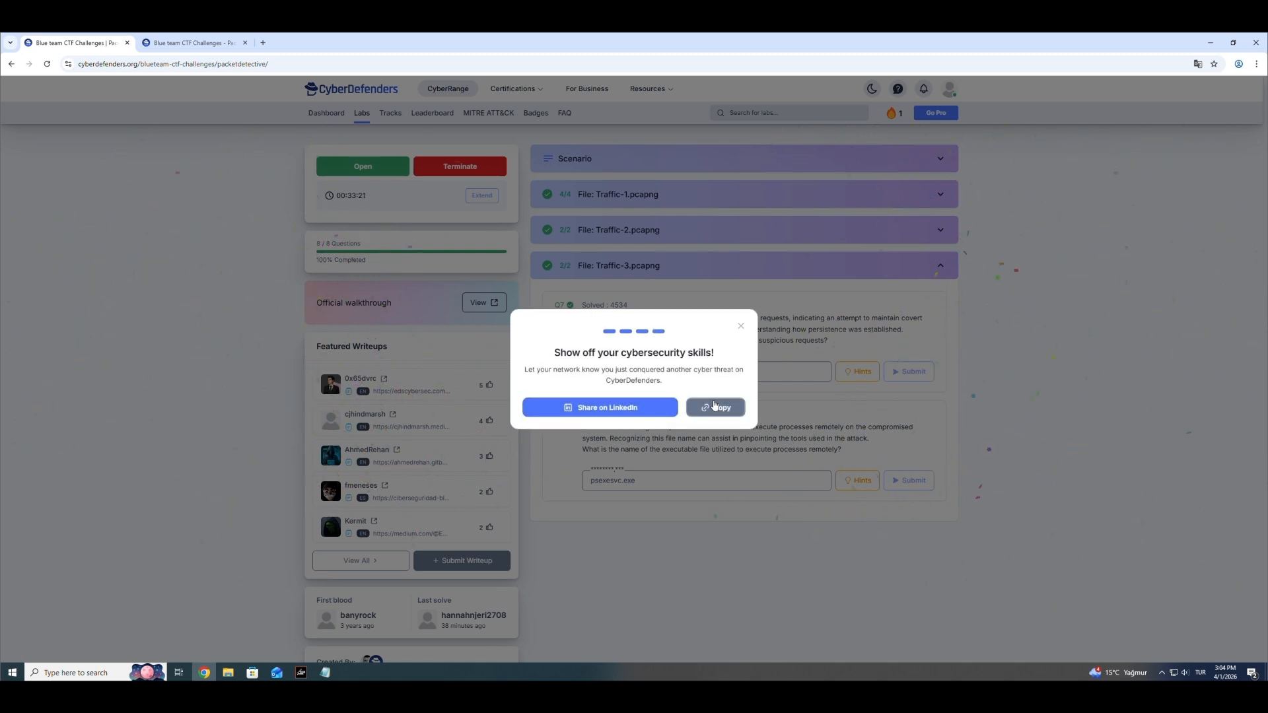
{"action": "left_click", "coordinate": [714, 405]}
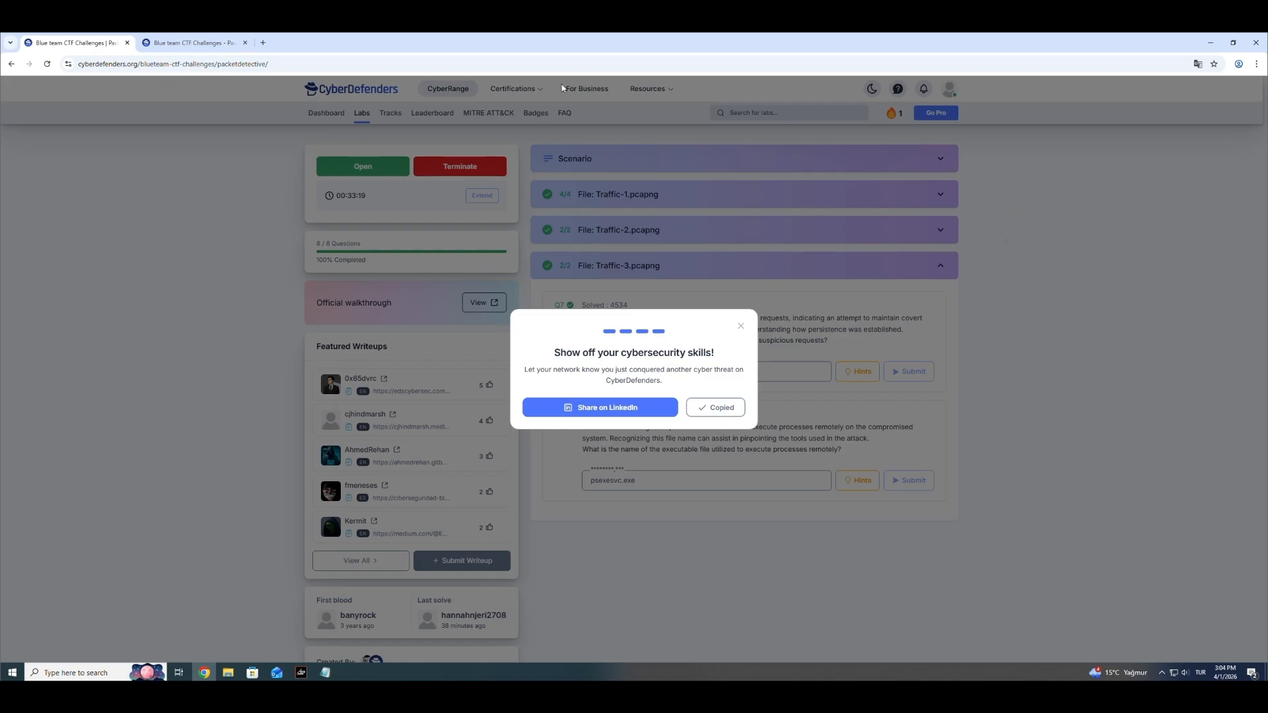